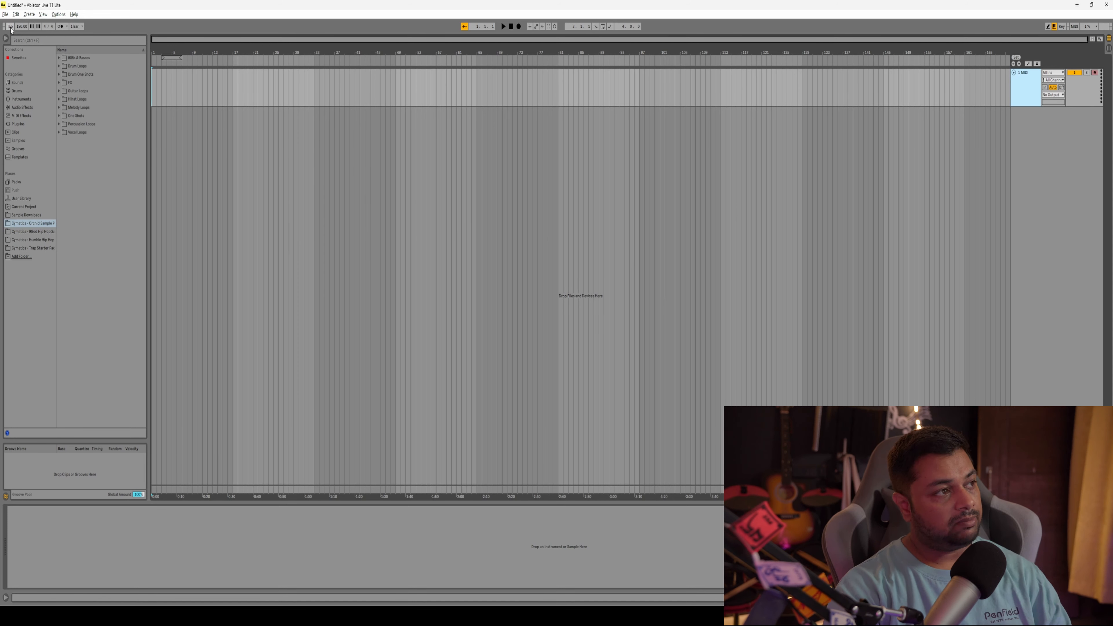
- Tap in the song tempo at about 91 BPM and stop playback
{"action": "left_click", "coordinate": [9, 26]}
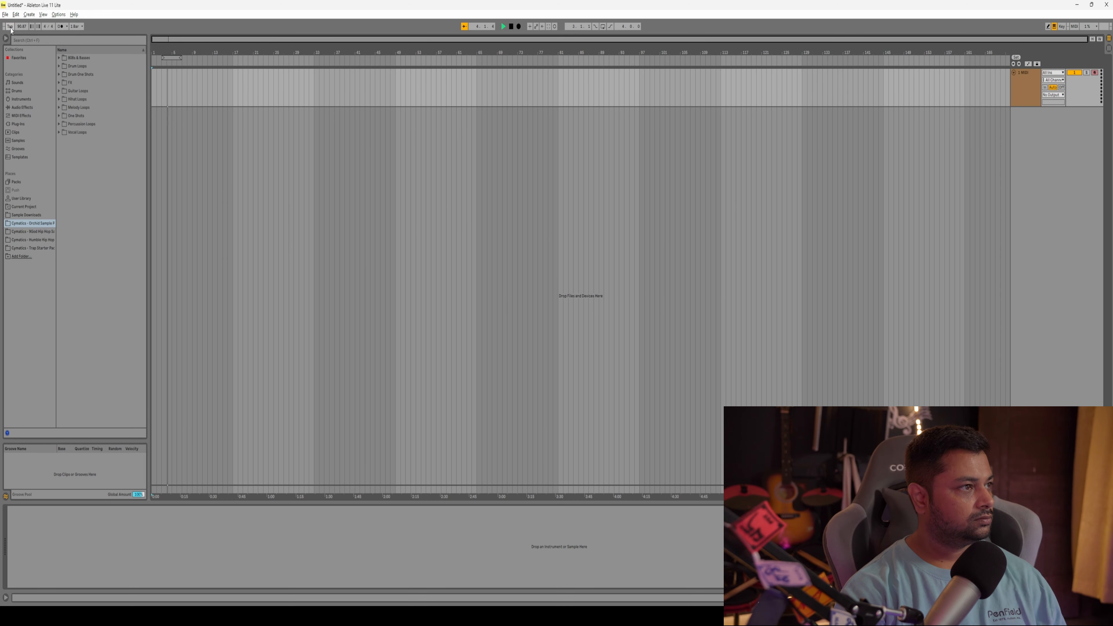
{"action": "left_click", "coordinate": [9, 26]}
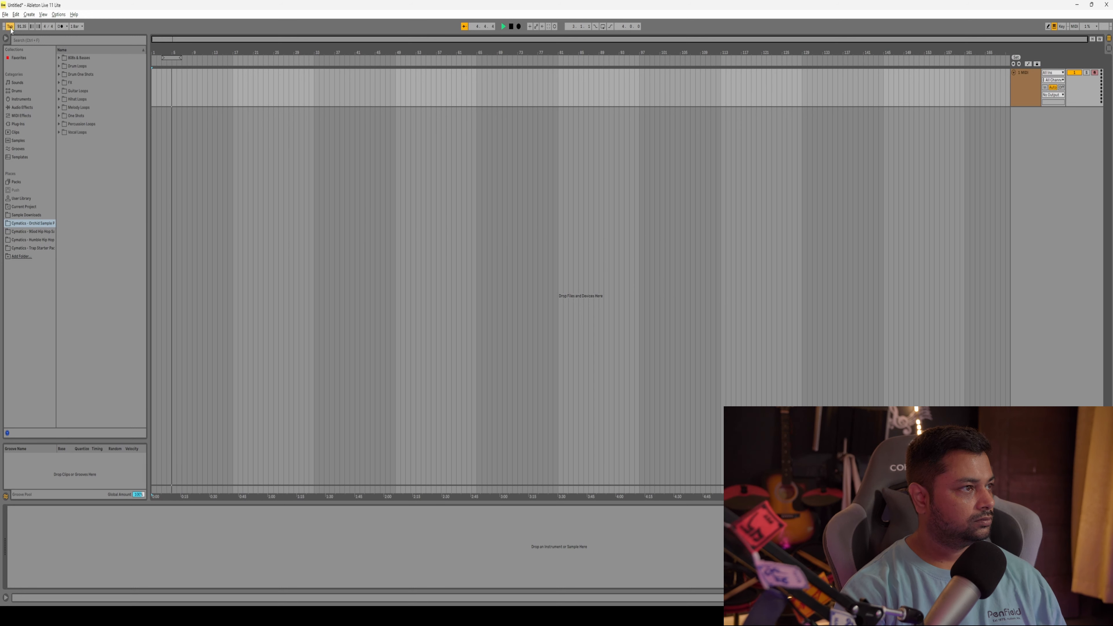
{"action": "left_click", "coordinate": [10, 26]}
{"action": "left_click", "coordinate": [10, 26]}
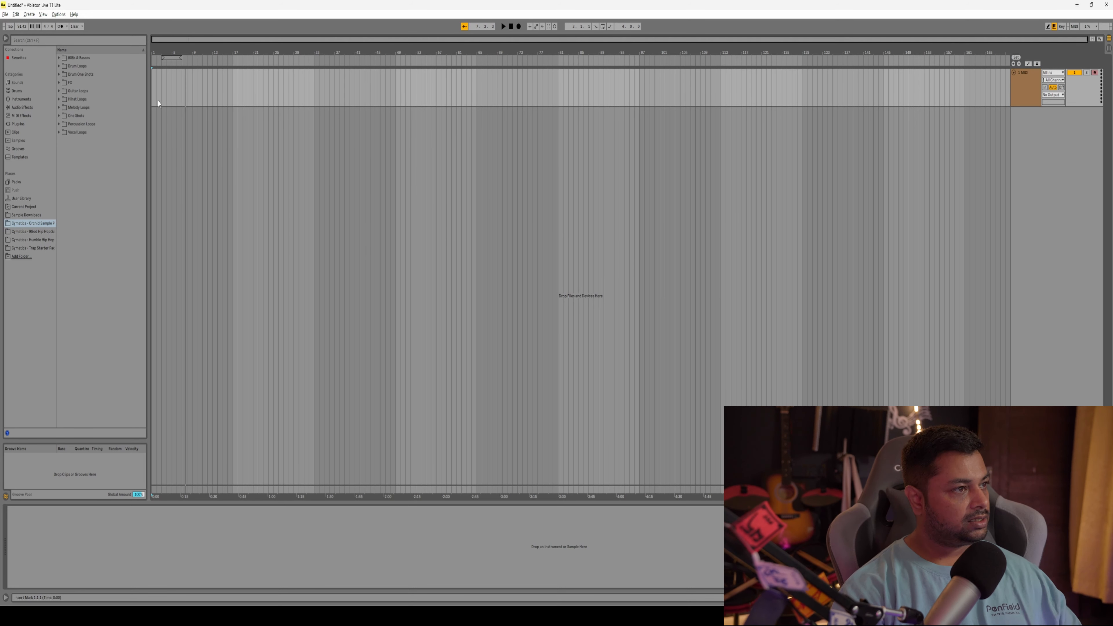
{"action": "key", "text": "space"}
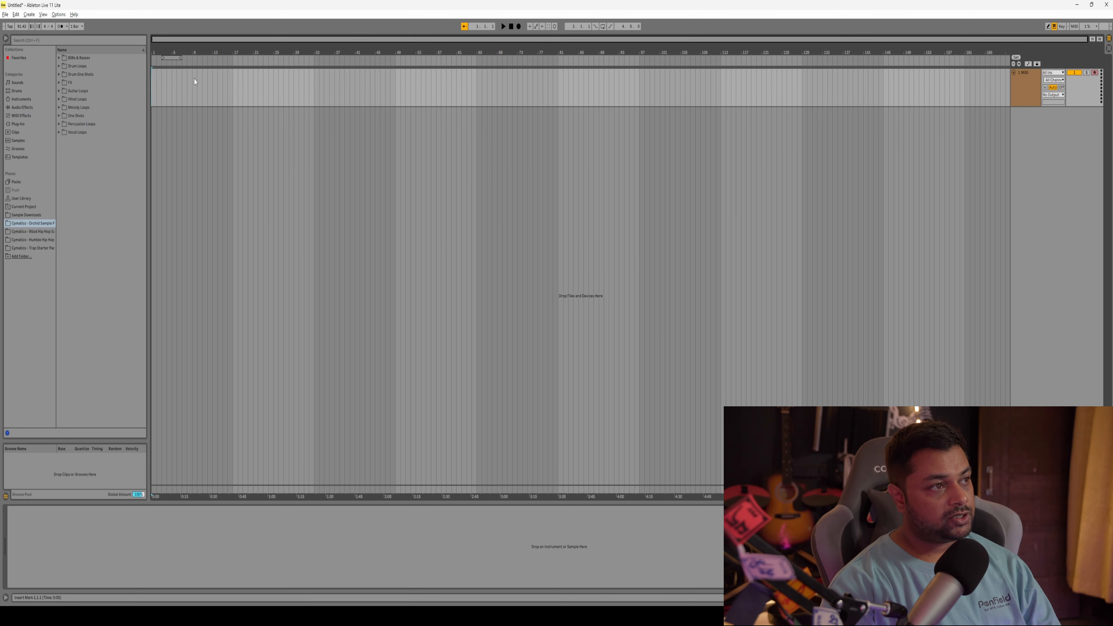
- Load the Sonic Academy ANA2 x64 plug-in instrument onto the first MIDI track
{"action": "left_click_drag", "start_coordinate": [177, 52], "coordinate": [177, 118]}
{"action": "scroll", "coordinate": [187, 121], "scroll_direction": "left", "scroll_amount": 4}
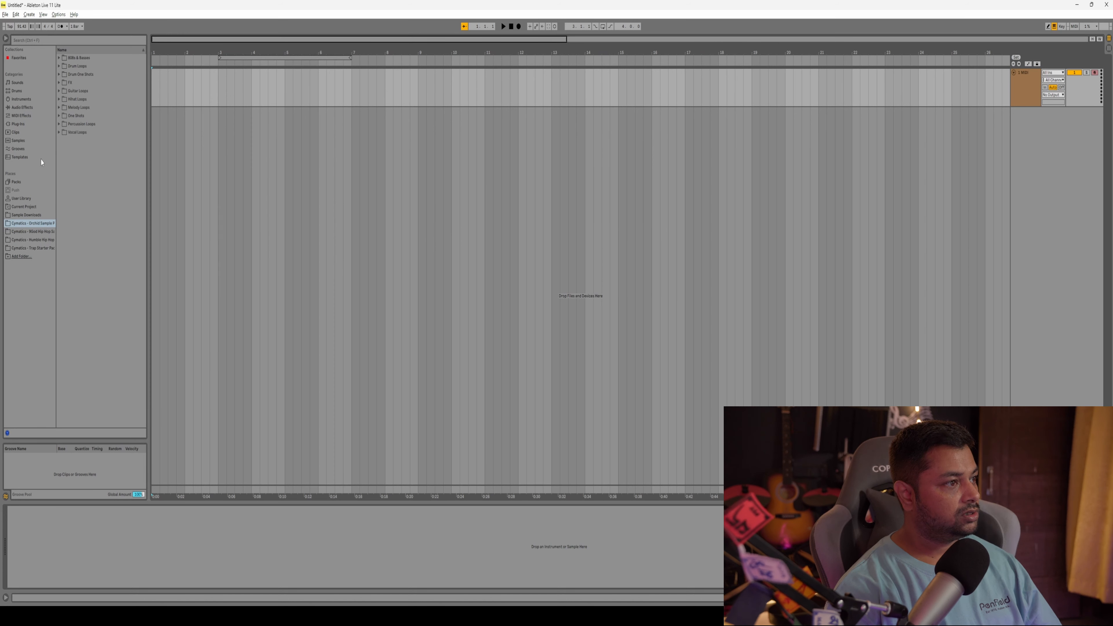
{"action": "left_click", "coordinate": [20, 125]}
{"action": "left_click", "coordinate": [59, 57]}
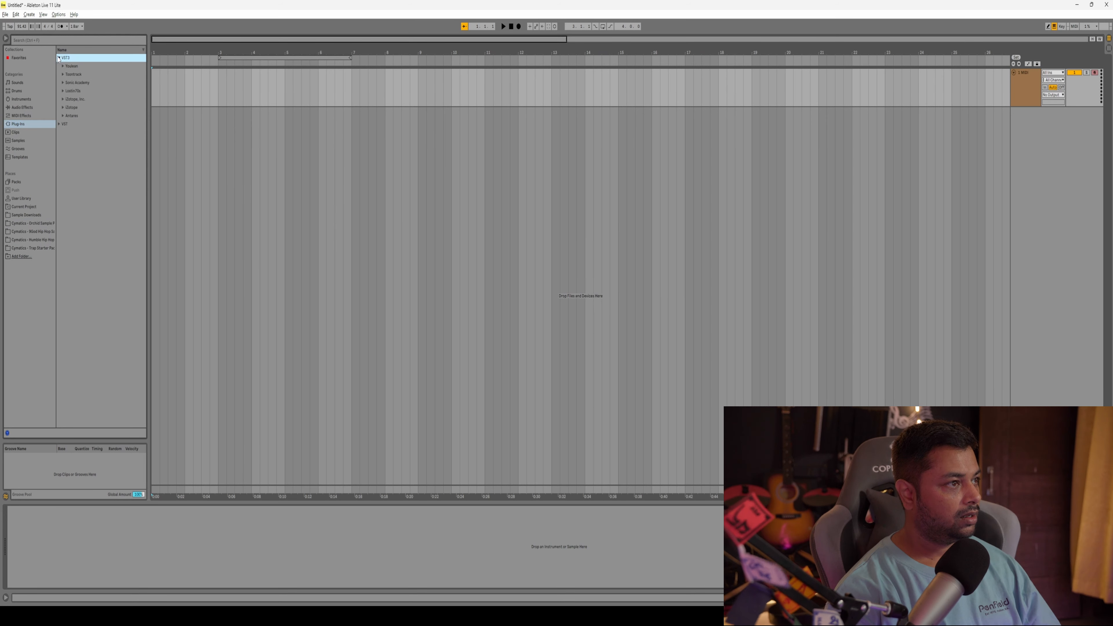
{"action": "left_click", "coordinate": [62, 83]}
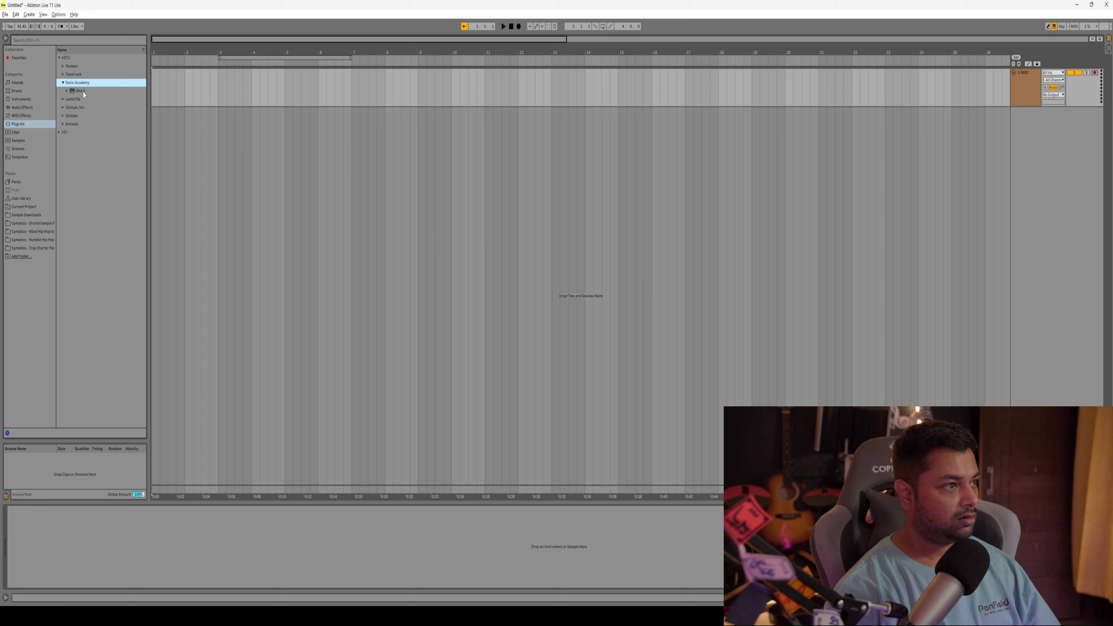
{"action": "left_click_drag", "start_coordinate": [84, 91], "coordinate": [109, 565]}
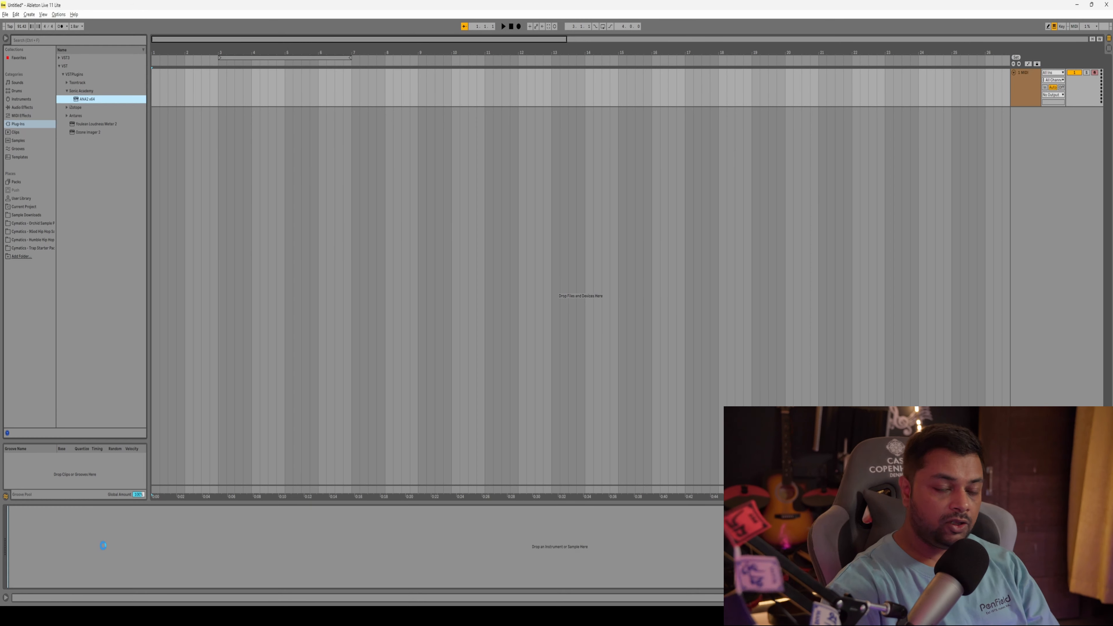
{"action": "left_click_drag", "start_coordinate": [100, 539], "coordinate": [103, 548]}
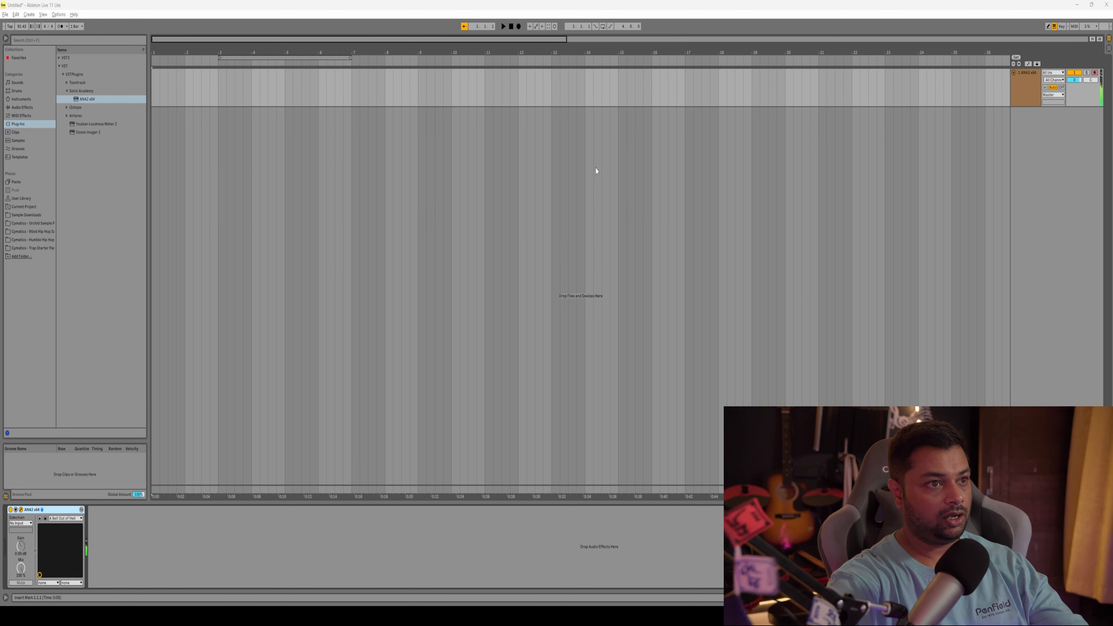
{"action": "left_click", "coordinate": [559, 189]}
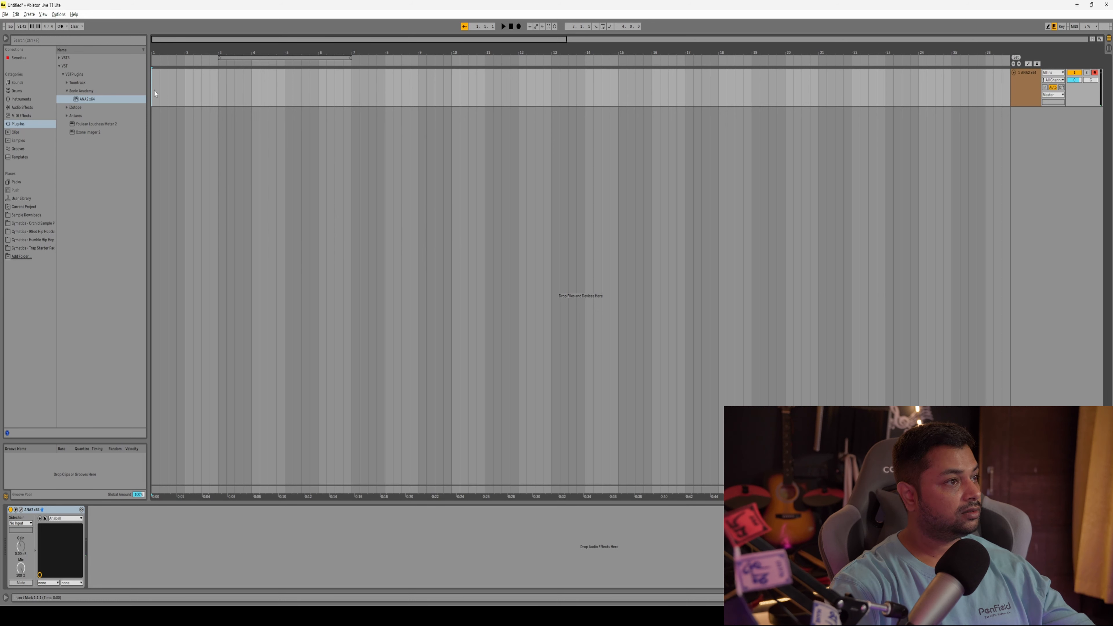
- Record a MIDI part from bar 1 on the first track and trim the clip's end to exactly four bars
{"action": "key", "text": "F9"}
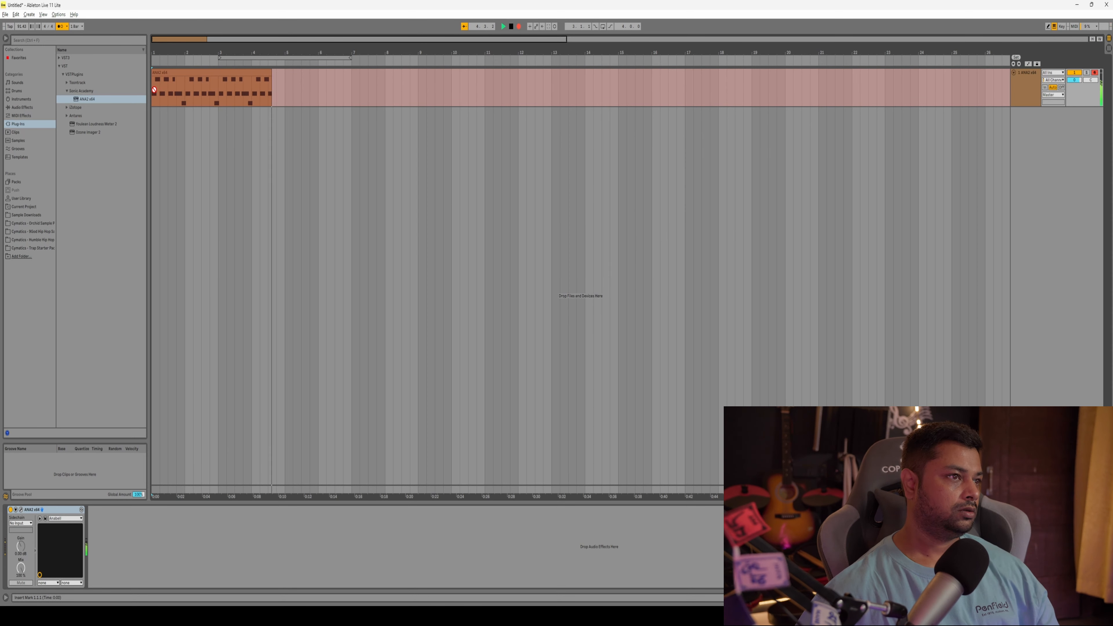
{"action": "key", "text": "space"}
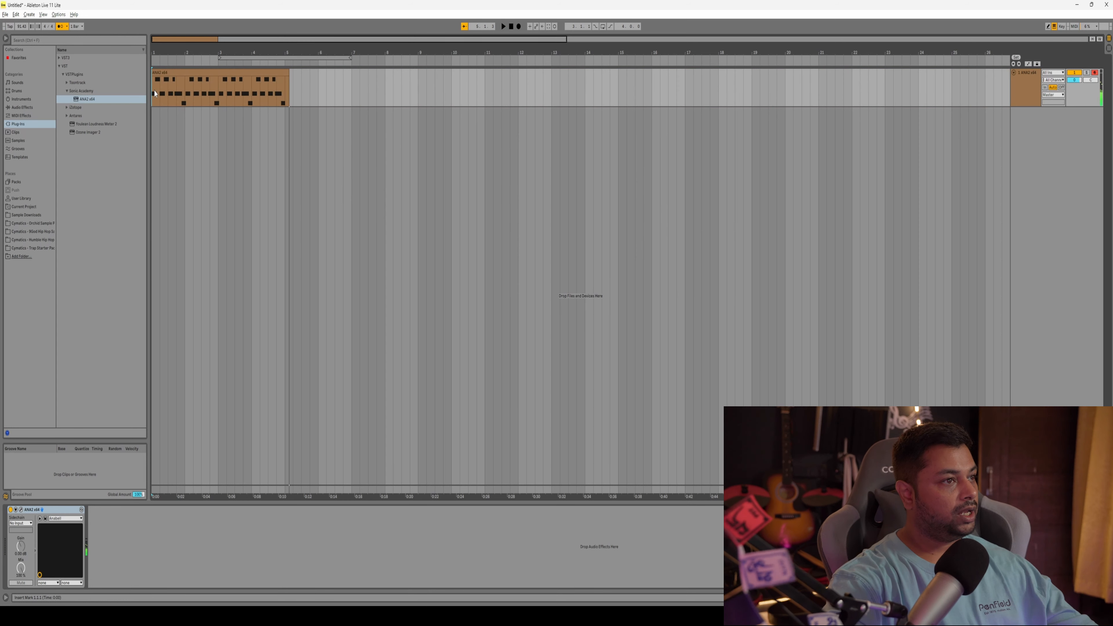
{"action": "left_click_drag", "start_coordinate": [290, 78], "coordinate": [285, 78]}
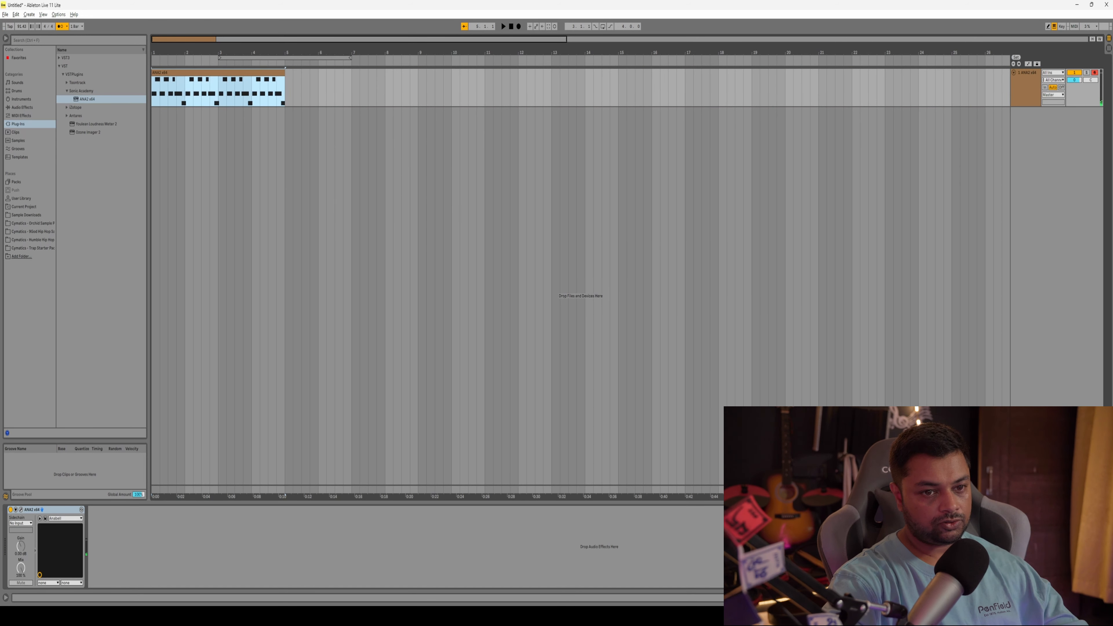
- Quantize all notes in the recorded four-bar clip and play it back
{"action": "double_click", "coordinate": [253, 70]}
{"action": "left_click", "coordinate": [551, 418]}
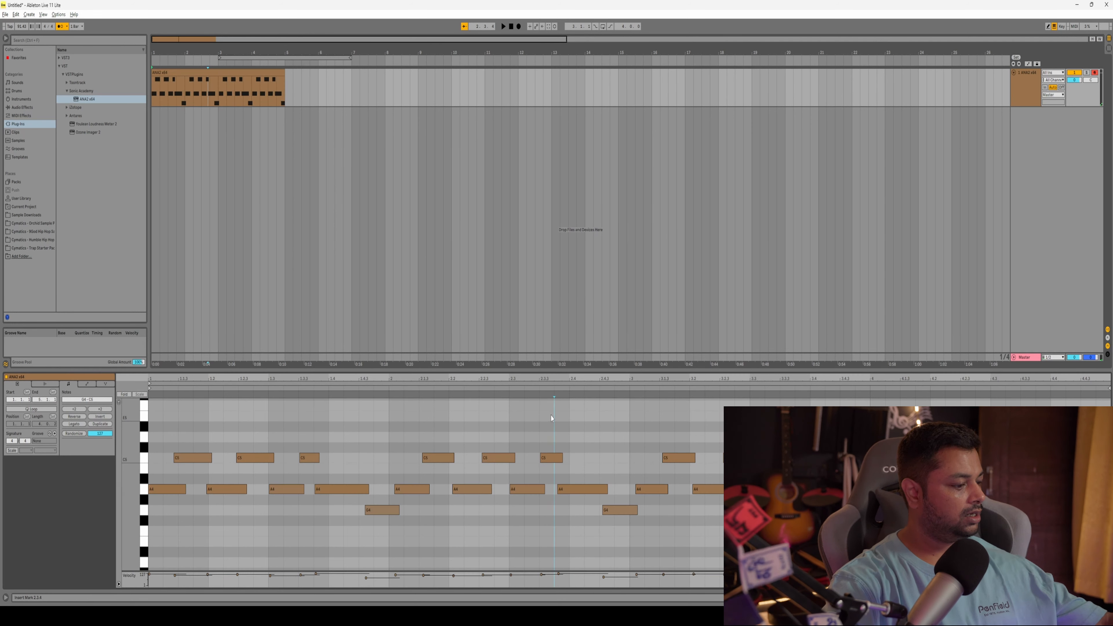
{"action": "key", "text": "ctrl+a"}
{"action": "key", "text": "ctrl+u"}
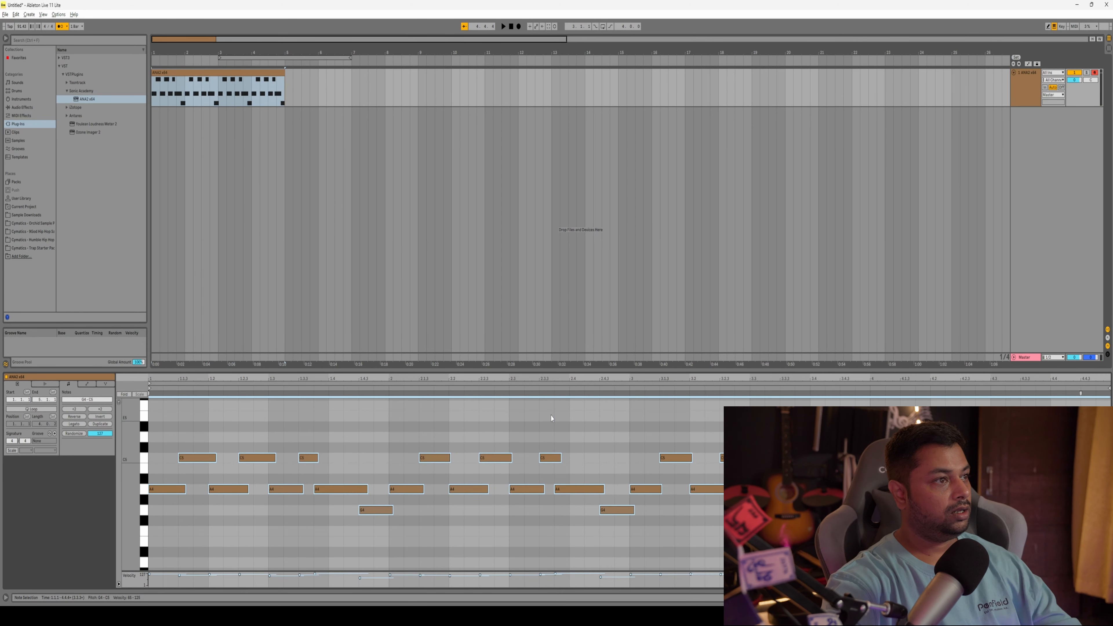
{"action": "left_click", "coordinate": [181, 135]}
{"action": "key", "text": "space"}
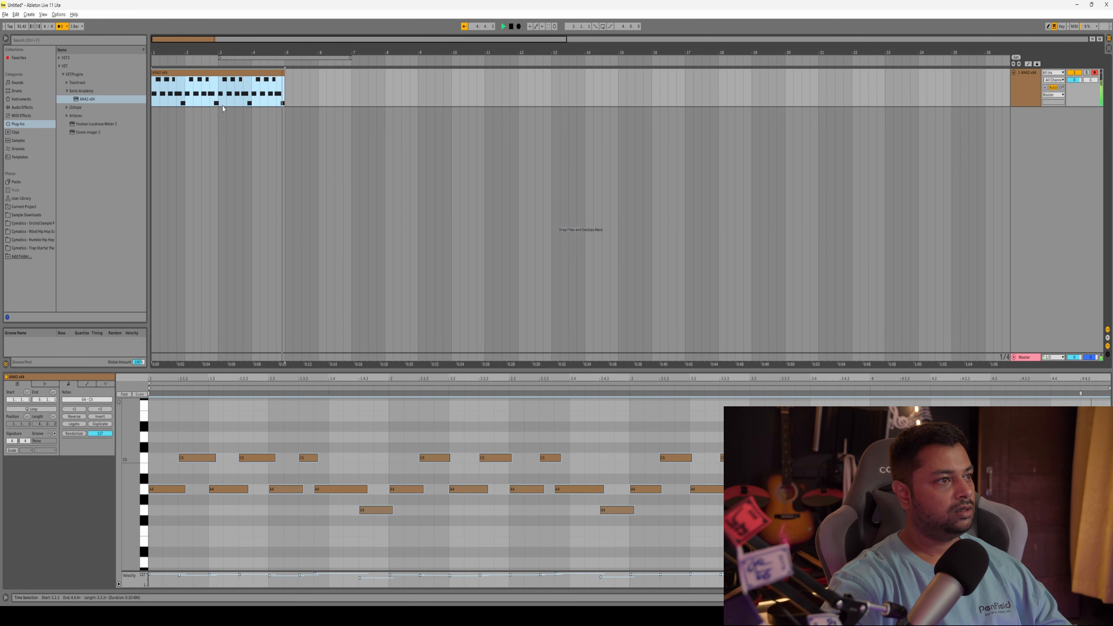
- Delete everything after the first bar of the recorded clip and select the remaining one-bar clip
{"action": "left_click_drag", "start_coordinate": [184, 98], "coordinate": [301, 95]}
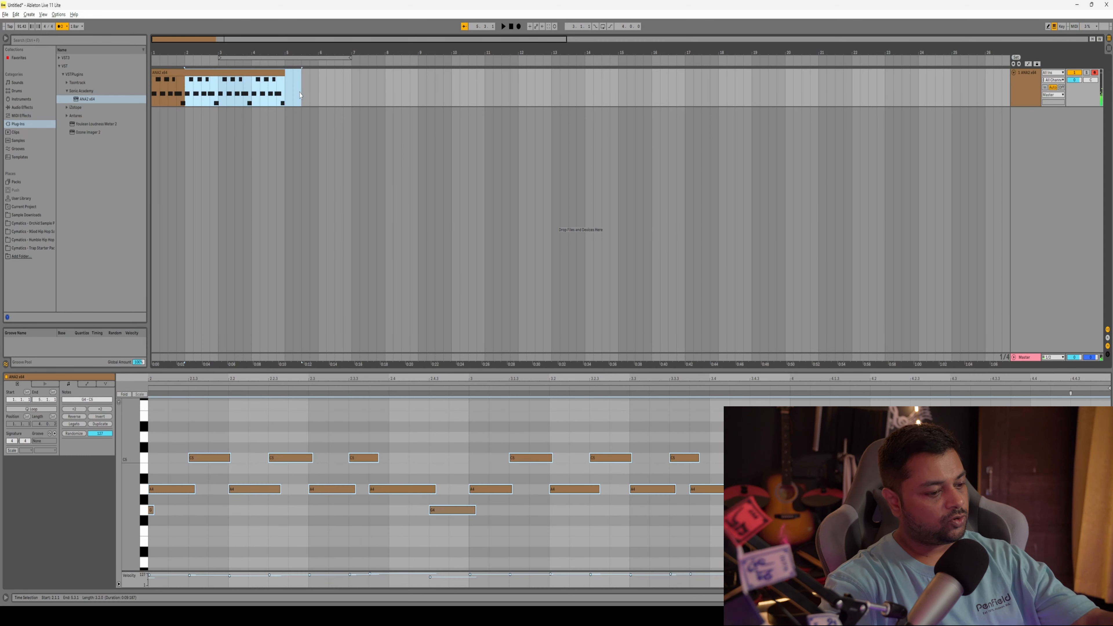
{"action": "key", "text": "Delete"}
{"action": "left_click", "coordinate": [164, 72]}
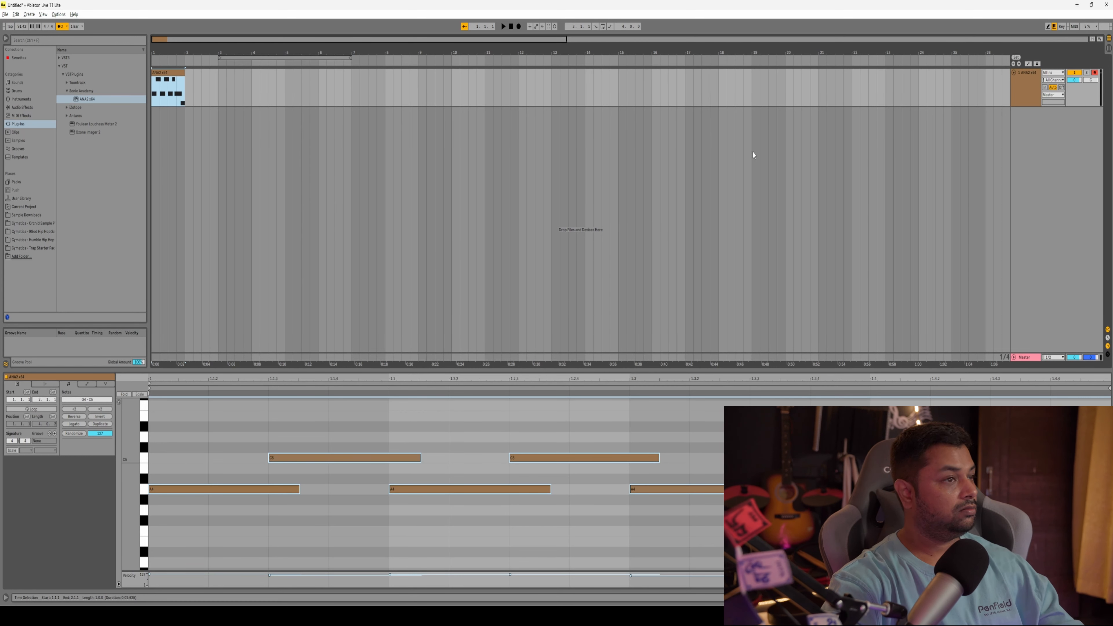
- Try duplicating the one-bar clip three times and clear the track after bar 1
{"action": "key", "text": "ctrl+d"}
{"action": "key", "text": "ctrl+d"}
{"action": "key", "text": "ctrl+d"}
{"action": "left_click", "coordinate": [187, 93]}
{"action": "left_click_drag", "start_coordinate": [187, 93], "coordinate": [301, 98]}
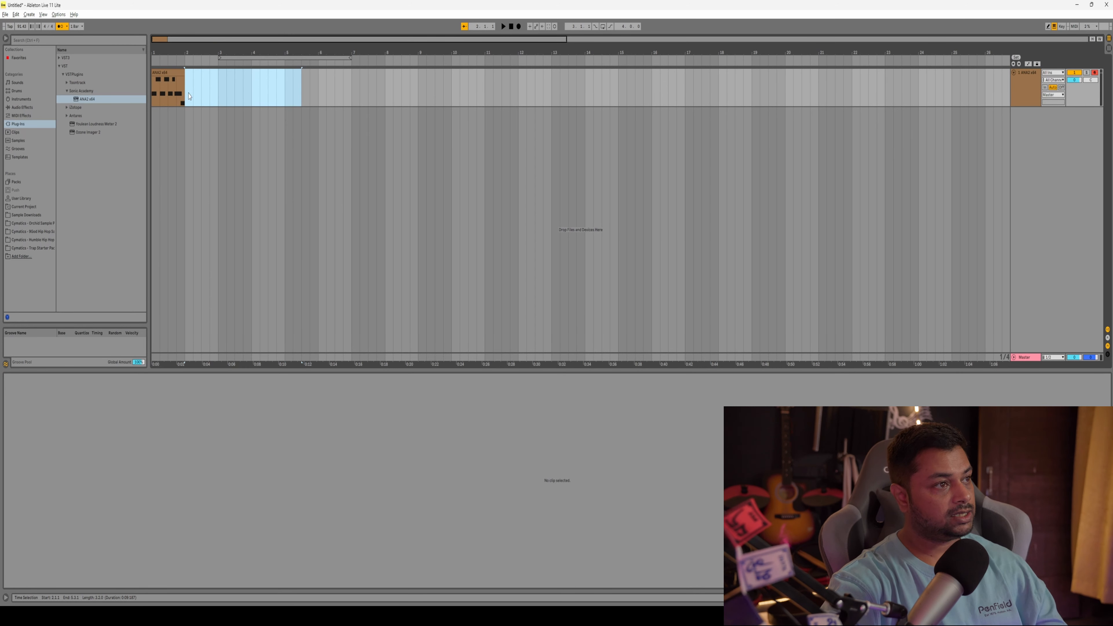
{"action": "left_click", "coordinate": [183, 94]}
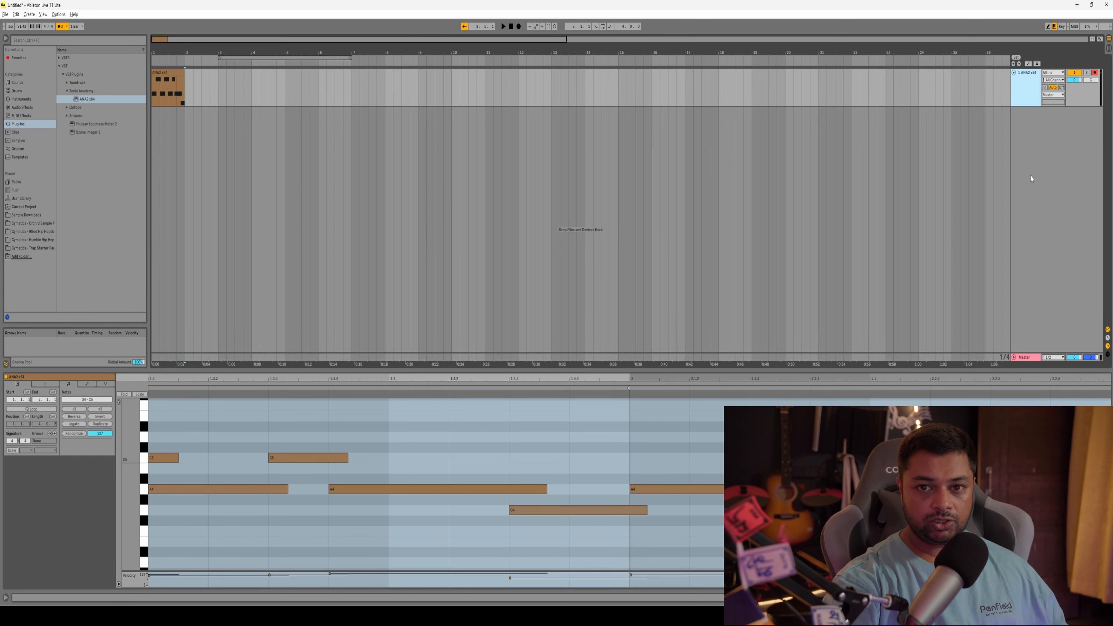
- Add a second MIDI track below the first one and arm it for recording
{"action": "left_click_drag", "start_coordinate": [924, 370], "coordinate": [924, 407]}
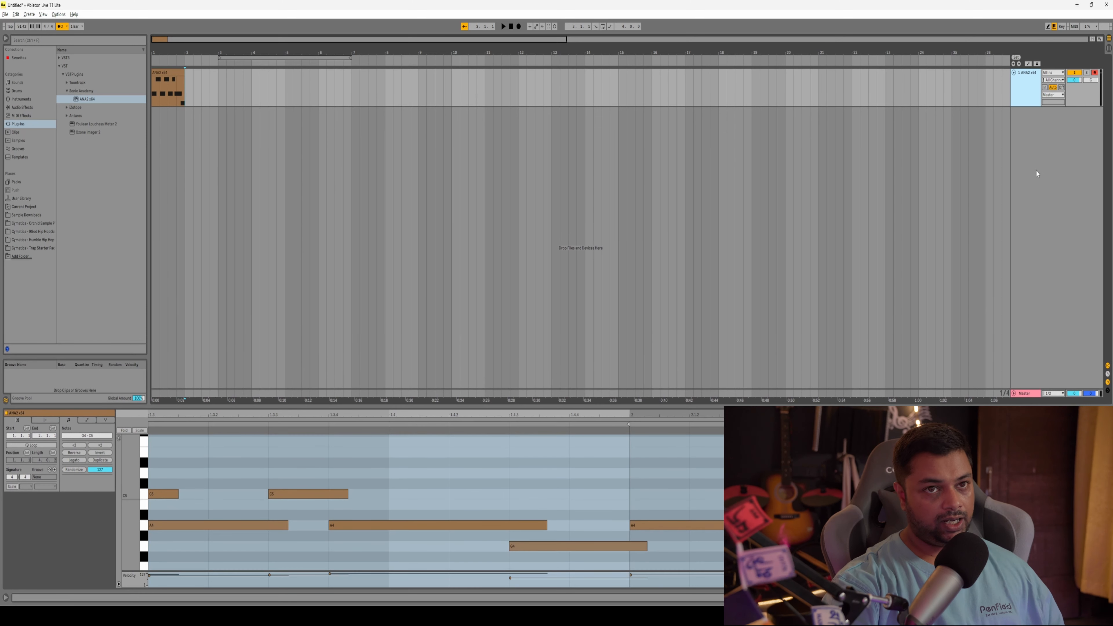
{"action": "double_click", "coordinate": [1035, 139]}
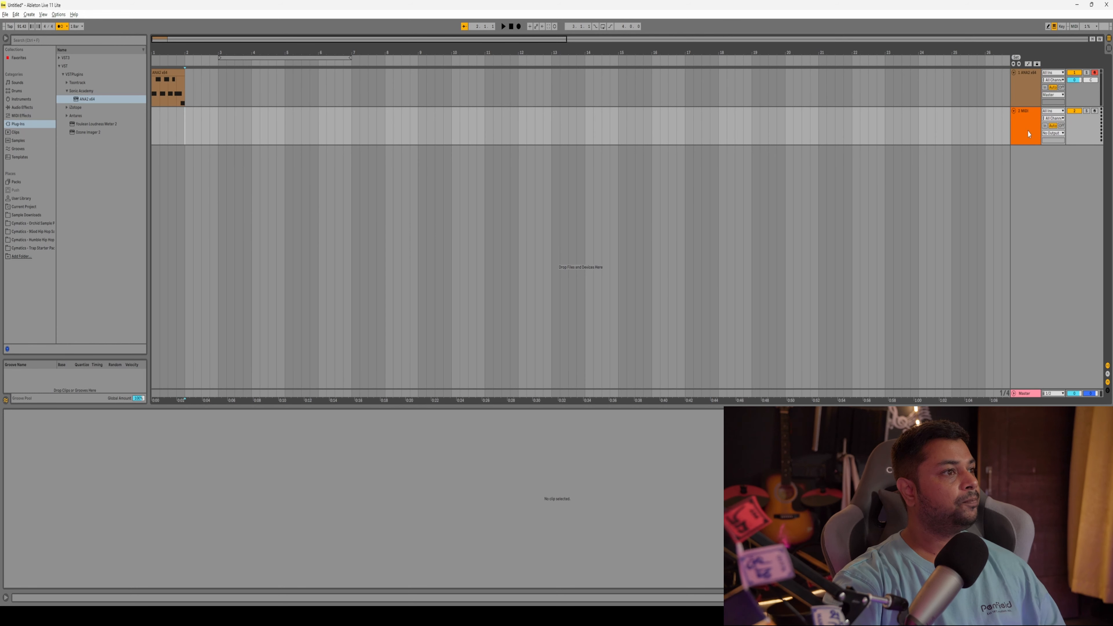
{"action": "left_click", "coordinate": [1028, 131]}
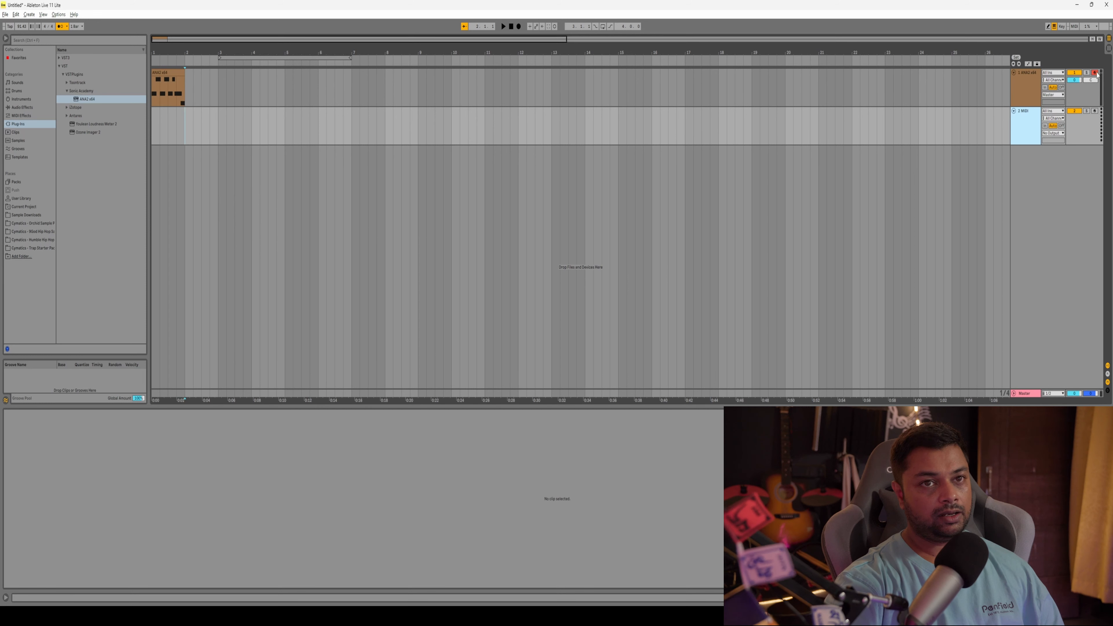
{"action": "left_click", "coordinate": [1094, 111]}
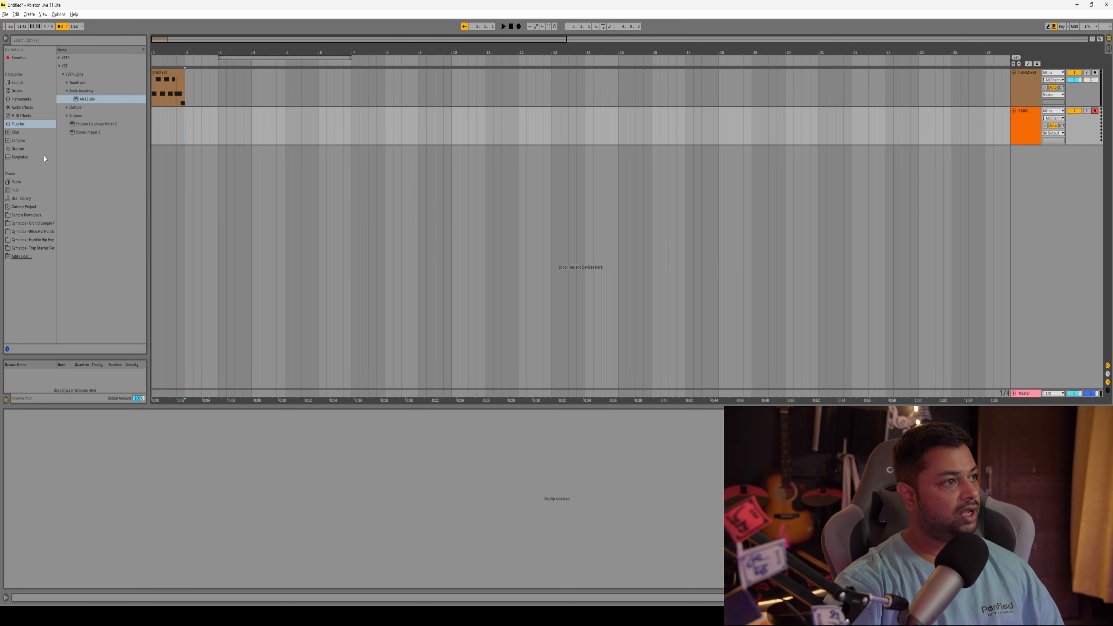
- Load the ANA2 x64 plug-in instrument onto the second MIDI track
{"action": "left_click_drag", "start_coordinate": [86, 100], "coordinate": [96, 491]}
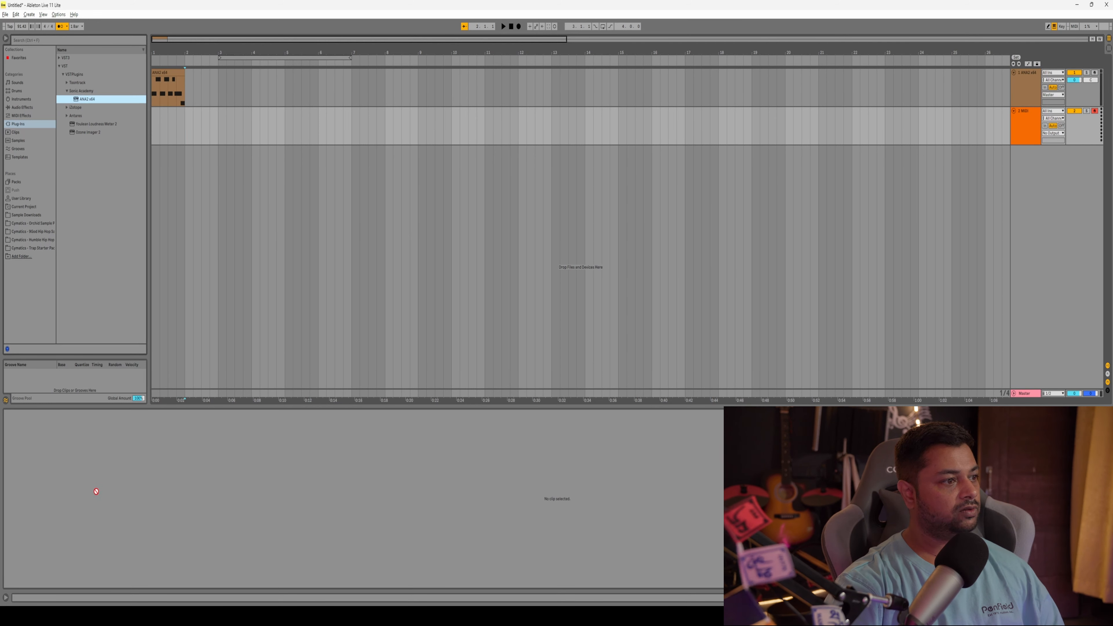
{"action": "left_click", "coordinate": [1064, 597]}
{"action": "left_click_drag", "start_coordinate": [81, 100], "coordinate": [134, 551]}
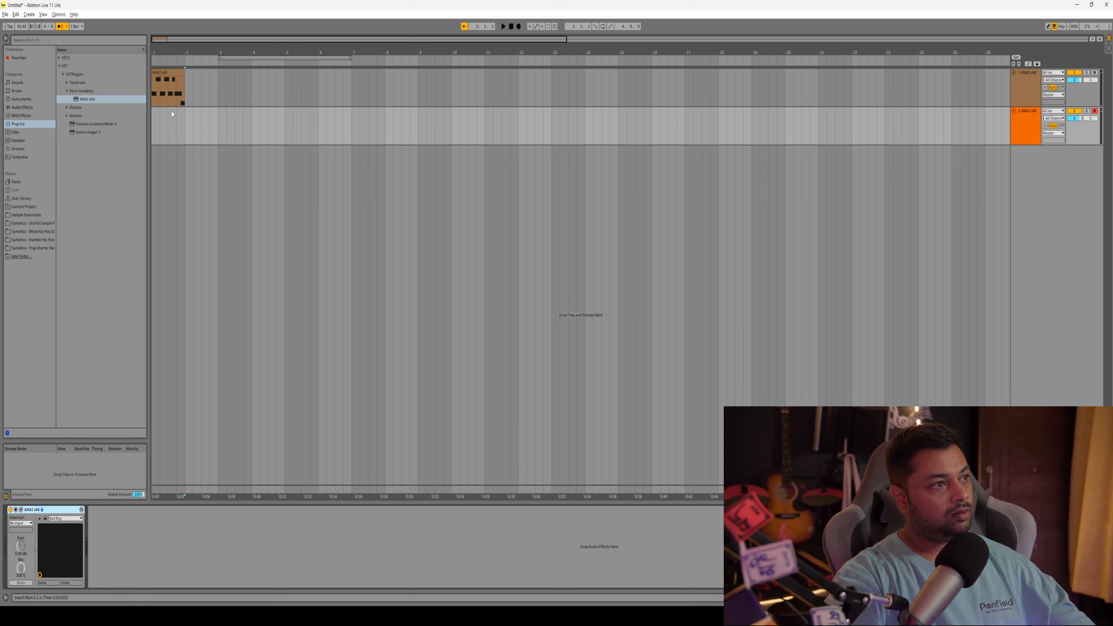
- Duplicate the first track's one-bar clip seven times to fill the first eight bars
{"action": "left_click", "coordinate": [175, 73]}
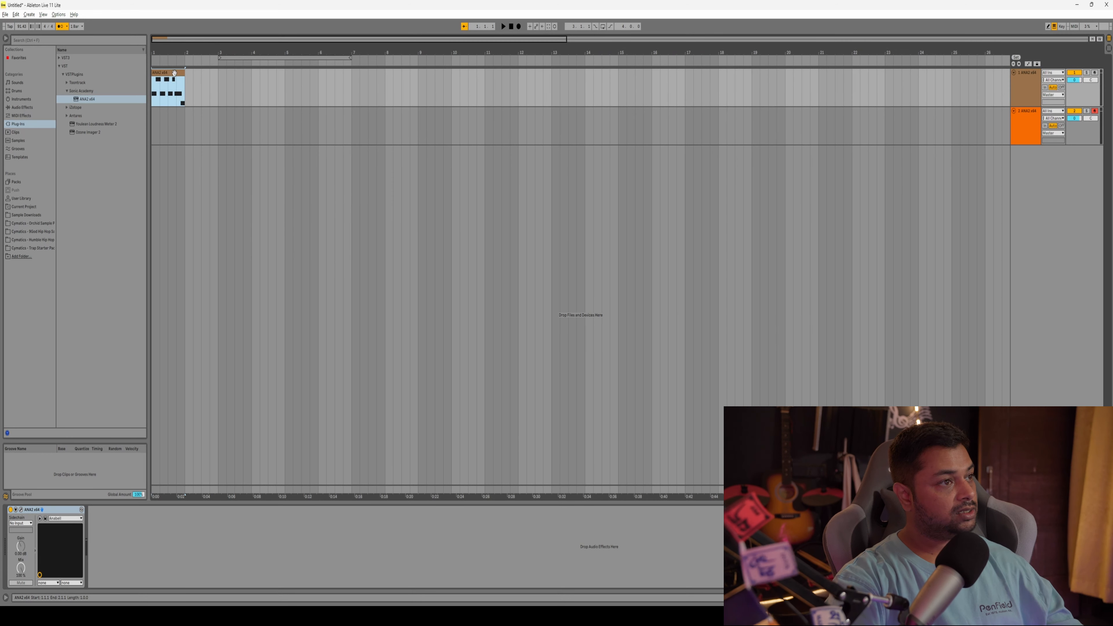
{"action": "key", "text": "ctrl+d"}
{"action": "key", "text": "ctrl+d"}
{"action": "key", "text": "ctrl+d"}
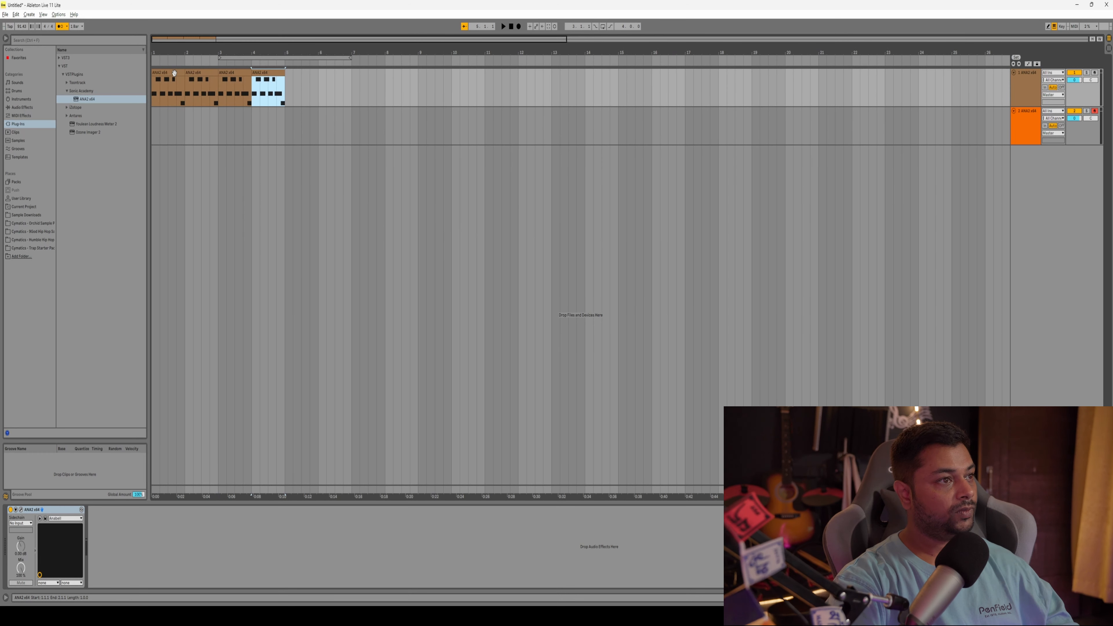
{"action": "key", "text": "ctrl+d"}
{"action": "key", "text": "ctrl+d"}
{"action": "key", "text": "ctrl+d"}
{"action": "key", "text": "ctrl+d"}
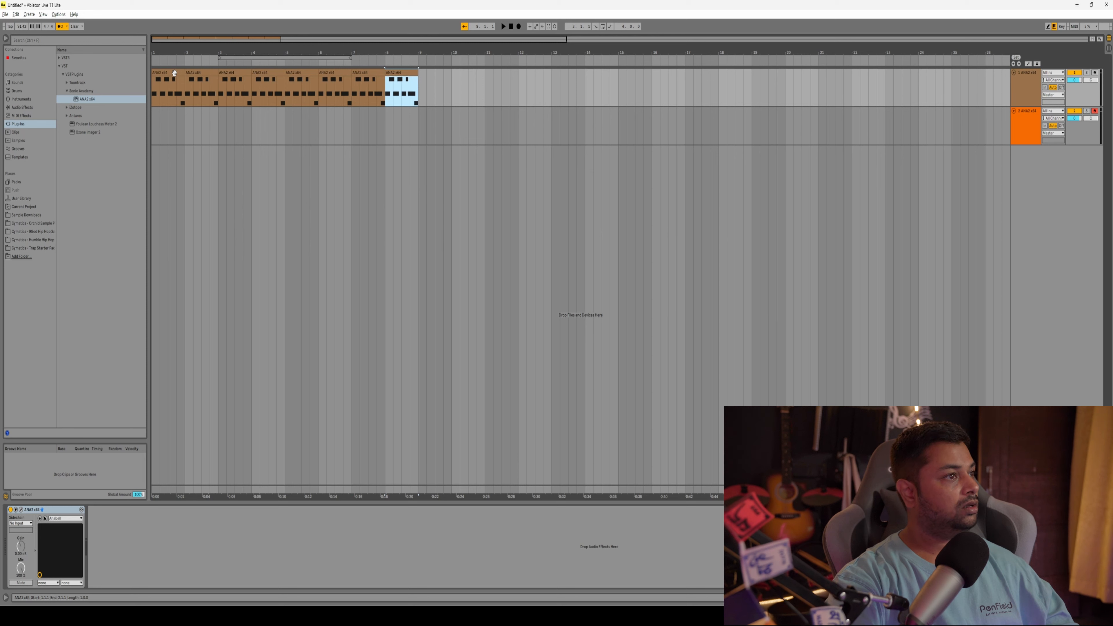
{"action": "left_click", "coordinate": [154, 137]}
{"action": "key", "text": "F9"}
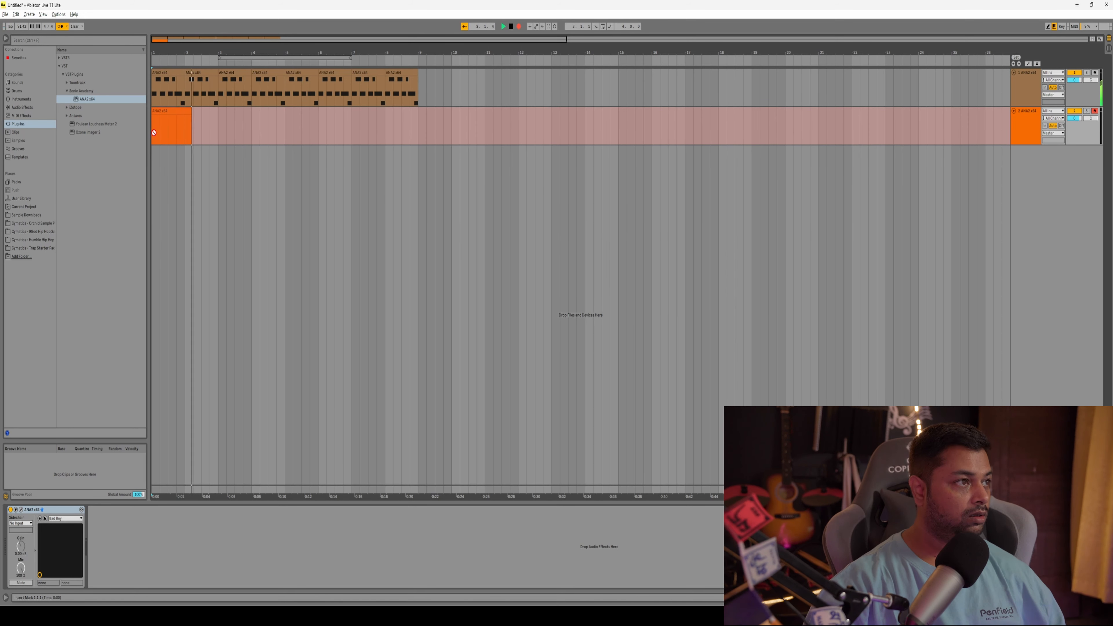
{"action": "key", "text": "space"}
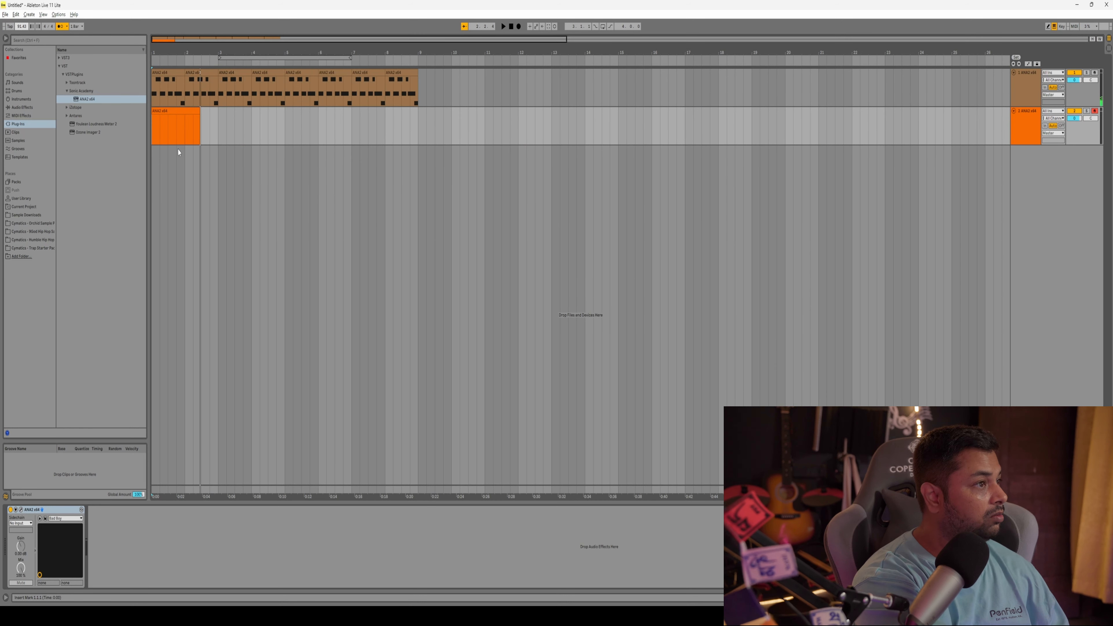
- Set the song tempo to 90 BPM and delete the empty recorded clip from the second track
{"action": "key", "text": "Return"}
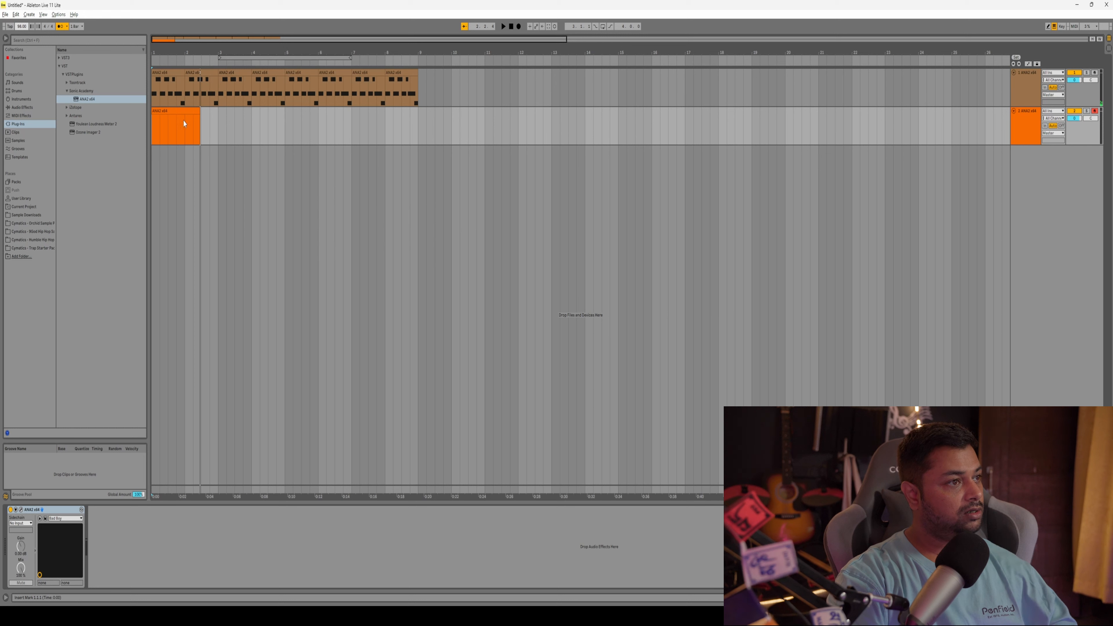
{"action": "left_click", "coordinate": [181, 111]}
{"action": "key", "text": "Delete"}
- Record a chord part on the second track and delete the clip's empty stretch before the first notes
{"action": "key", "text": "F9"}
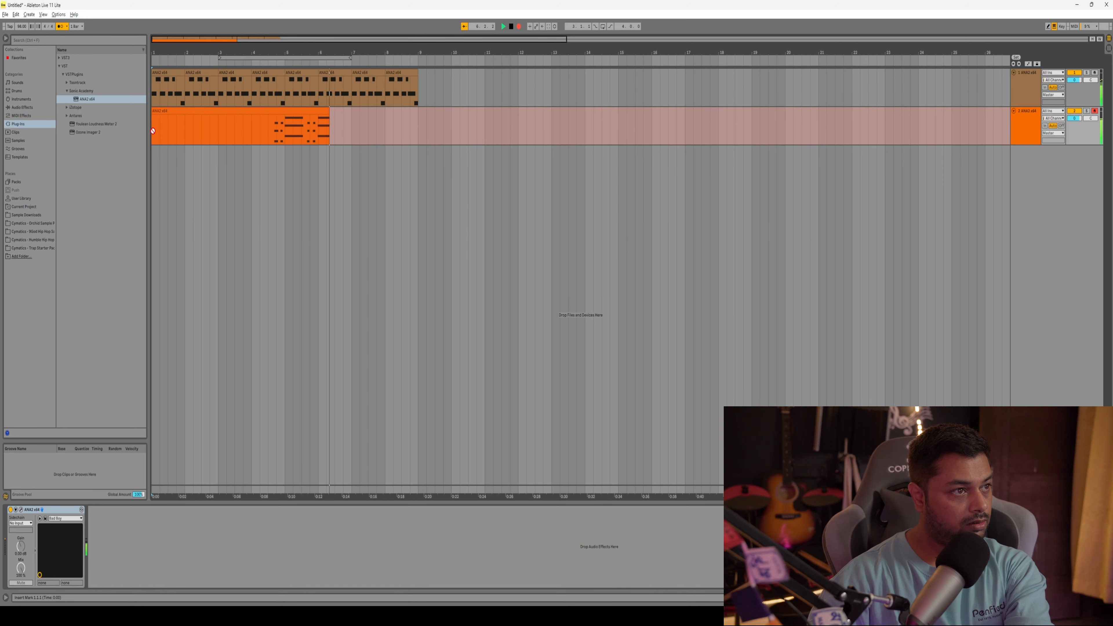
{"action": "key", "text": "space"}
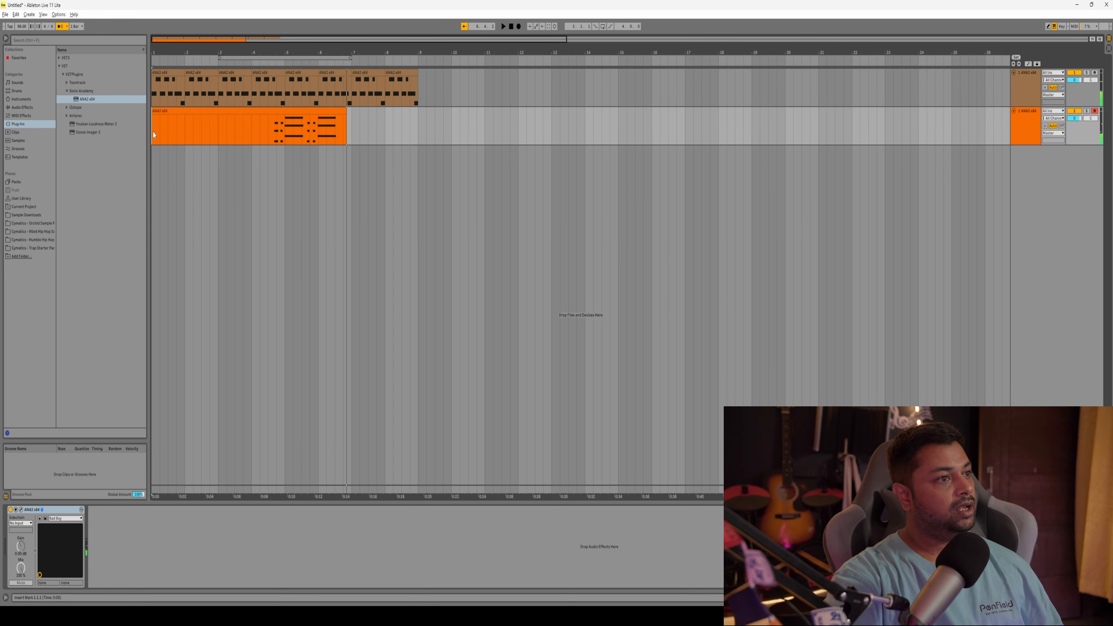
{"action": "double_click", "coordinate": [268, 134]}
{"action": "left_click", "coordinate": [266, 135]}
{"action": "left_click_drag", "start_coordinate": [265, 135], "coordinate": [75, 130]}
{"action": "key", "text": "Delete"}
{"action": "left_click", "coordinate": [194, 131]}
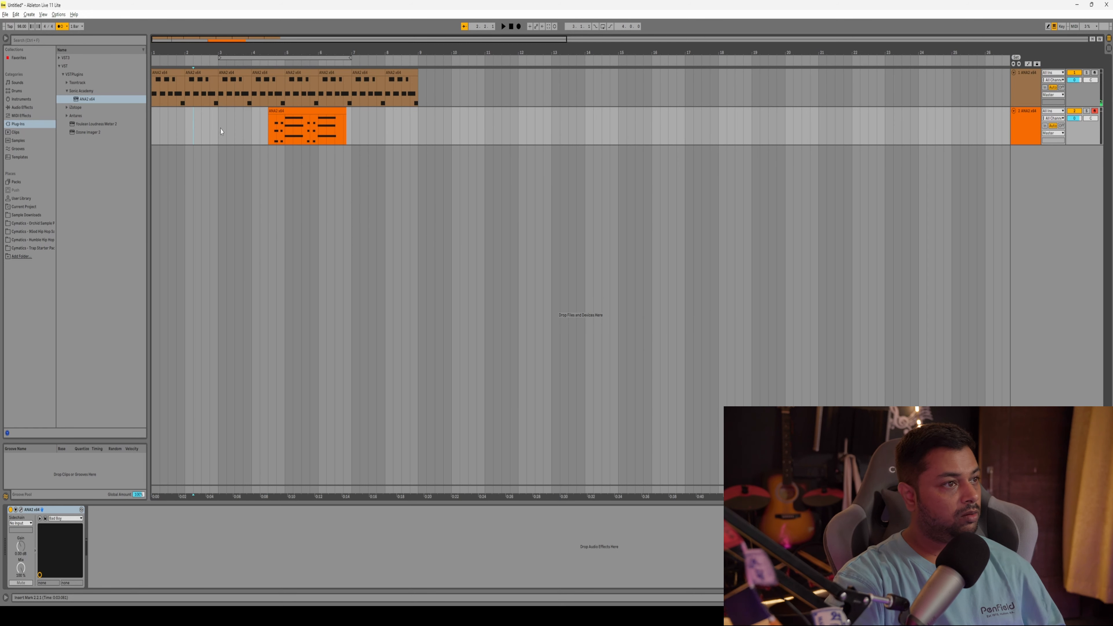
- Move the recorded chord clip on the second track to start at 1.3.1 and turn off the metronome
{"action": "left_click_drag", "start_coordinate": [296, 121], "coordinate": [198, 126]}
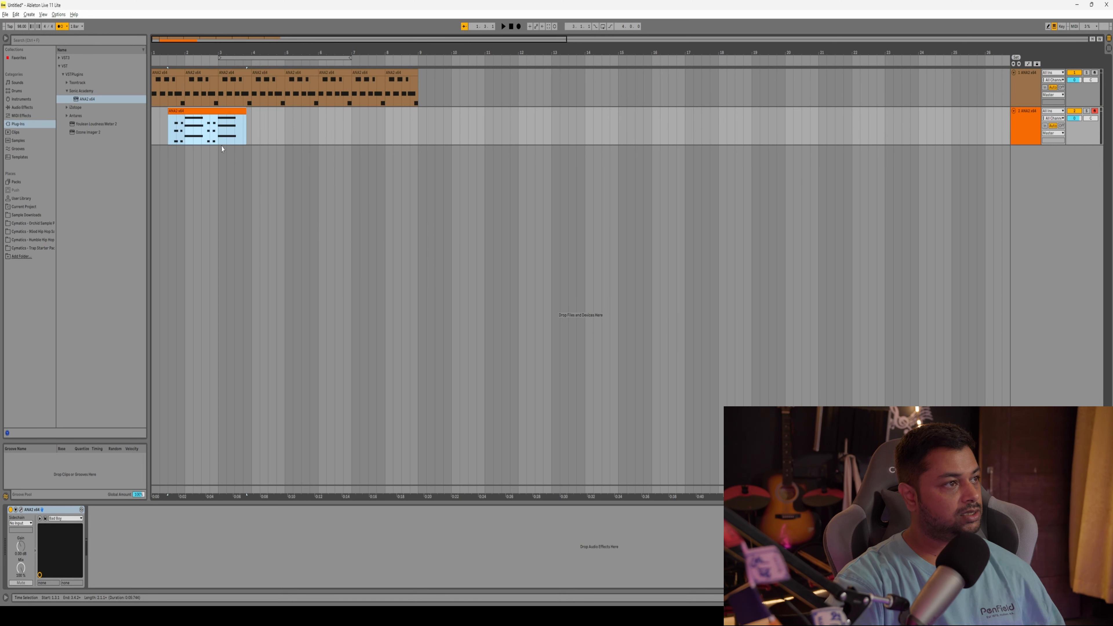
{"action": "left_click", "coordinate": [221, 110]}
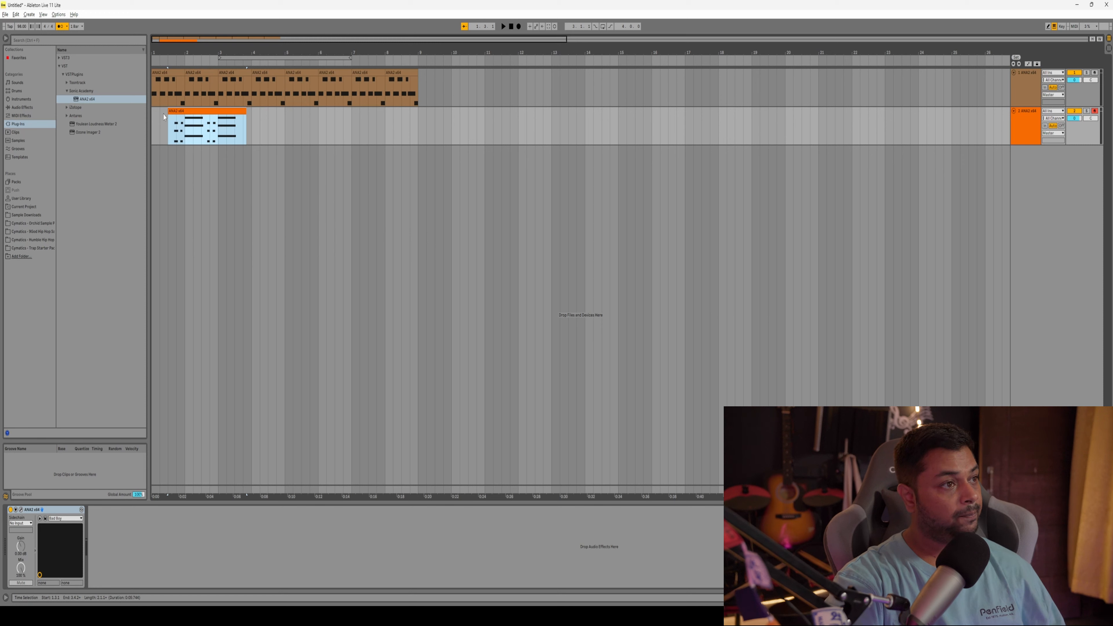
{"action": "left_click", "coordinate": [61, 27]}
- Open the chord clip's notes, solo the second track and play it from the start of the clip
{"action": "double_click", "coordinate": [200, 136]}
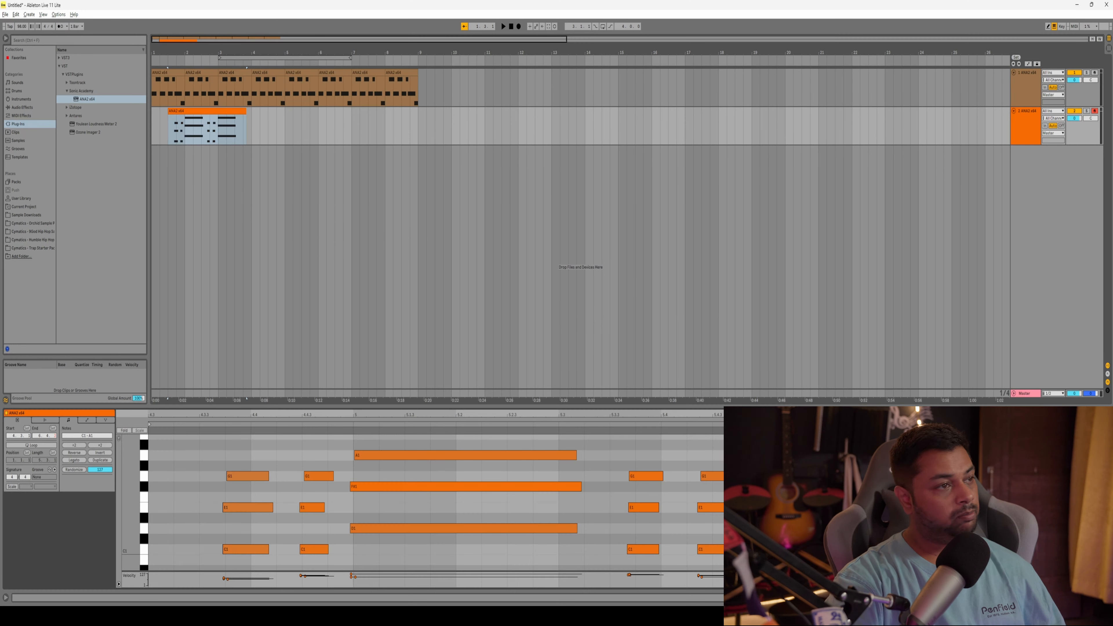
{"action": "left_click", "coordinate": [169, 136]}
{"action": "key", "text": "space"}
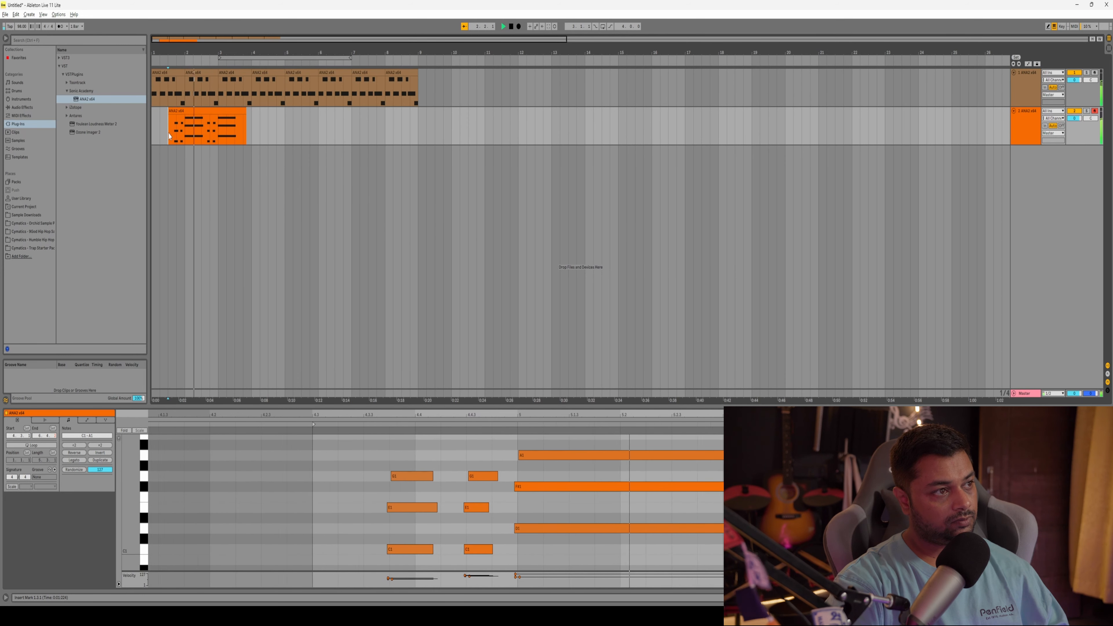
{"action": "key", "text": "space"}
{"action": "left_click", "coordinate": [1086, 111]}
{"action": "key", "text": "space"}
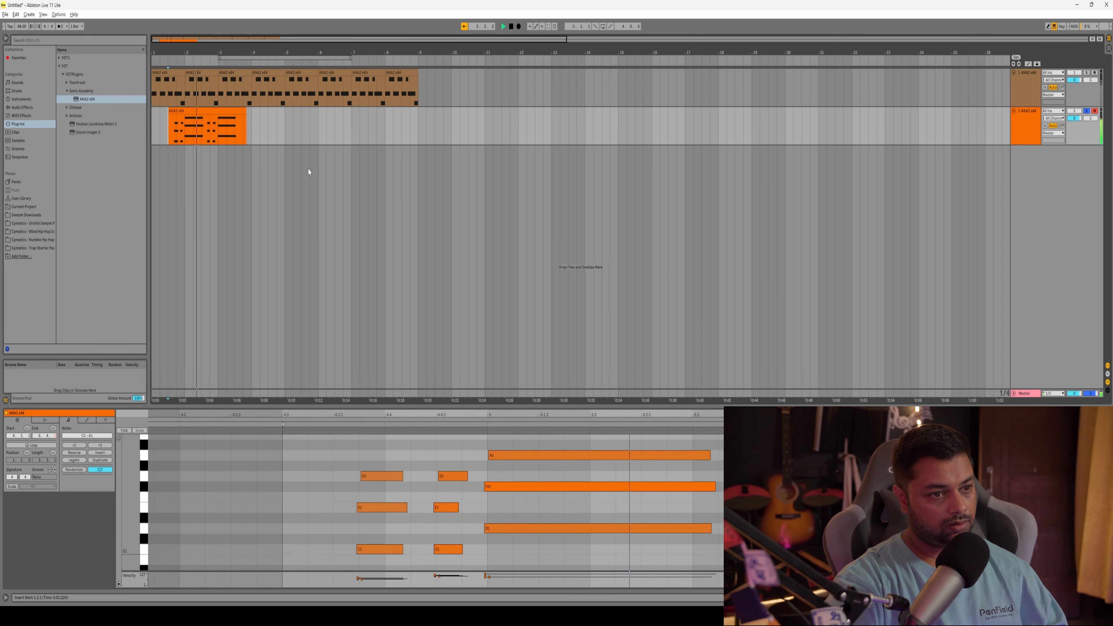
{"action": "key", "text": "space"}
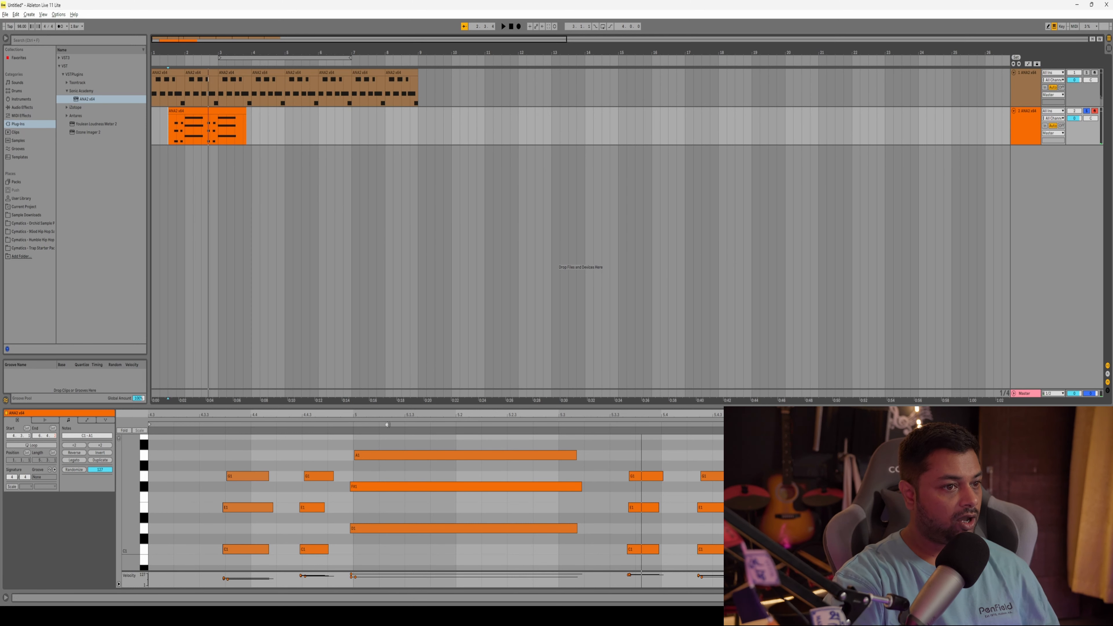
- Delete the part of the chord clip from 2.3.1 onward and play the remaining one-bar section
{"action": "left_click_drag", "start_coordinate": [209, 142], "coordinate": [248, 141]}
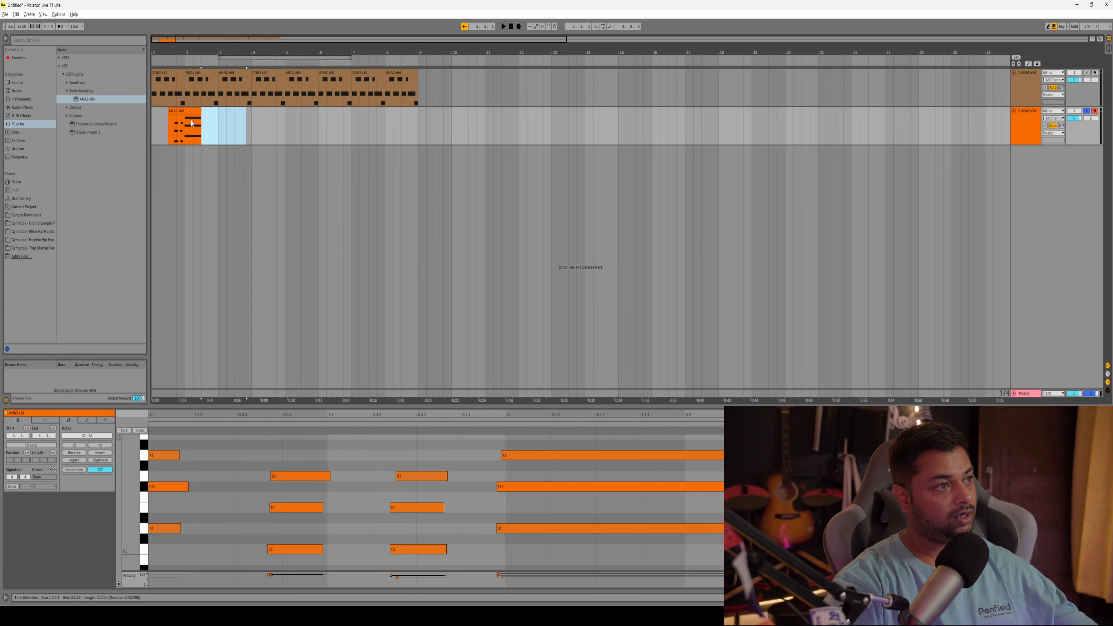
{"action": "key", "text": "Delete"}
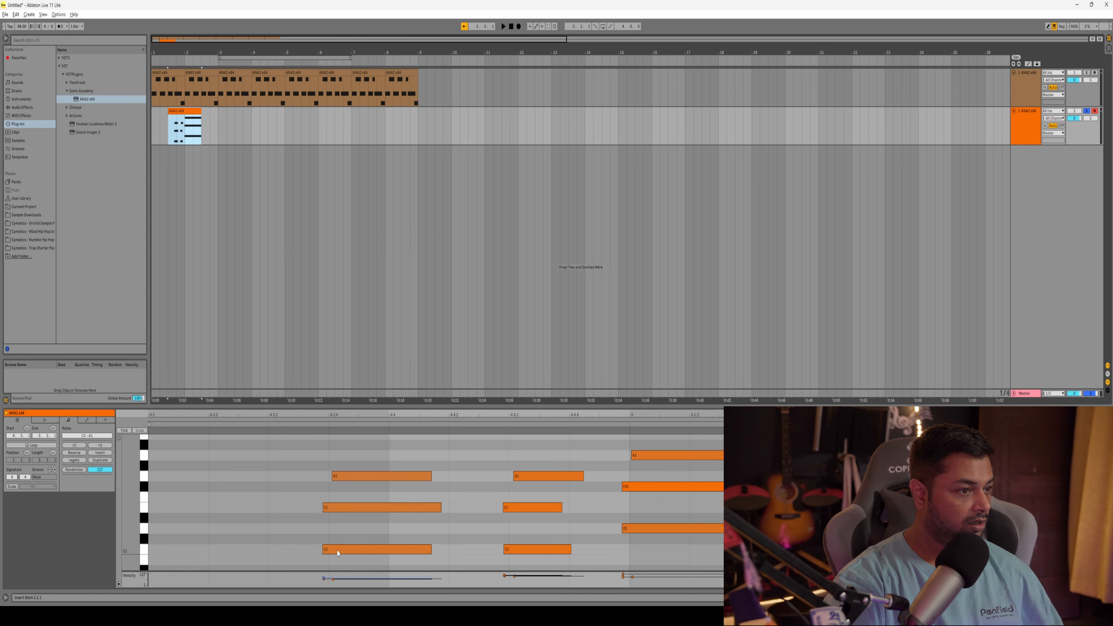
{"action": "key", "text": "space"}
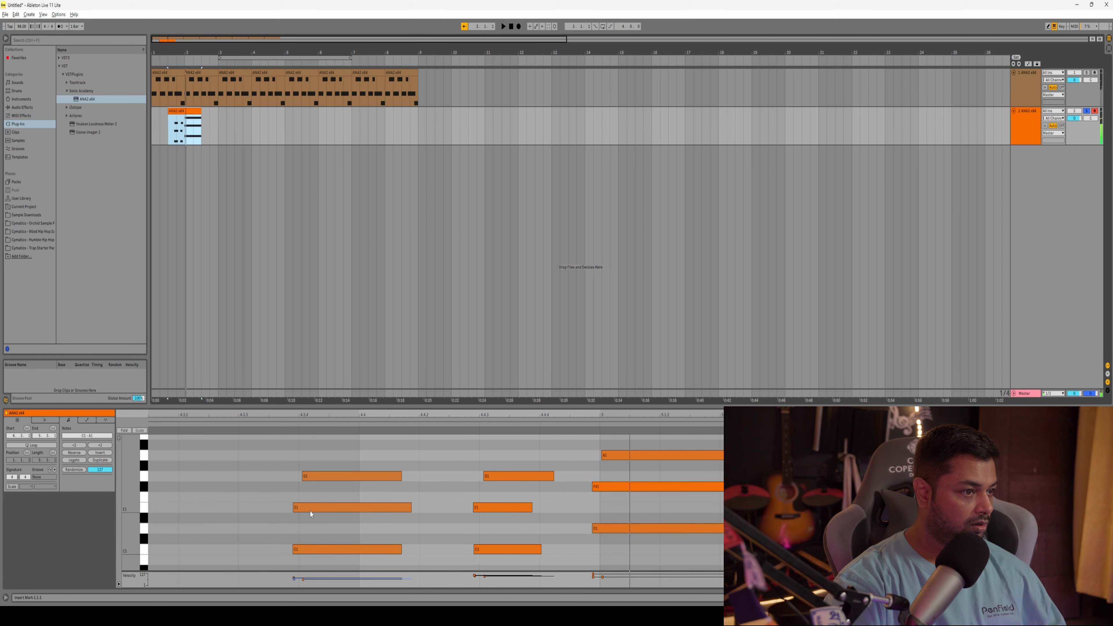
- Align the first chord's three notes to start at 4.3.4 and last one sixteenth each
{"action": "left_click", "coordinate": [323, 479]}
{"action": "key", "text": "space"}
{"action": "left_click_drag", "start_coordinate": [323, 479], "coordinate": [310, 509]}
{"action": "left_click", "coordinate": [305, 508]}
{"action": "left_click_drag", "start_coordinate": [305, 551], "coordinate": [317, 553]}
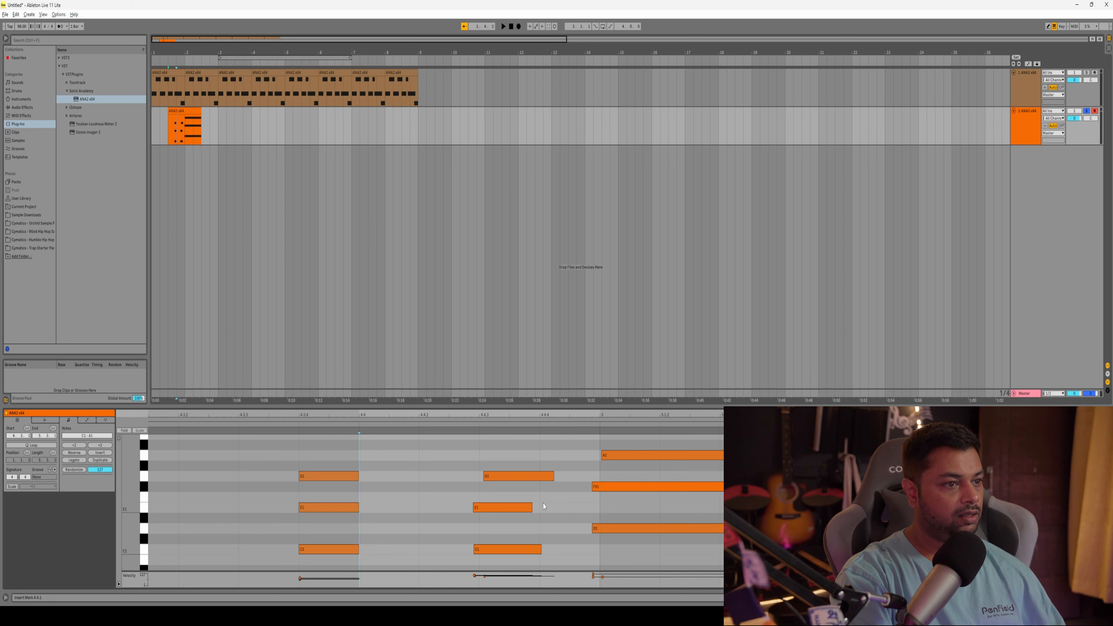
- Align the second chord's three notes to start at 4.4.3 and last one sixteenth each
{"action": "key", "text": "space"}
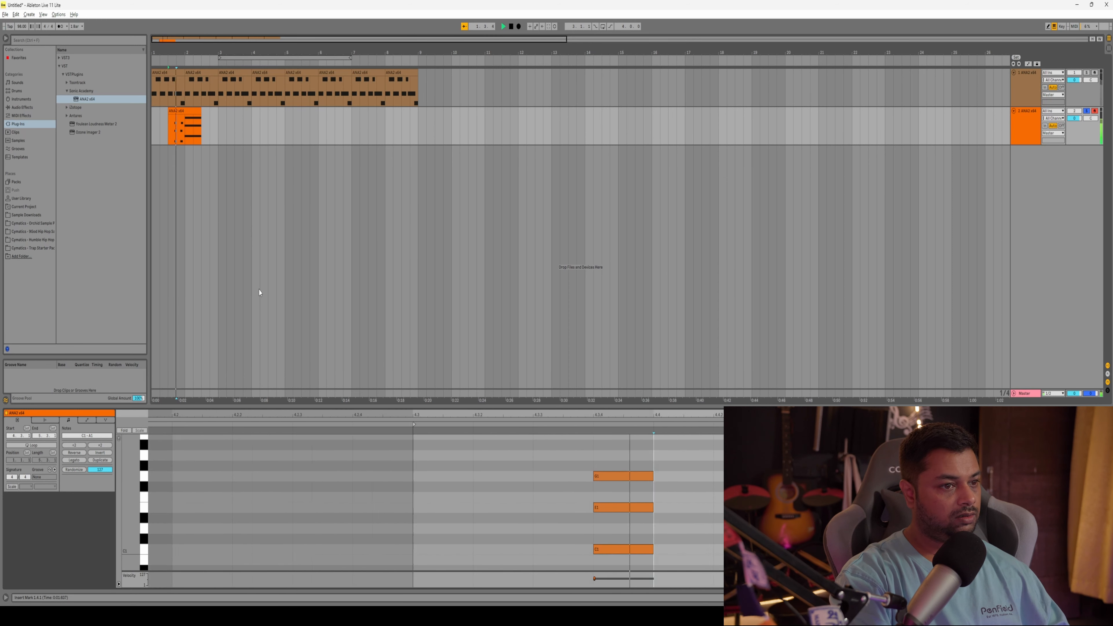
{"action": "left_click_drag", "start_coordinate": [589, 473], "coordinate": [586, 473]}
{"action": "left_click", "coordinate": [571, 508]}
{"action": "left_click_drag", "start_coordinate": [571, 512], "coordinate": [584, 512]}
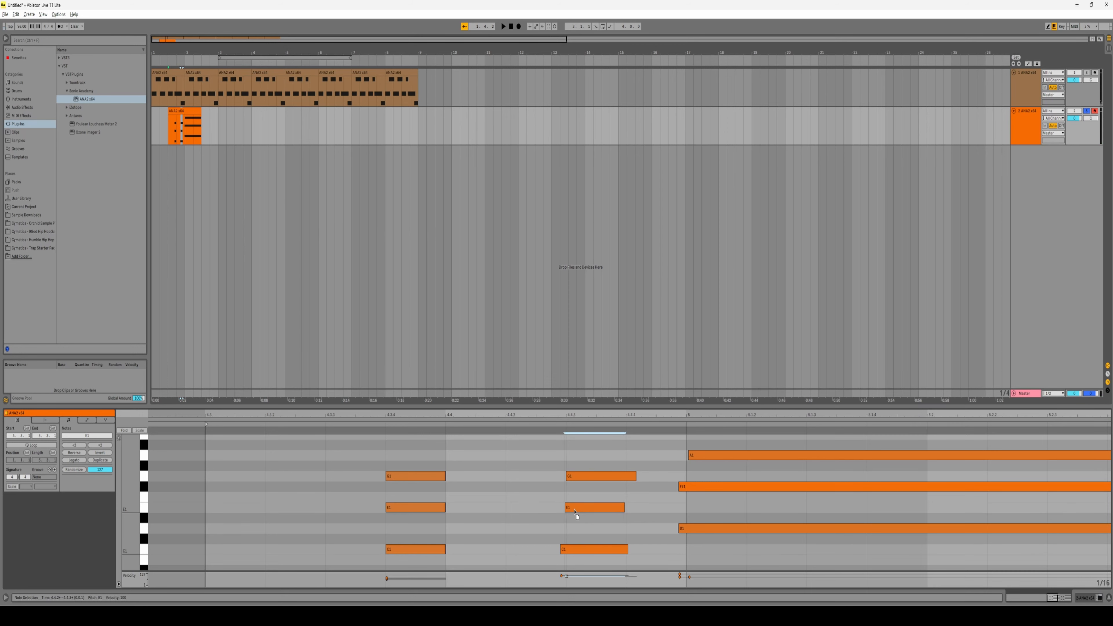
{"action": "left_click_drag", "start_coordinate": [576, 550], "coordinate": [582, 551]}
{"action": "left_click_drag", "start_coordinate": [624, 508], "coordinate": [625, 509]}
{"action": "left_click_drag", "start_coordinate": [634, 476], "coordinate": [624, 476]}
{"action": "left_click_drag", "start_coordinate": [631, 550], "coordinate": [622, 550]}
- Turn off playback follow and align the starts of the three long chord notes to bar 5
{"action": "key", "text": "space"}
{"action": "key", "text": "space"}
{"action": "left_click", "coordinate": [464, 26]}
{"action": "key", "text": "space"}
{"action": "key", "text": "space"}
{"action": "left_click_drag", "start_coordinate": [640, 457], "coordinate": [635, 486]}
{"action": "left_click_drag", "start_coordinate": [621, 528], "coordinate": [627, 529]}
{"action": "key", "text": "space"}
{"action": "key", "text": "space"}
{"action": "left_click", "coordinate": [1109, 456]}
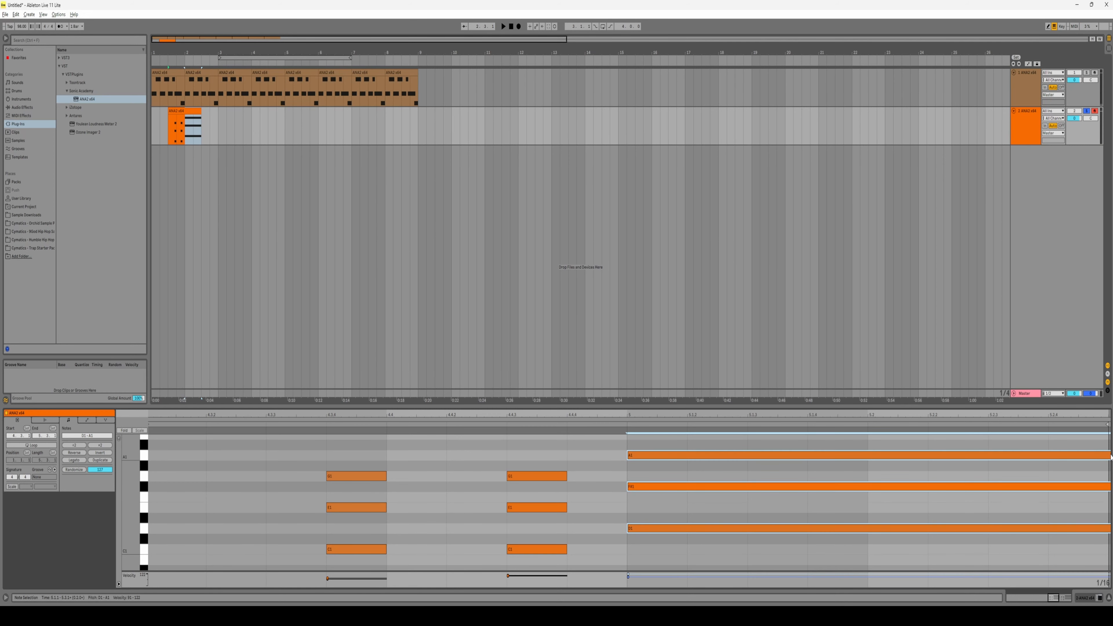
- Adjust the three long chord notes so that they all end at 5.2.3, keeping the clip one bar long
{"action": "left_click_drag", "start_coordinate": [200, 112], "coordinate": [210, 112]}
{"action": "left_click_drag", "start_coordinate": [972, 538], "coordinate": [756, 454]}
{"action": "left_click", "coordinate": [820, 466]}
{"action": "left_click_drag", "start_coordinate": [208, 112], "coordinate": [201, 112]}
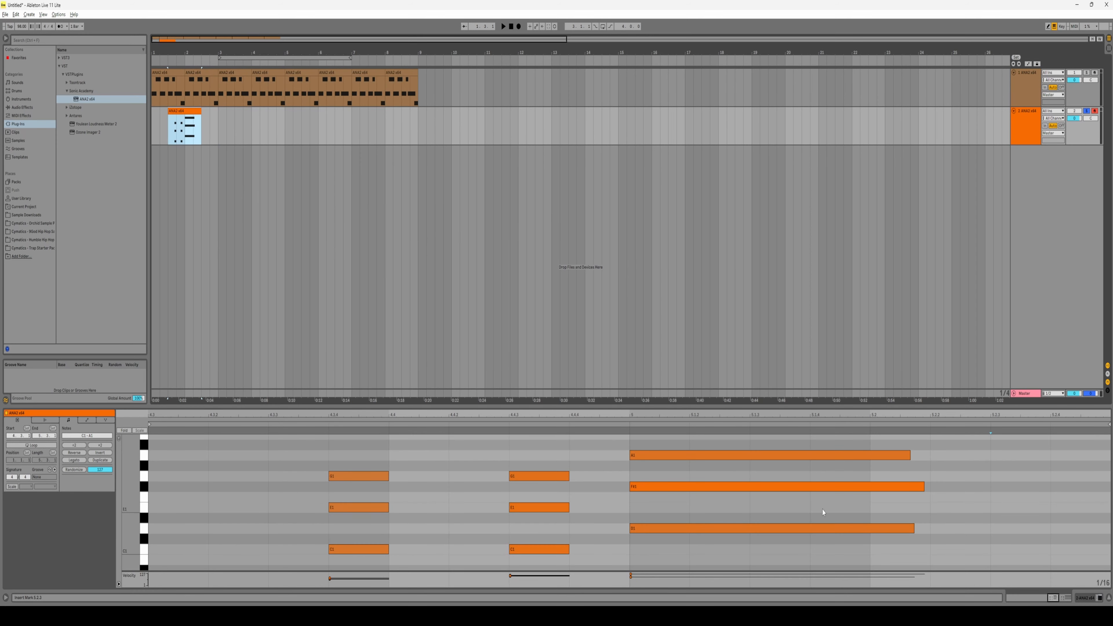
{"action": "left_click_drag", "start_coordinate": [908, 456], "coordinate": [986, 457]}
{"action": "left_click_drag", "start_coordinate": [924, 486], "coordinate": [986, 486]}
{"action": "left_click_drag", "start_coordinate": [913, 528], "coordinate": [986, 528]}
{"action": "left_click", "coordinate": [152, 133]}
{"action": "key", "text": "space"}
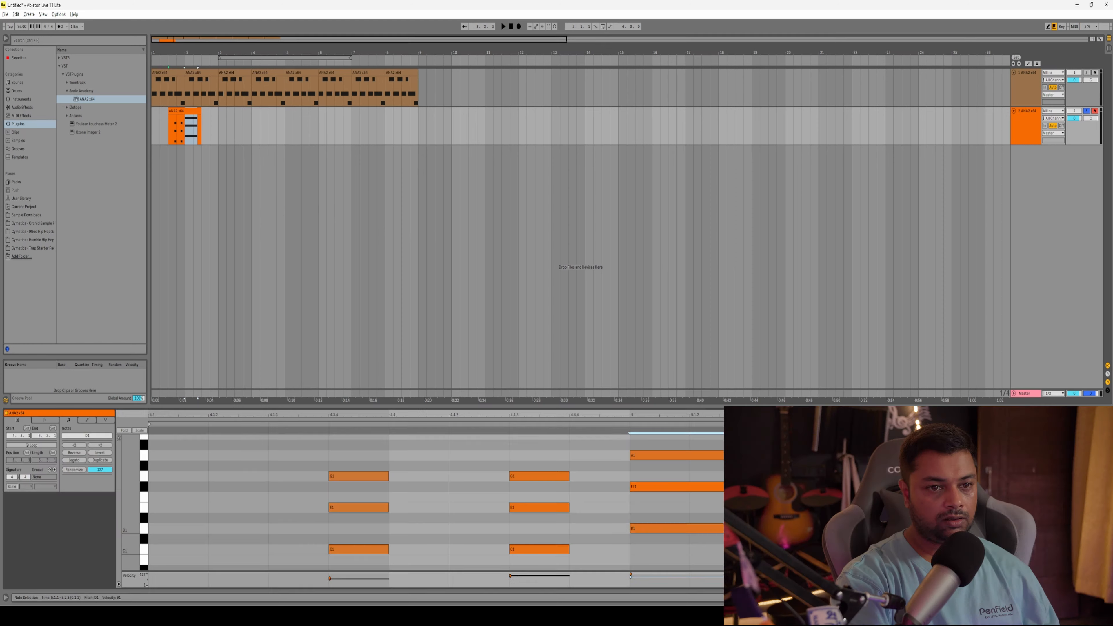
{"action": "left_click_drag", "start_coordinate": [913, 528], "coordinate": [986, 528]}
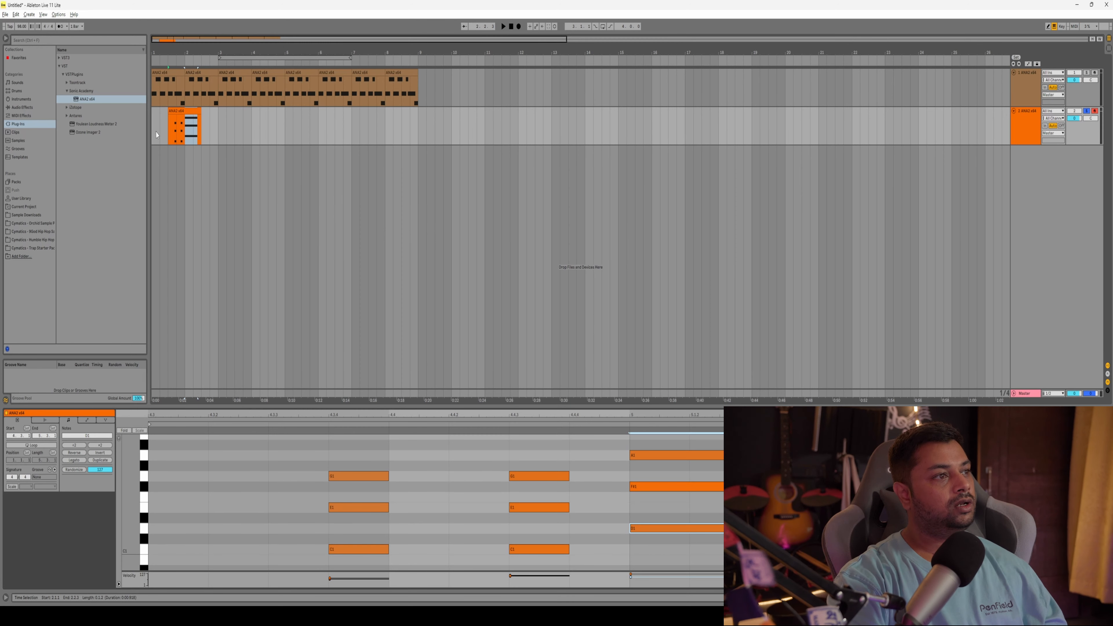
- Turn off solo on the second track and play both tracks together from the beginning
{"action": "left_click", "coordinate": [156, 135]}
{"action": "key", "text": "space"}
{"action": "key", "text": "space"}
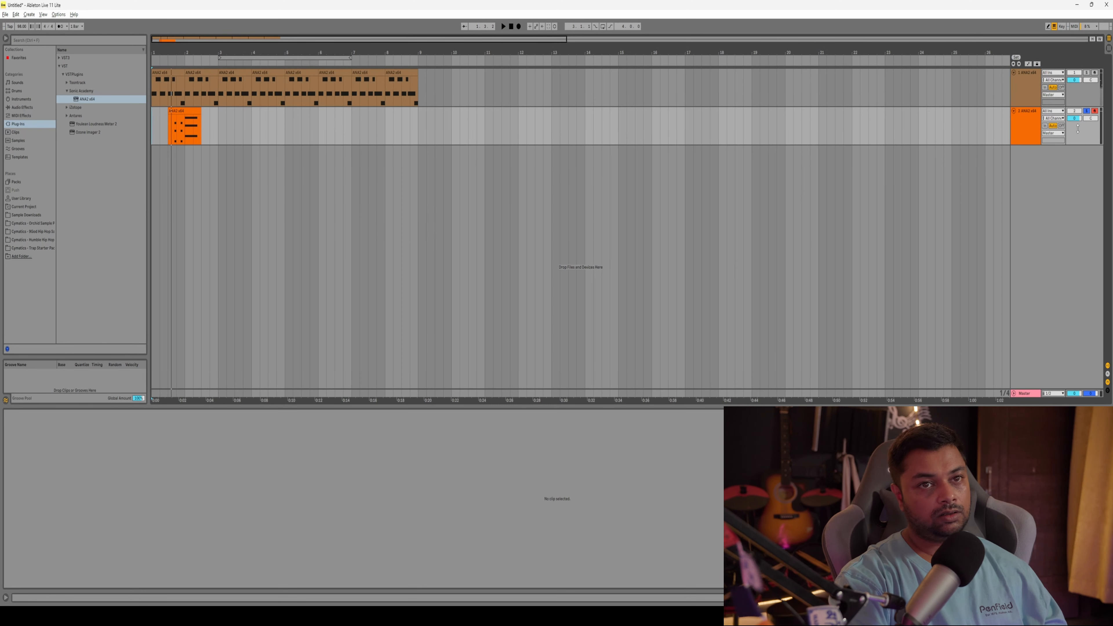
{"action": "left_click", "coordinate": [1086, 111]}
{"action": "key", "text": "space"}
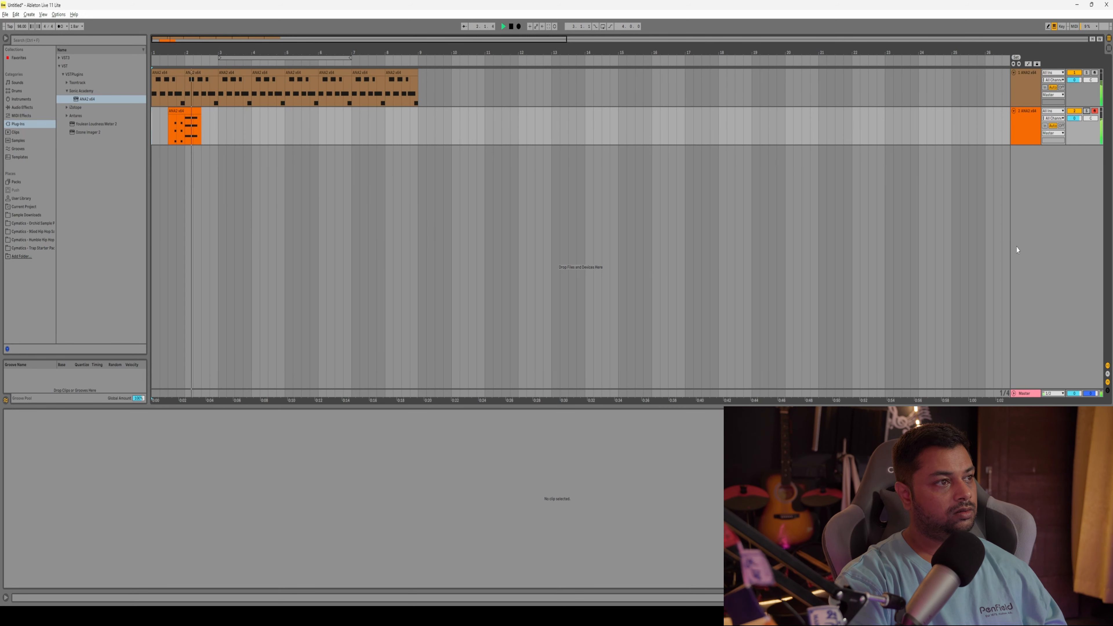
{"action": "key", "text": "space"}
- Duplicate the second track's one-bar chord clip seven times in a row
{"action": "left_click", "coordinate": [182, 111]}
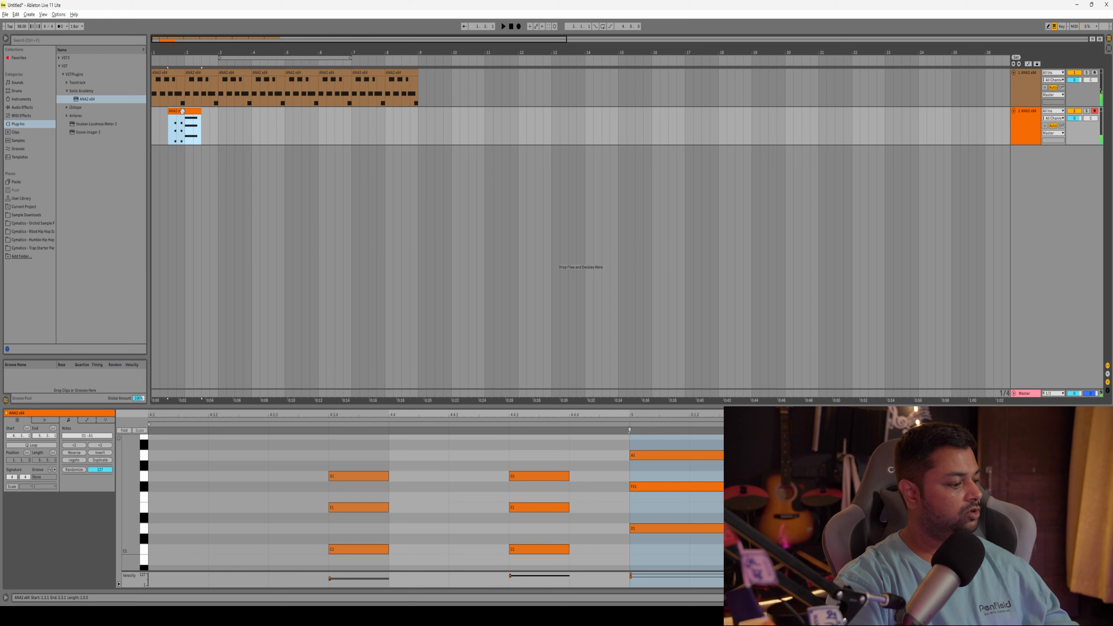
{"action": "key", "text": "ctrl+d"}
{"action": "key", "text": "ctrl+d"}
{"action": "key", "text": "ctrl+d"}
{"action": "key", "text": "ctrl+d"}
{"action": "key", "text": "ctrl+d"}
{"action": "key", "text": "ctrl+d"}
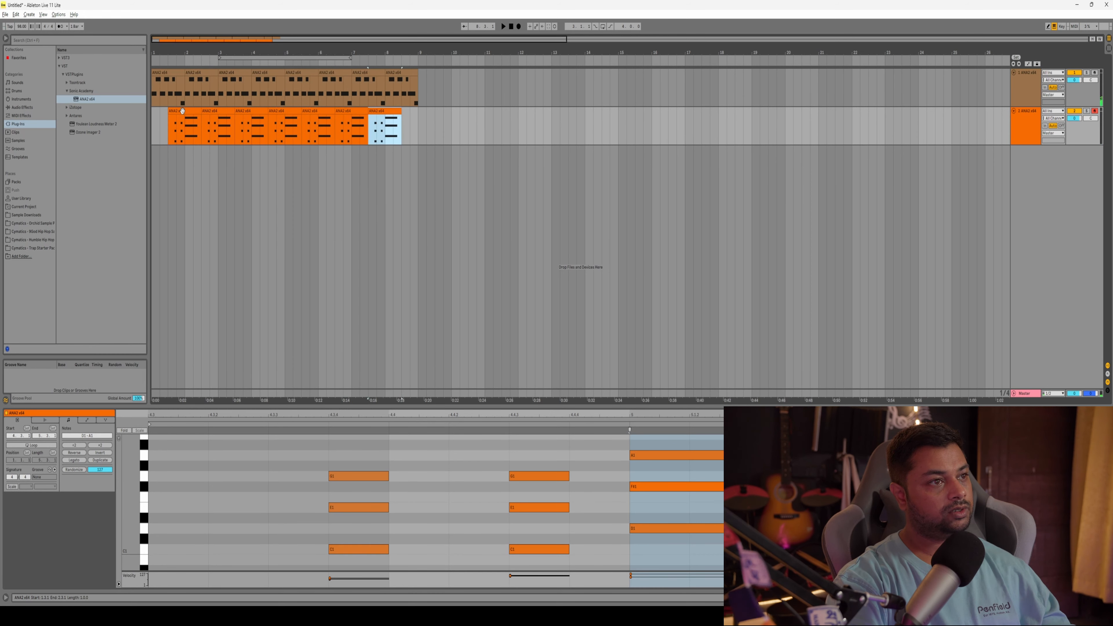
{"action": "key", "text": "ctrl+d"}
- Play the arrangement from bar 1 to check the repeated chords against the first track
{"action": "key", "text": "space"}
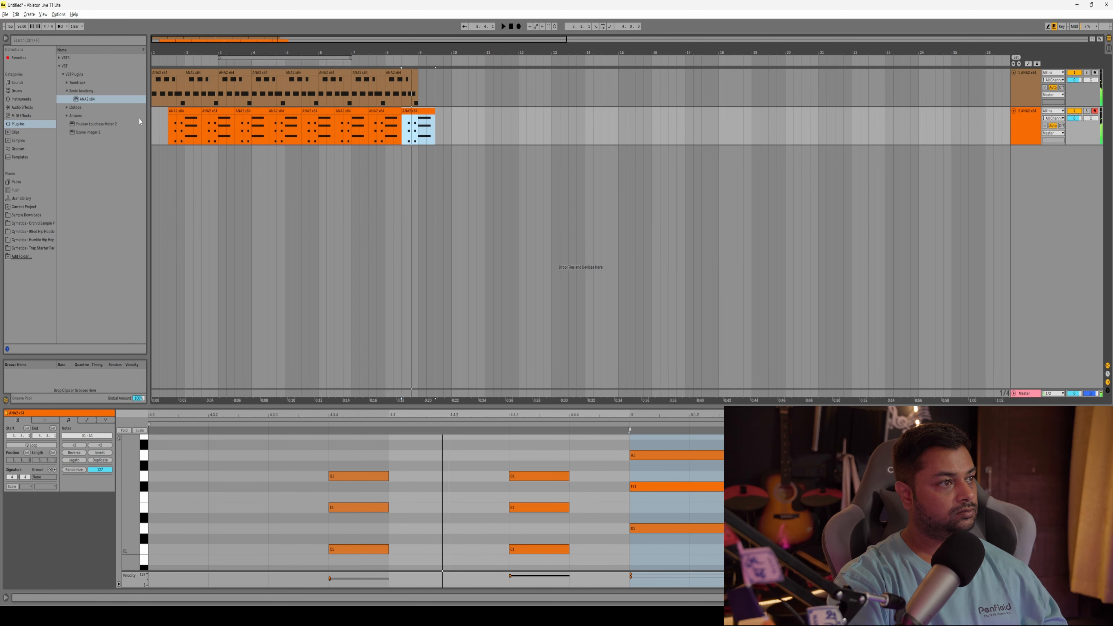
{"action": "left_click", "coordinate": [155, 120]}
{"action": "key", "text": "space"}
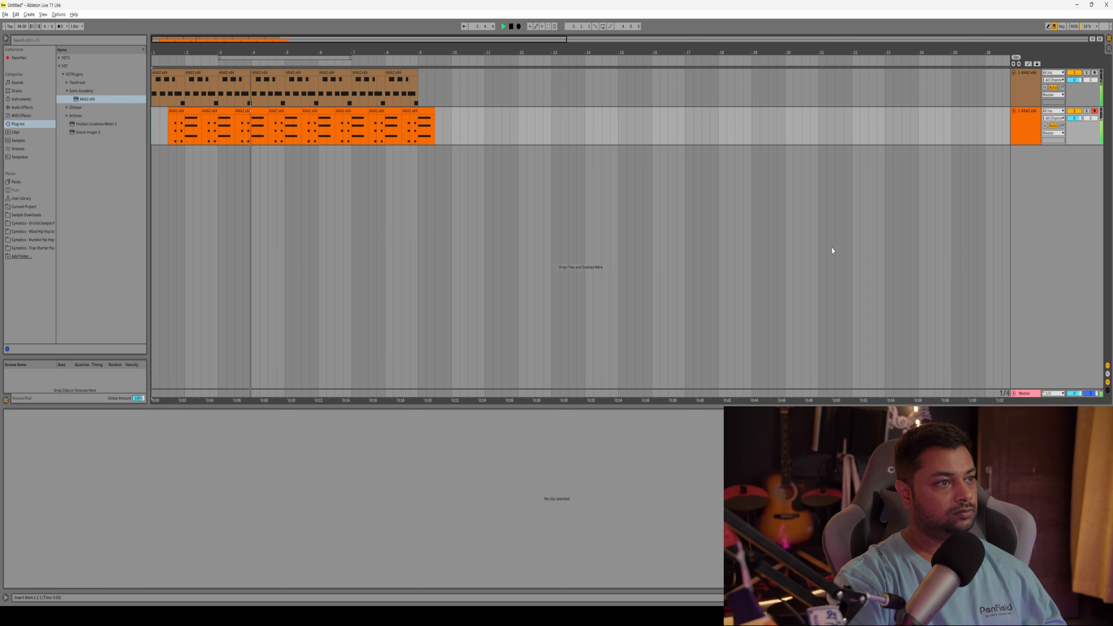
{"action": "key", "text": "space"}
- Duplicate the second track with all its chord clips
{"action": "left_click", "coordinate": [1018, 127]}
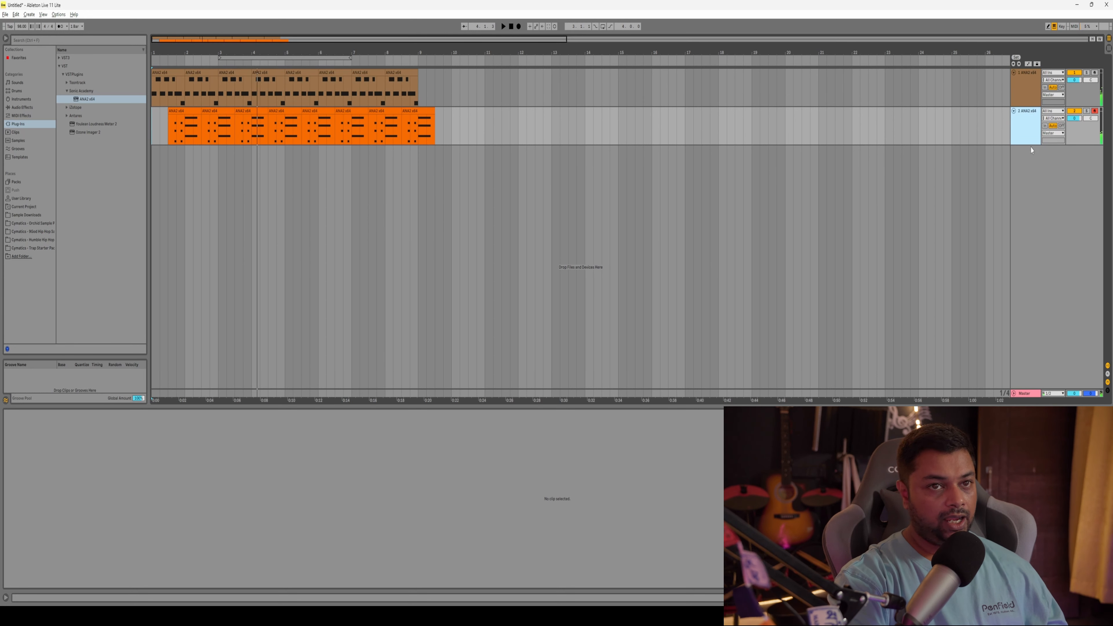
{"action": "left_click", "coordinate": [1084, 125]}
{"action": "left_click", "coordinate": [1025, 129]}
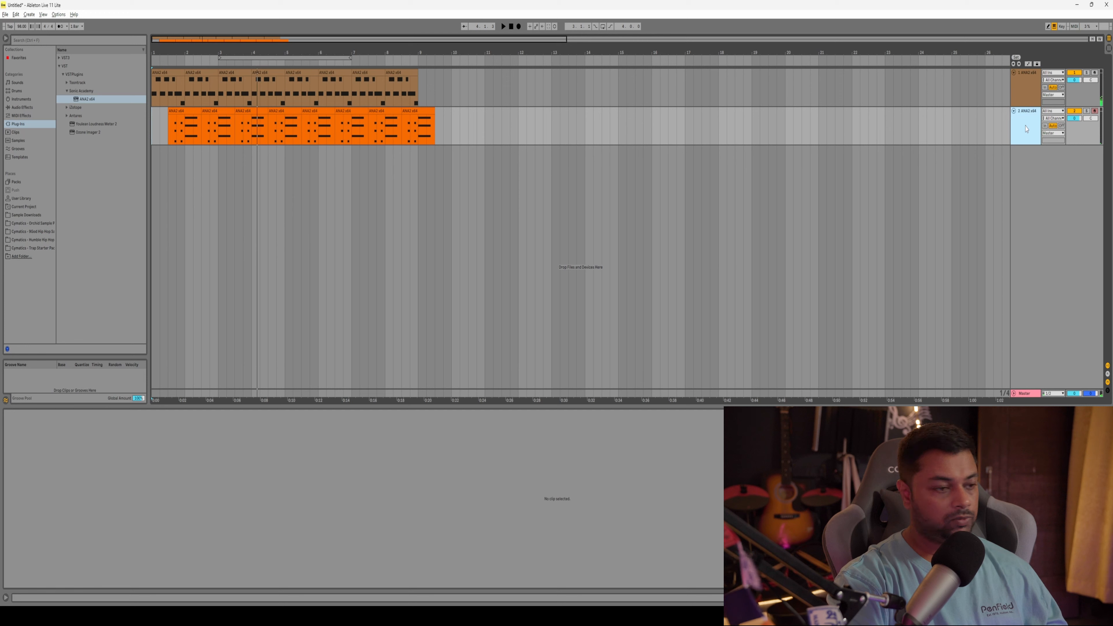
{"action": "key", "text": "ctrl+d"}
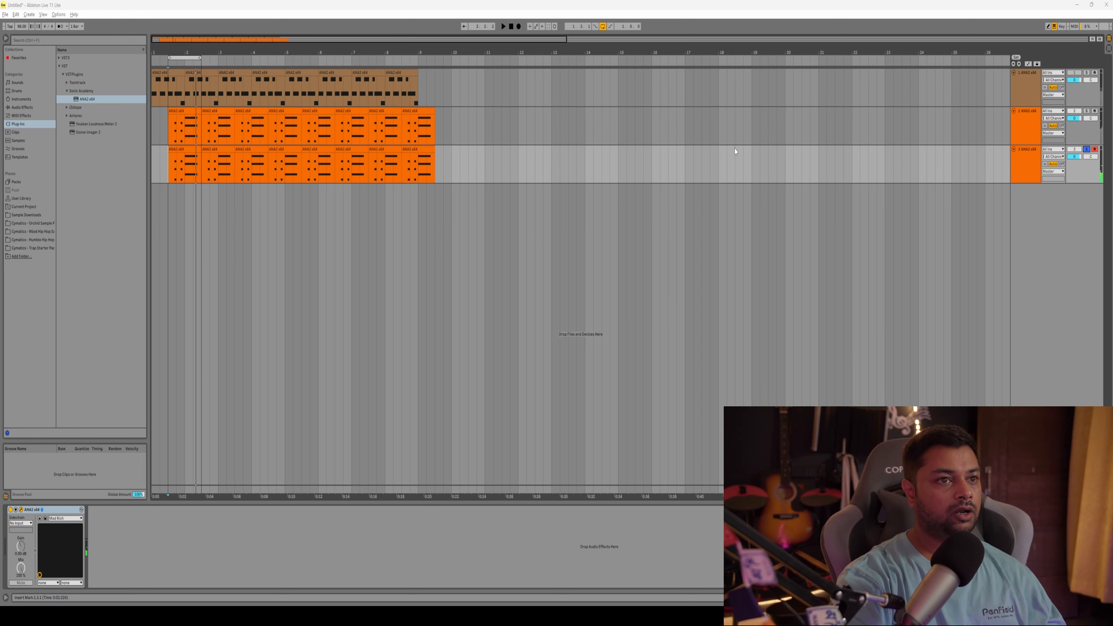
- Turn off solo on the third track, reactivate the first track and play all three tracks together
{"action": "left_click", "coordinate": [1087, 150]}
{"action": "key", "text": "space"}
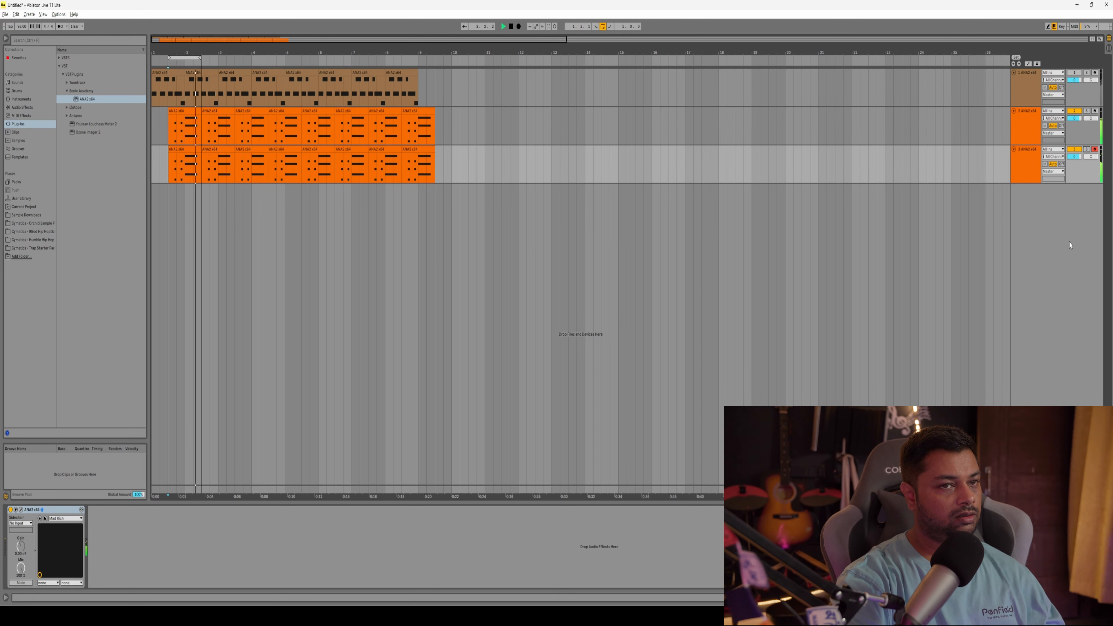
{"action": "left_click", "coordinate": [1077, 74]}
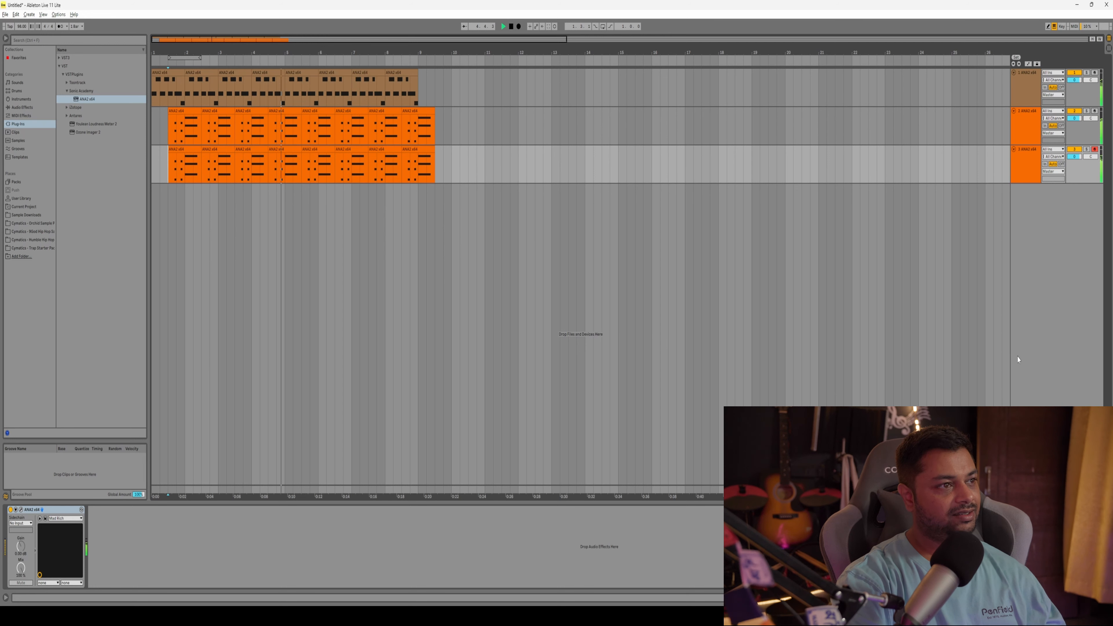
{"action": "key", "text": "space"}
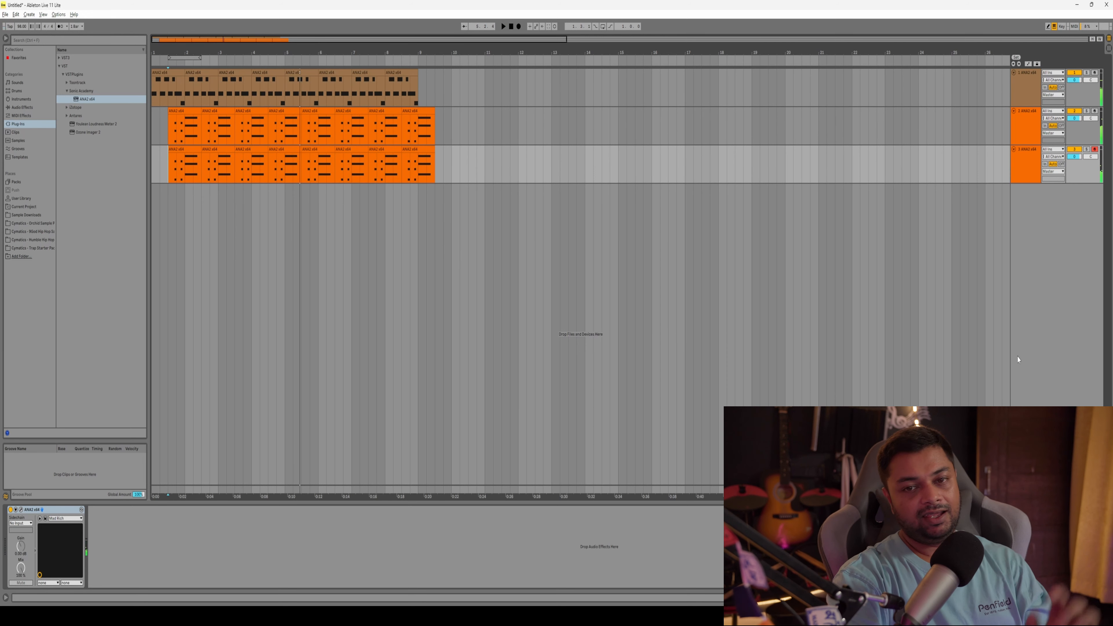
- Disarm recording on the third track and select that track
{"action": "left_click", "coordinate": [1034, 224]}
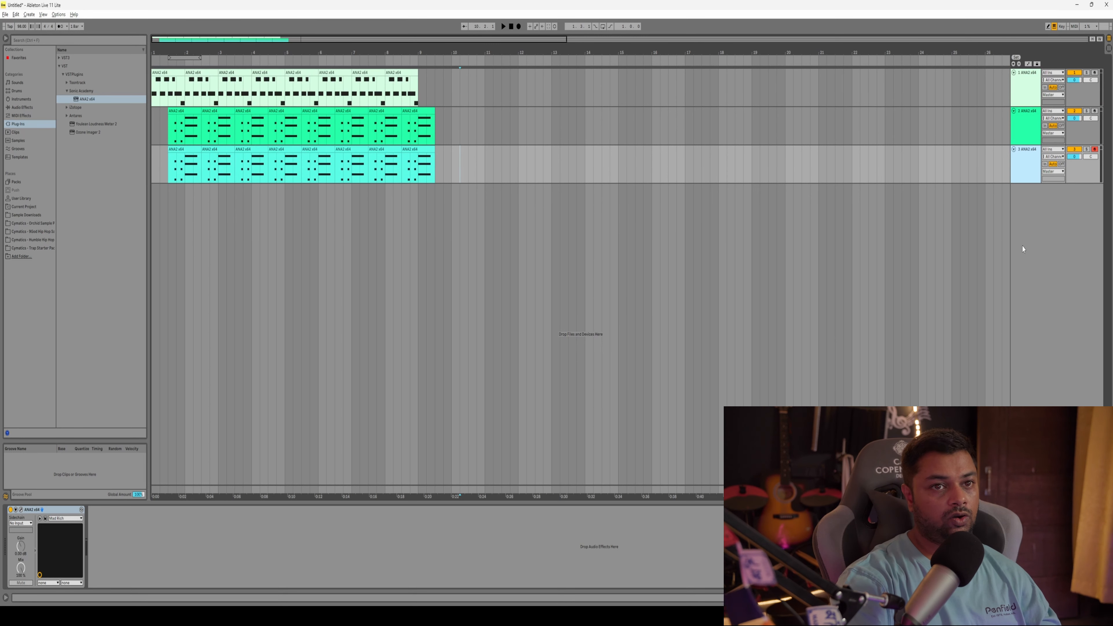
{"action": "left_click", "coordinate": [1094, 150]}
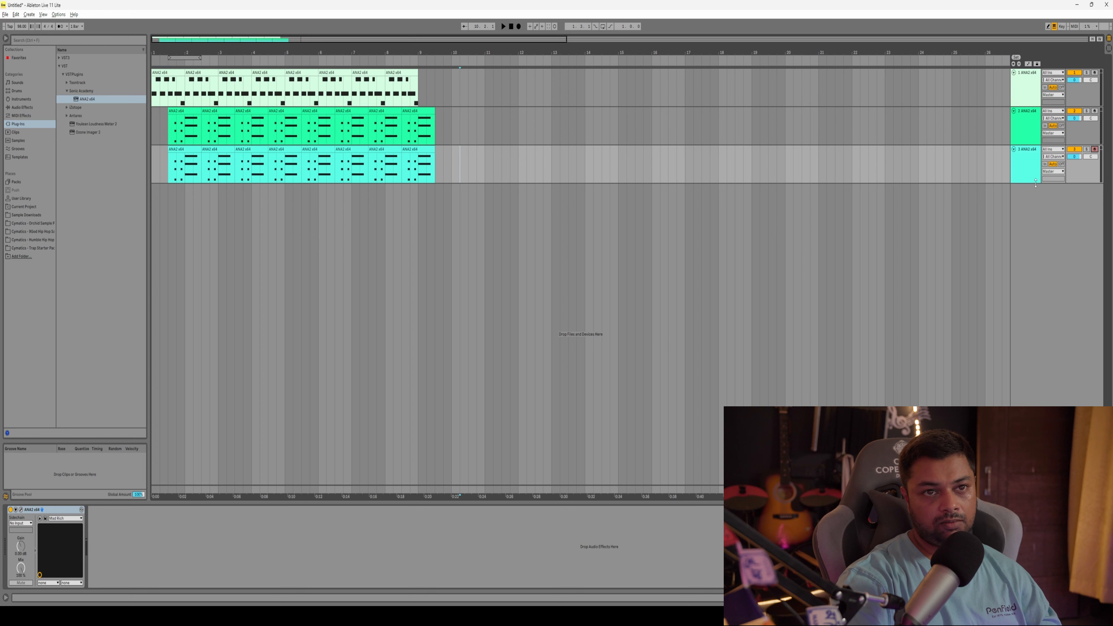
{"action": "left_click", "coordinate": [1025, 172]}
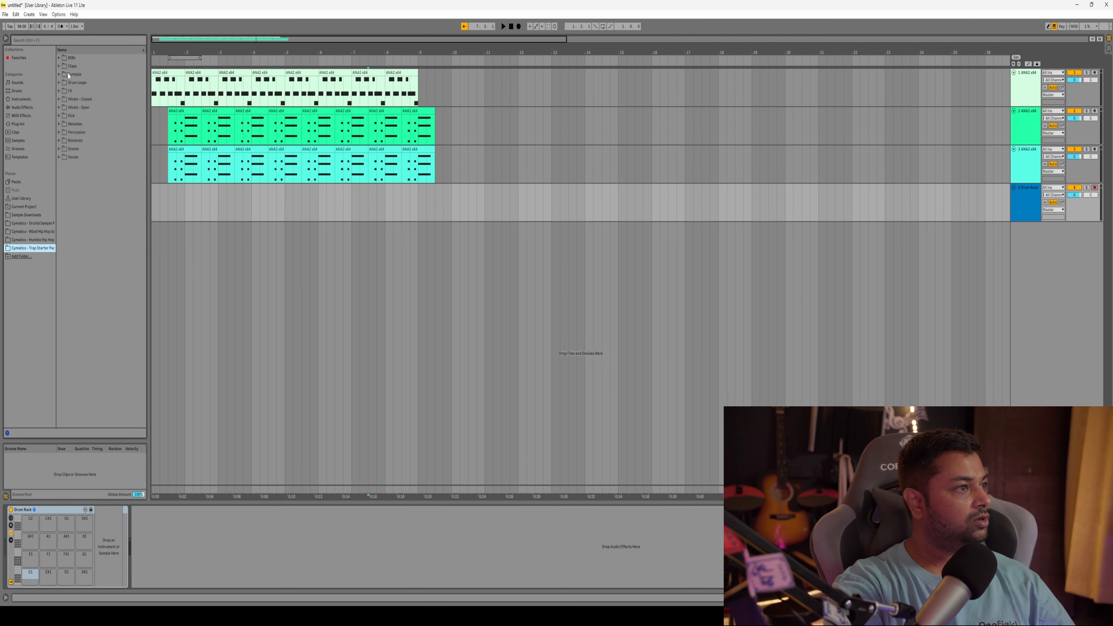
- Preview several kick samples in the Kick folder of the Cymatics Trap Starter pack
{"action": "left_click", "coordinate": [60, 115]}
{"action": "left_click", "coordinate": [91, 123]}
{"action": "left_click", "coordinate": [95, 132]}
{"action": "left_click", "coordinate": [96, 141]}
{"action": "left_click", "coordinate": [98, 150]}
{"action": "left_click", "coordinate": [98, 165]}
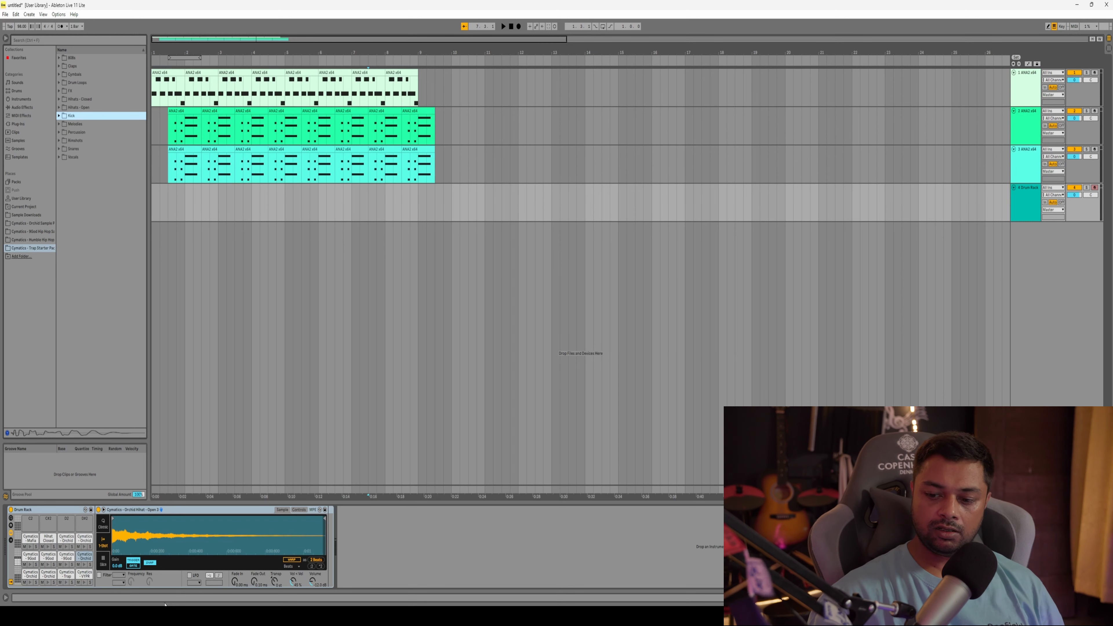
- Audition the samples on the Drum Rack's pads by playing them one after another
{"action": "key", "text": "a"}
{"action": "key", "text": "d"}
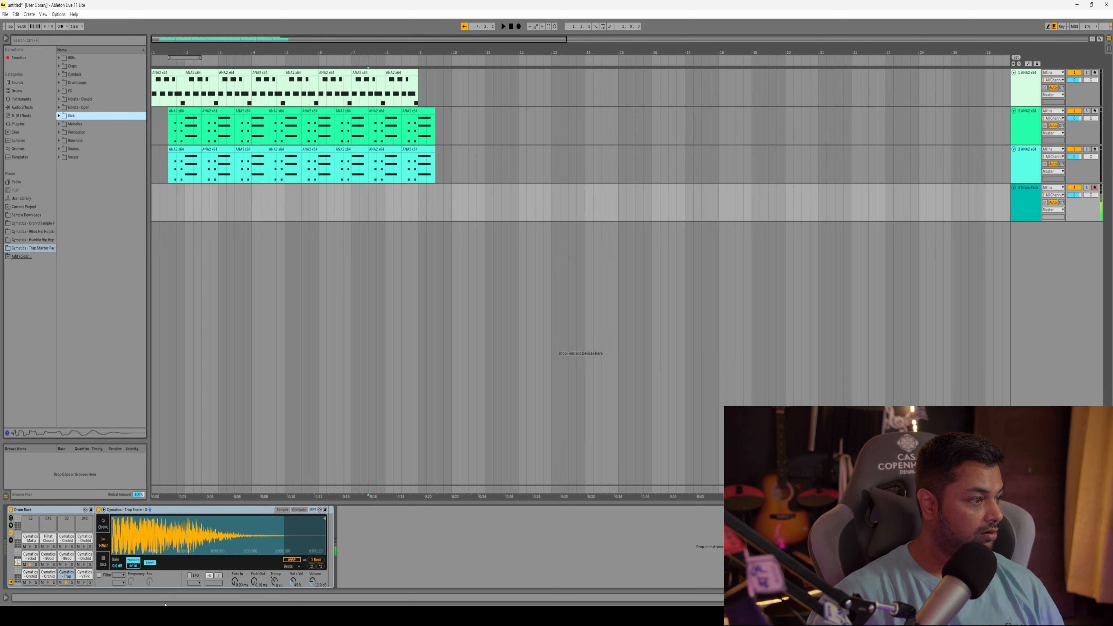
{"action": "key", "text": "f"}
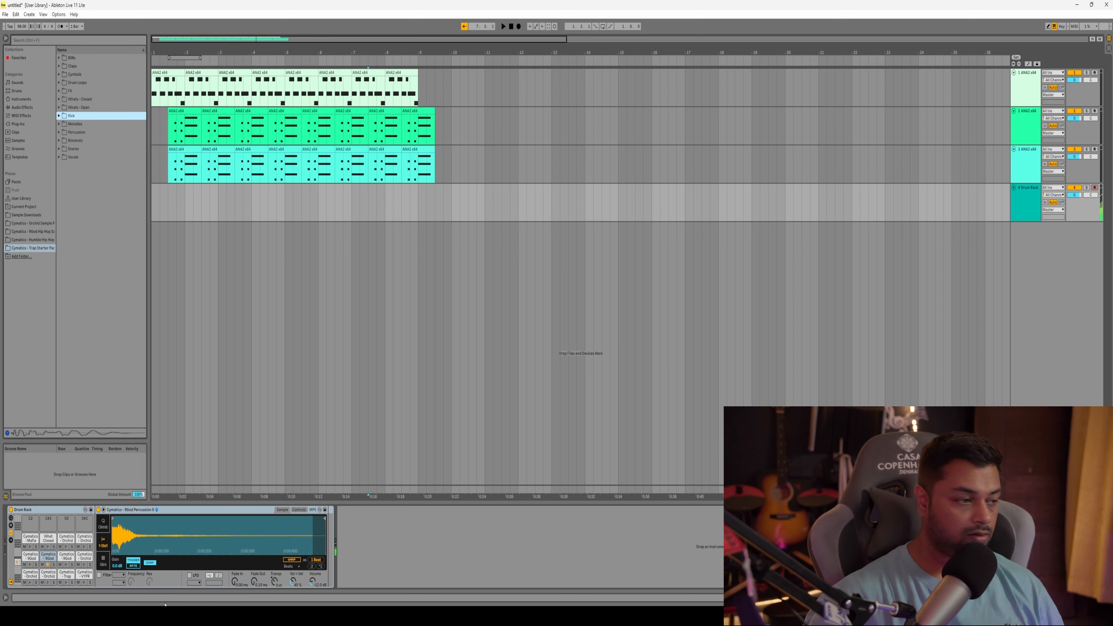
{"action": "key", "text": "t"}
{"action": "key", "text": "g"}
{"action": "key", "text": "h"}
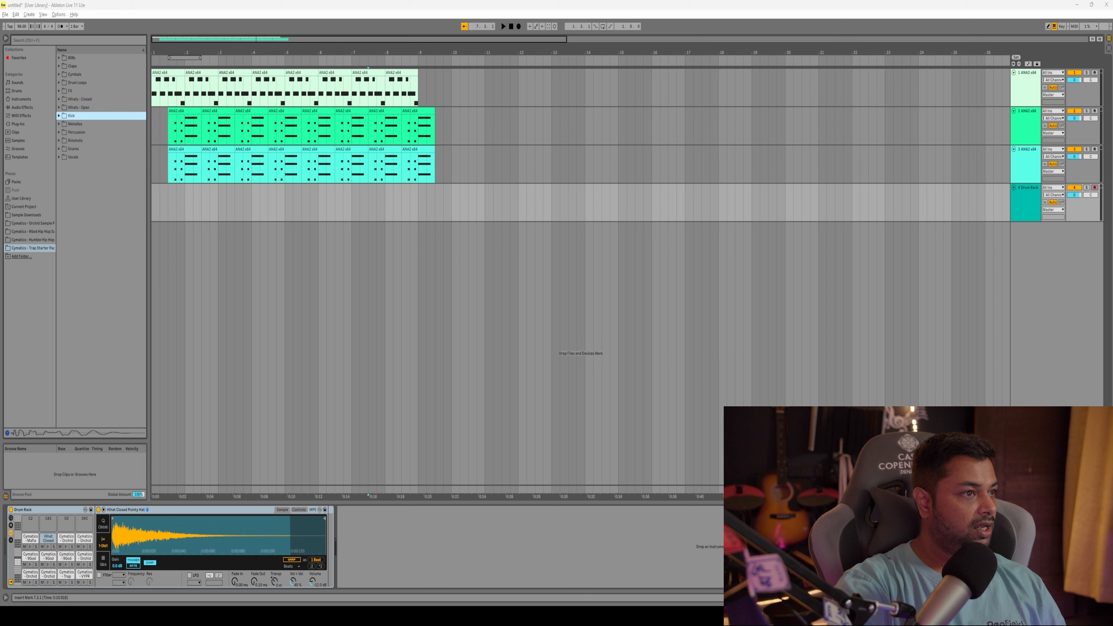
- Create an empty four-bar MIDI clip on the Drum Rack track, starting at bar 1
{"action": "left_click_drag", "start_coordinate": [153, 205], "coordinate": [293, 216]}
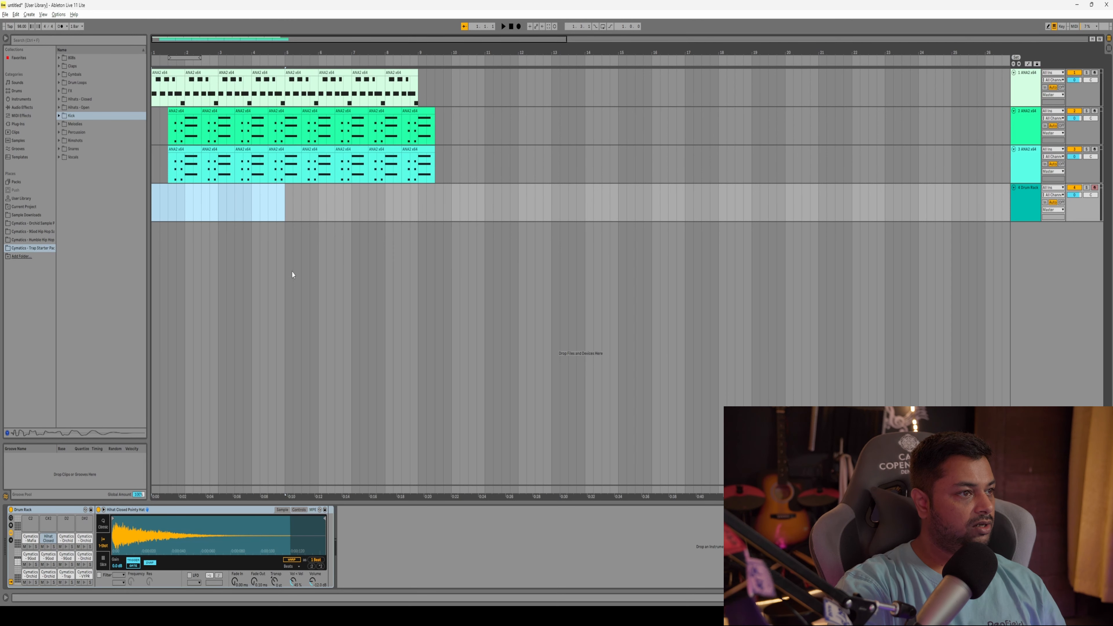
{"action": "key", "text": "ctrl+shift+m"}
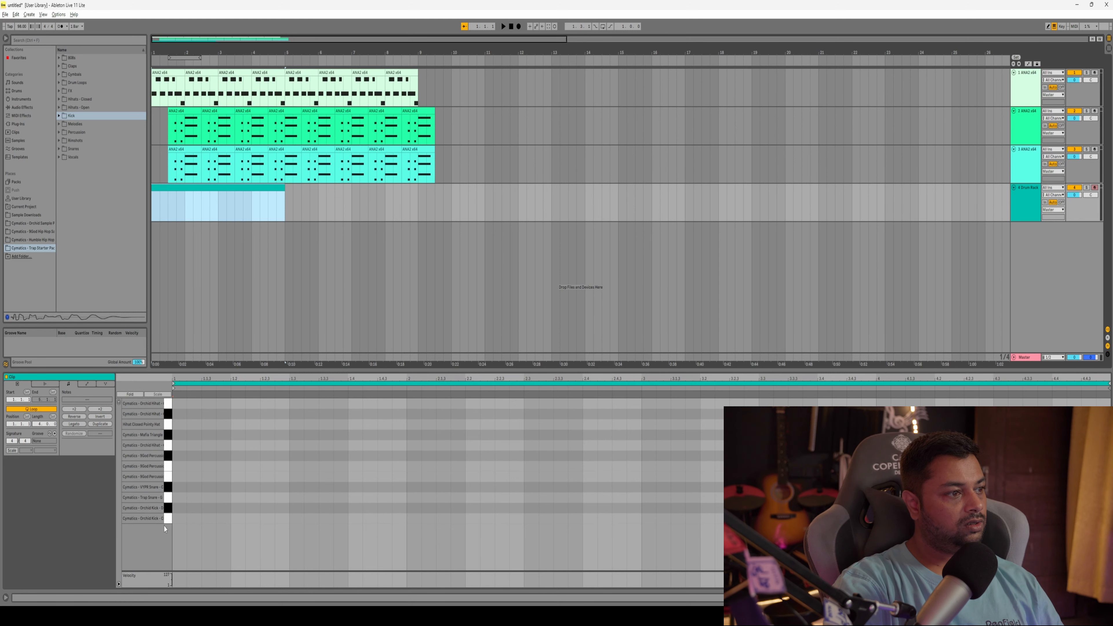
{"action": "left_click", "coordinate": [170, 519]}
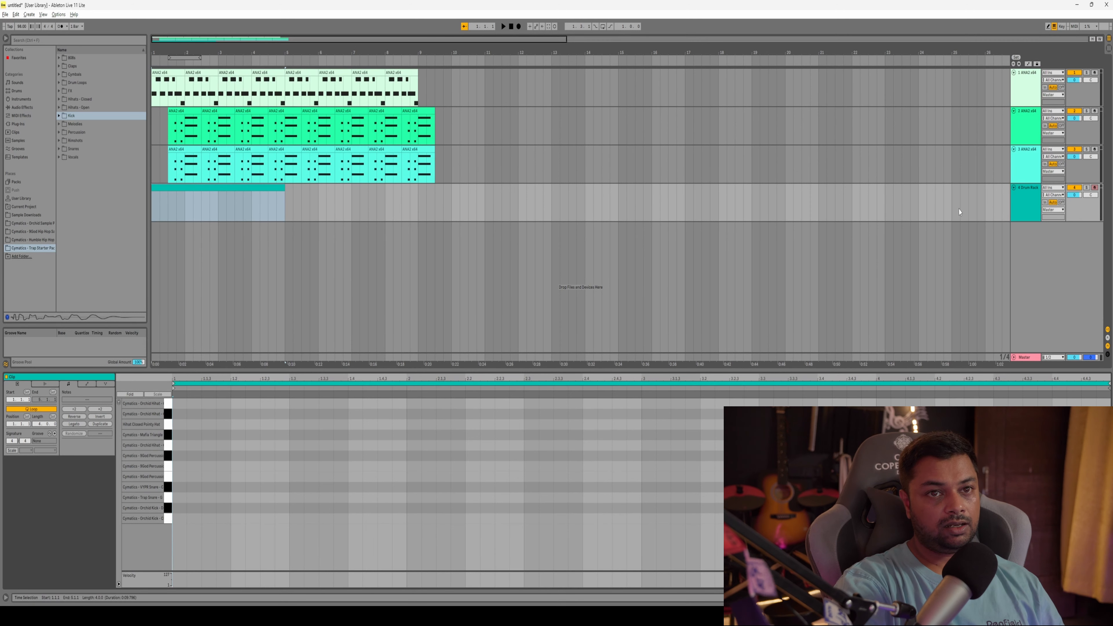
- Arm the Drum Rack track, turn on note preview for the clip and audition several of its drum sounds
{"action": "left_click", "coordinate": [1094, 188]}
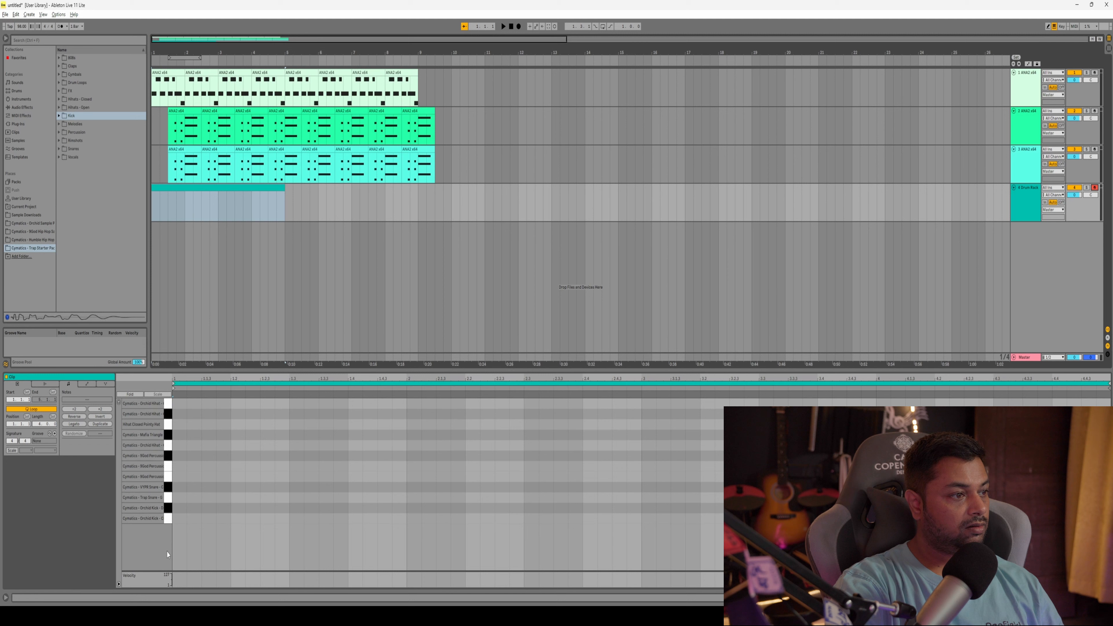
{"action": "left_click", "coordinate": [118, 403]}
{"action": "left_click", "coordinate": [166, 480]}
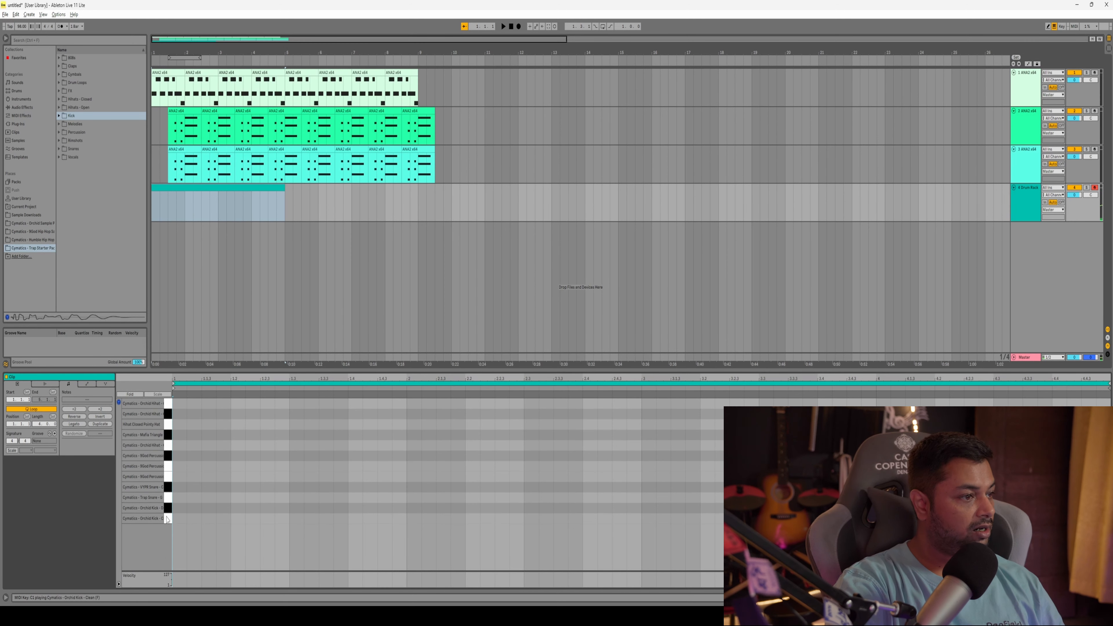
{"action": "left_click", "coordinate": [168, 487]}
{"action": "left_click", "coordinate": [167, 468]}
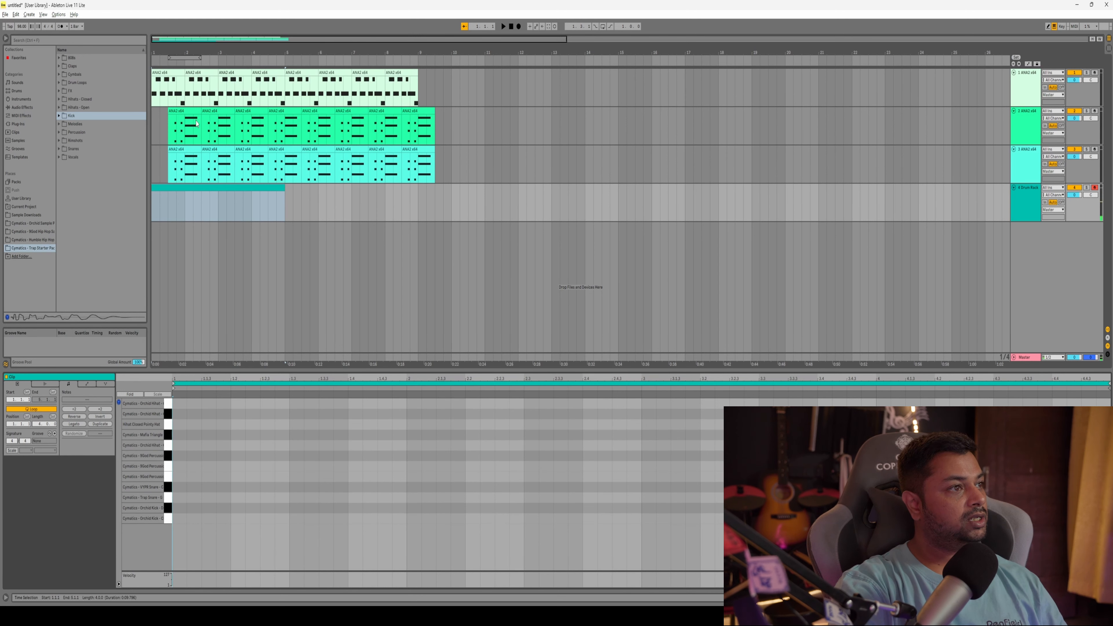
- Stretch the arrangement loop over the first four bars, turn looping on and play the section from the start
{"action": "left_click", "coordinate": [189, 57]}
{"action": "left_click_drag", "start_coordinate": [189, 57], "coordinate": [284, 57]}
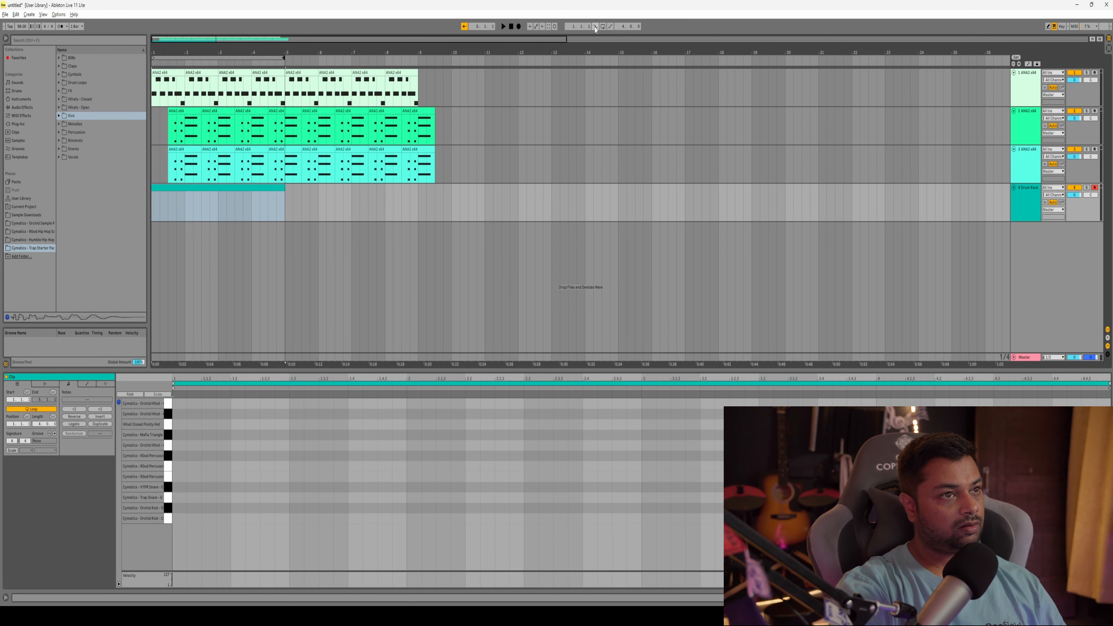
{"action": "left_click", "coordinate": [603, 27]}
{"action": "left_click", "coordinate": [503, 27]}
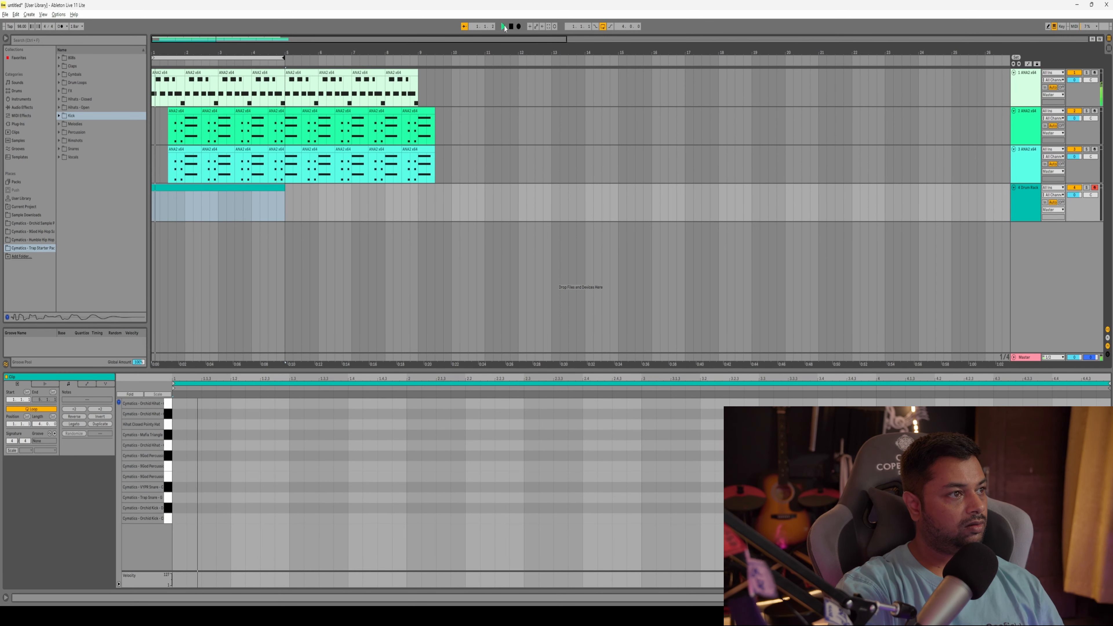
{"action": "key", "text": "space"}
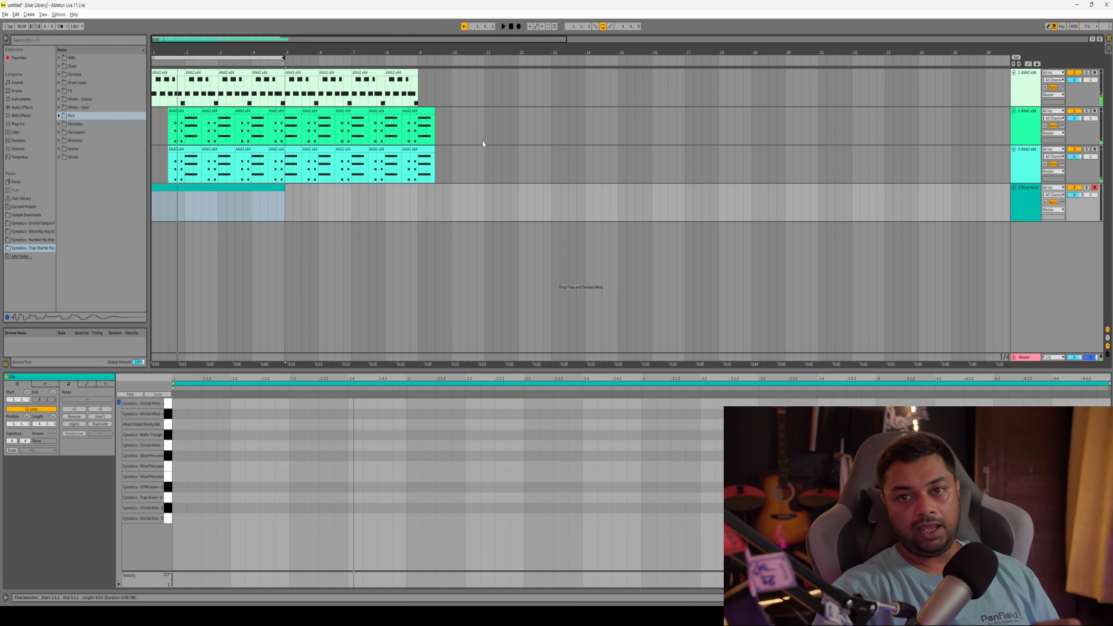
{"action": "left_click", "coordinate": [184, 406]}
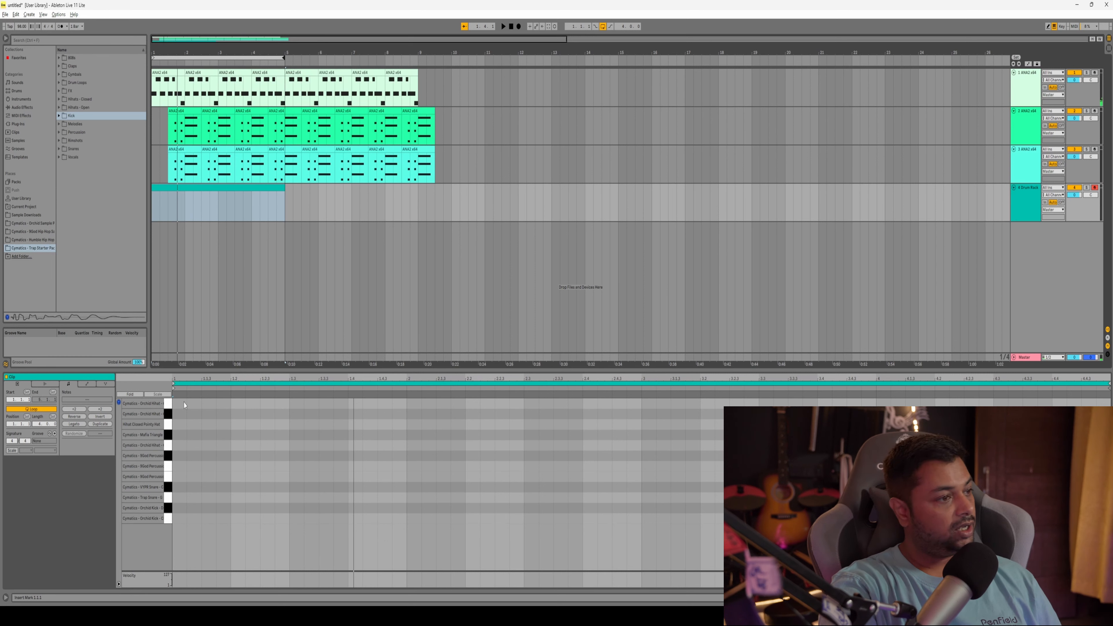
{"action": "key", "text": "space"}
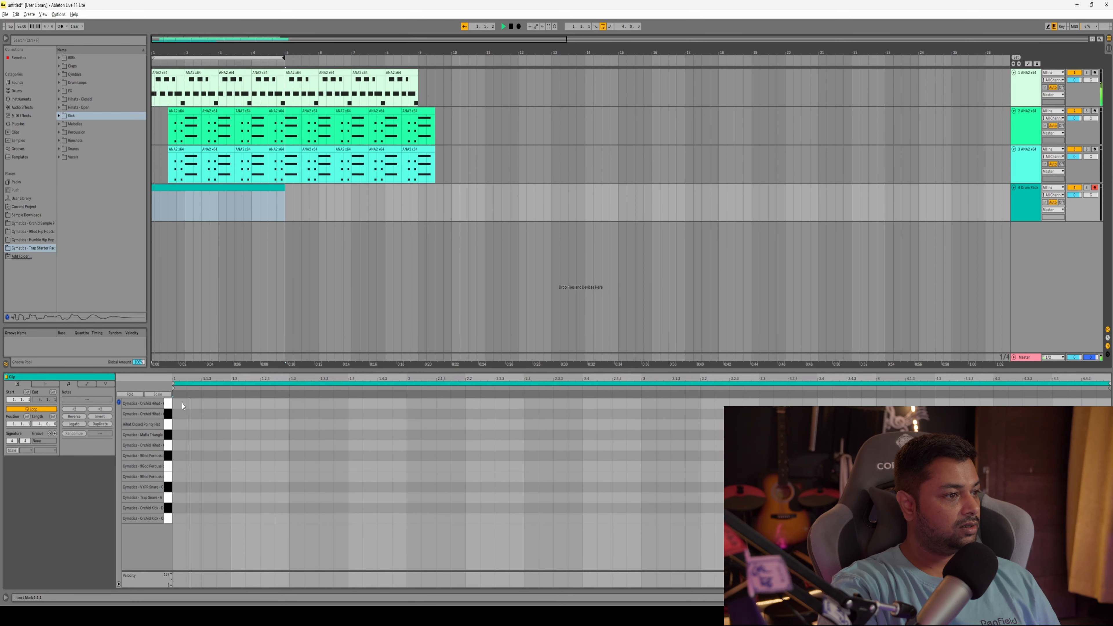
{"action": "key", "text": "space"}
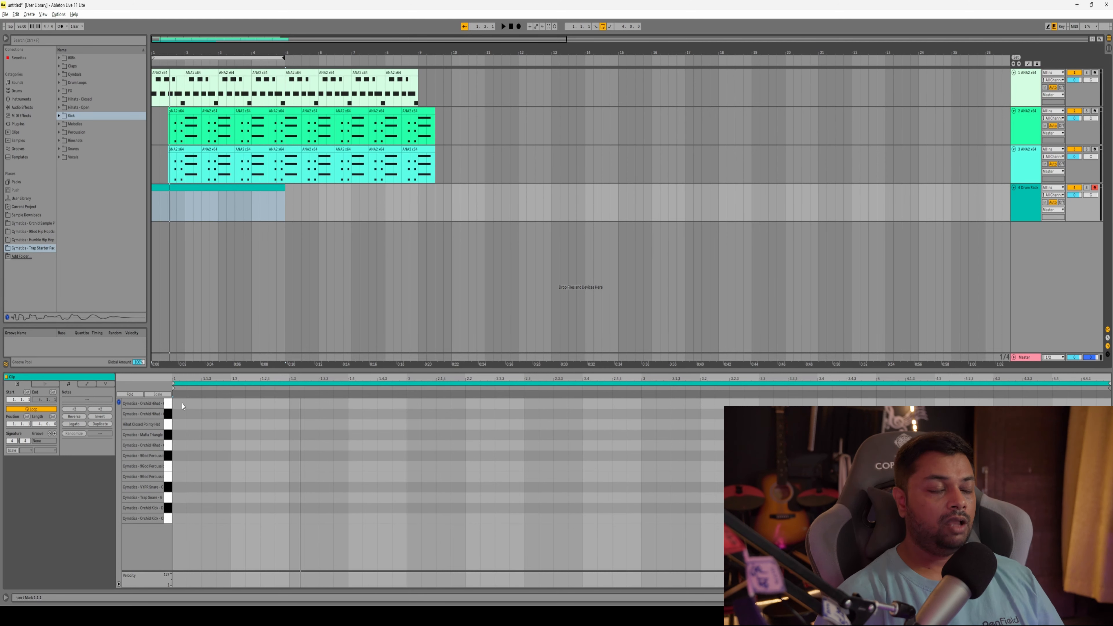
- Place stacked notes in the two lowest drum rows at 1.1.1 and 1.2.3, listening to the pattern during playback
{"action": "left_click", "coordinate": [180, 509]}
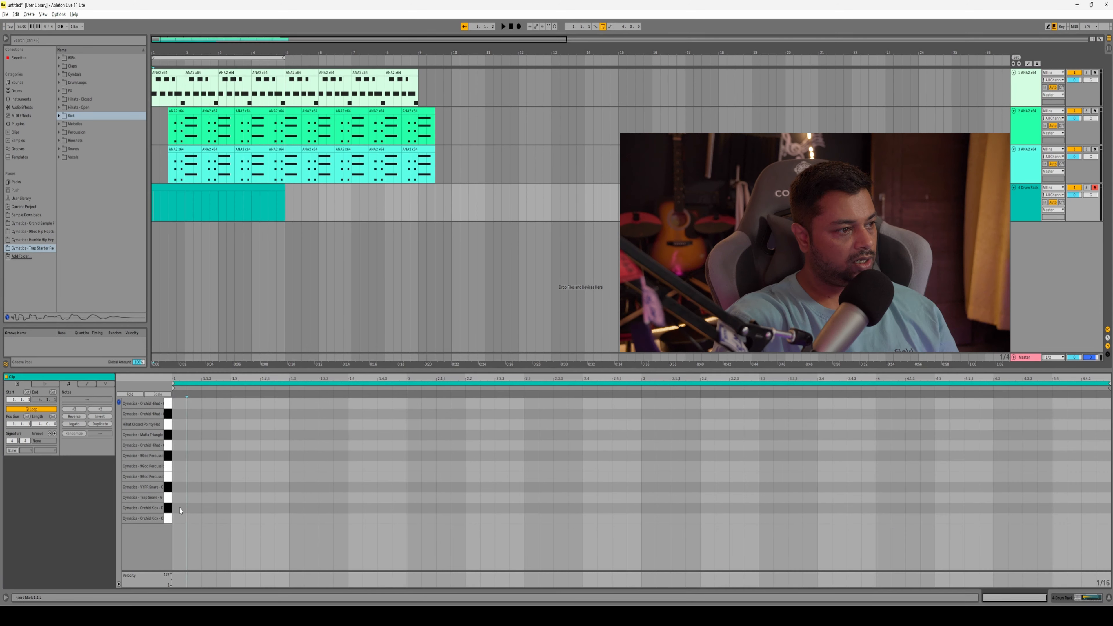
{"action": "double_click", "coordinate": [179, 509]}
{"action": "double_click", "coordinate": [179, 519]}
{"action": "key", "text": "space"}
{"action": "key", "text": "space"}
{"action": "double_click", "coordinate": [267, 509]}
{"action": "double_click", "coordinate": [267, 519]}
{"action": "key", "text": "space"}
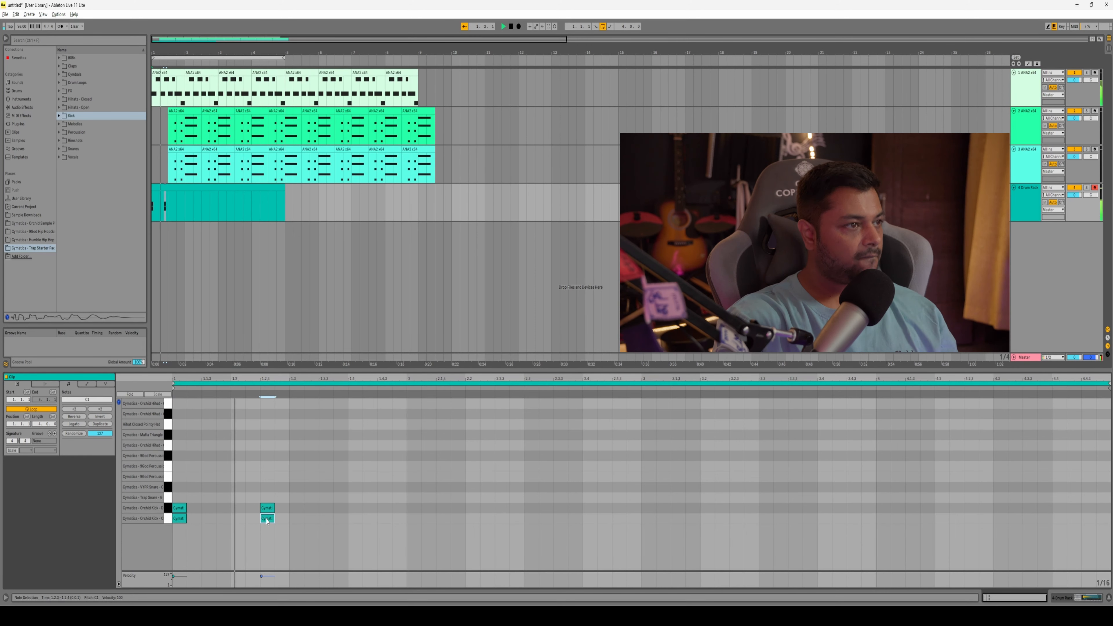
- Try a stacked note pair in the two lowest drum rows on beat 1.4 and play it back
{"action": "double_click", "coordinate": [355, 508]}
{"action": "double_click", "coordinate": [354, 518]}
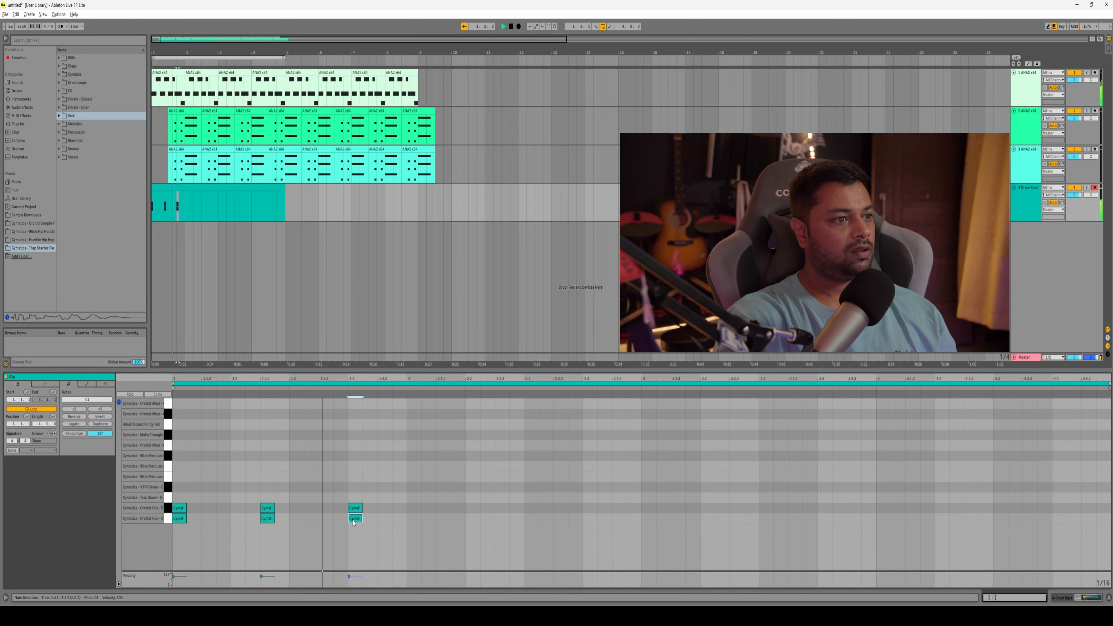
{"action": "key", "text": "space"}
{"action": "double_click", "coordinate": [354, 509]}
{"action": "double_click", "coordinate": [356, 518]}
{"action": "double_click", "coordinate": [355, 508]}
{"action": "double_click", "coordinate": [355, 519]}
{"action": "key", "text": "space"}
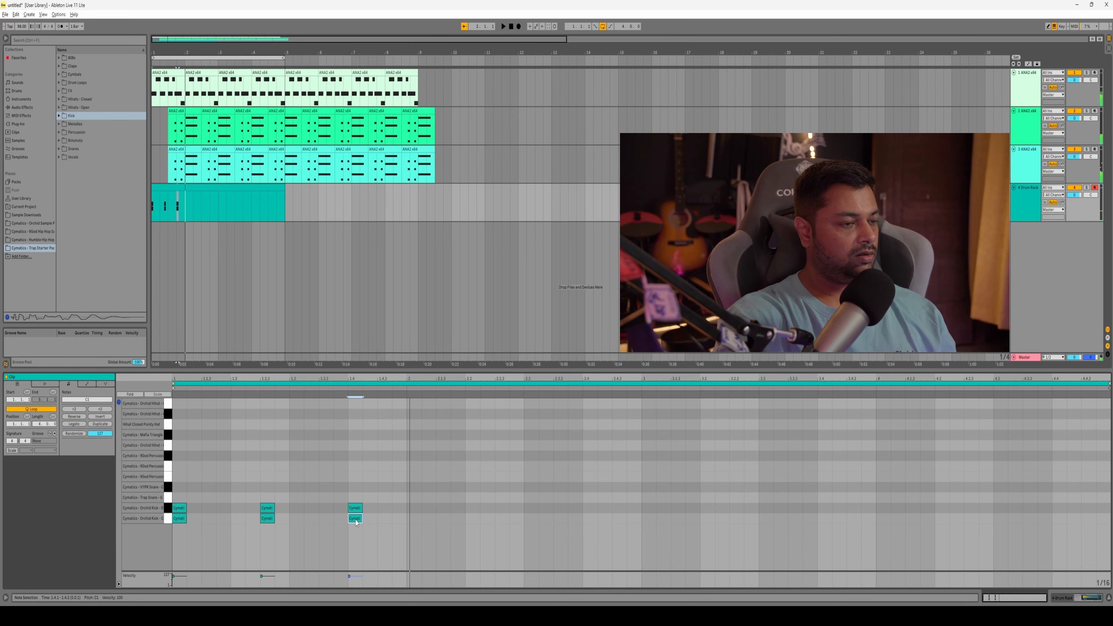
- Try a stacked note pair in the second bar at 2.2.4, shift it to beat 2.2 and play the loop
{"action": "double_click", "coordinate": [516, 508]}
{"action": "double_click", "coordinate": [516, 518]}
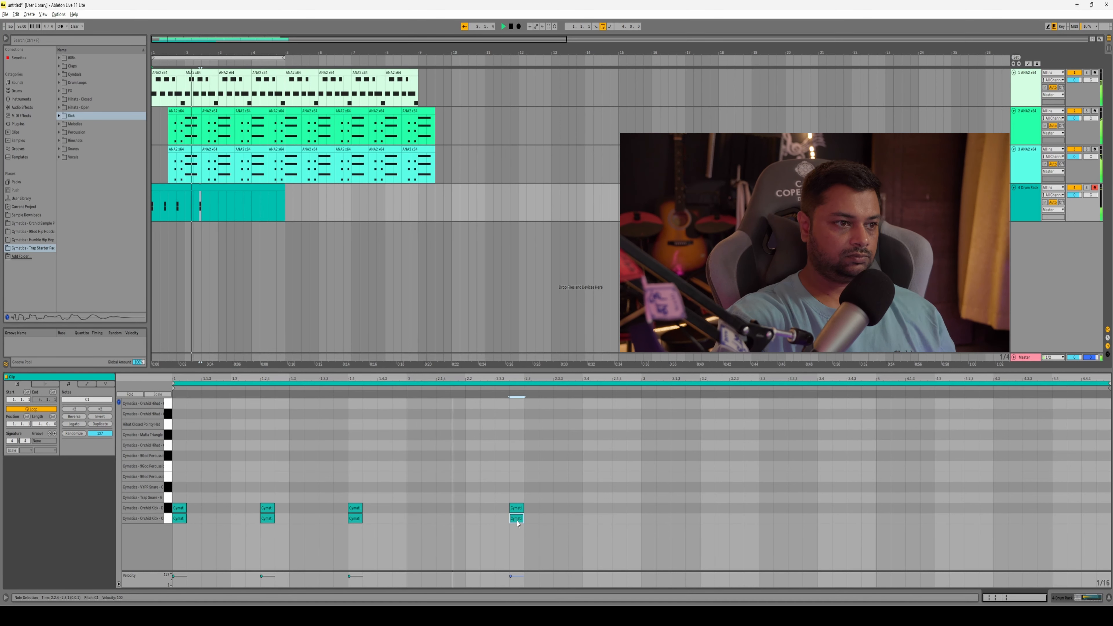
{"action": "left_click_drag", "start_coordinate": [516, 508], "coordinate": [472, 518]}
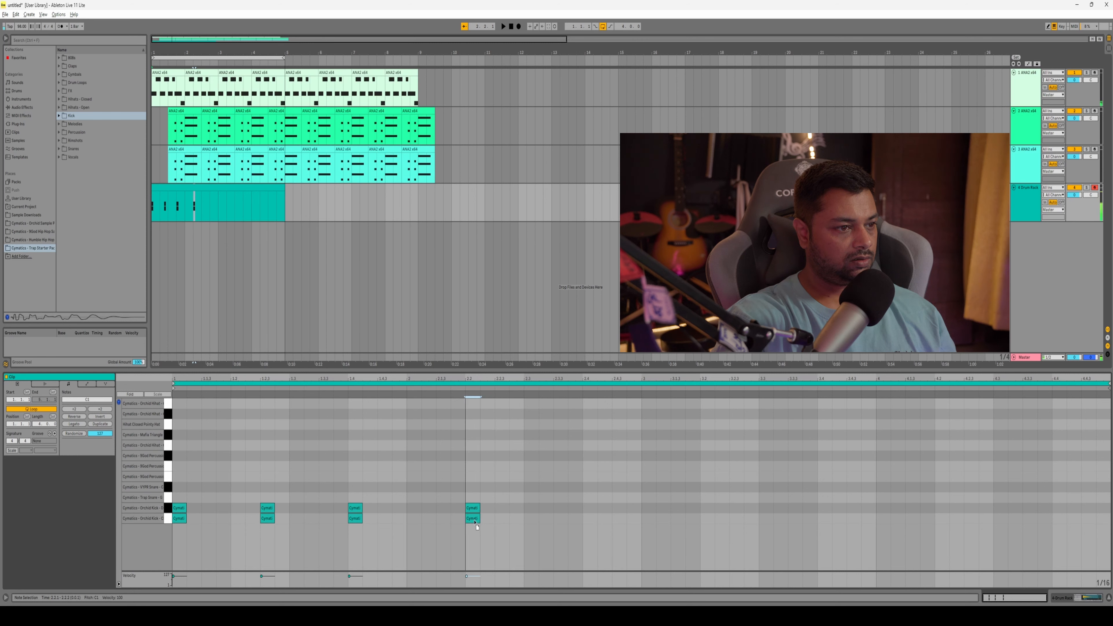
{"action": "key", "text": "space"}
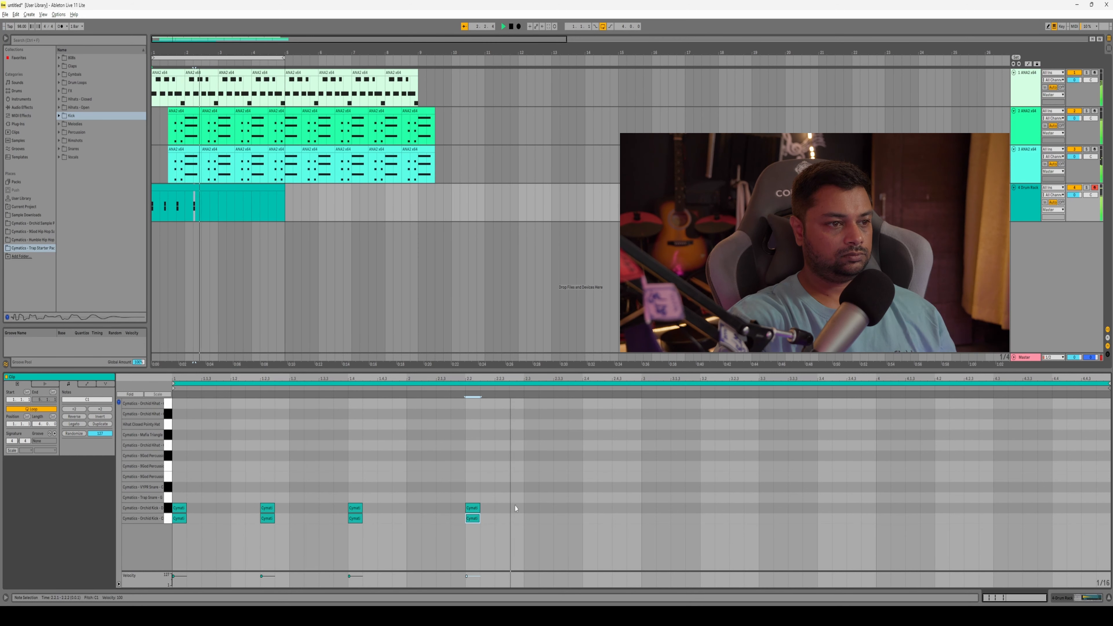
{"action": "key", "text": "space"}
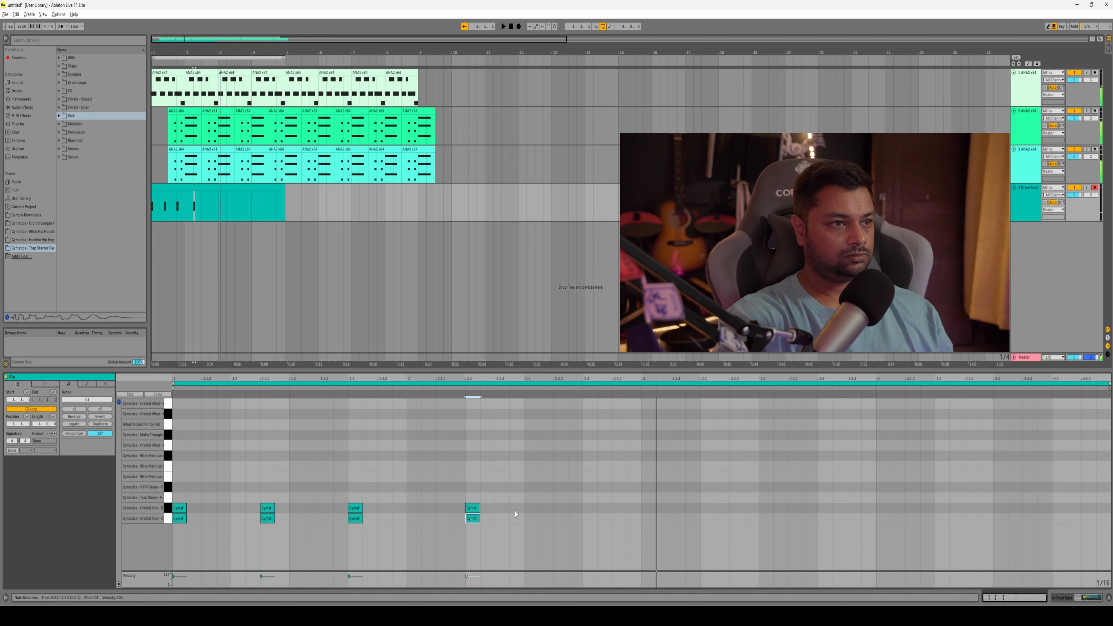
{"action": "key", "text": "space"}
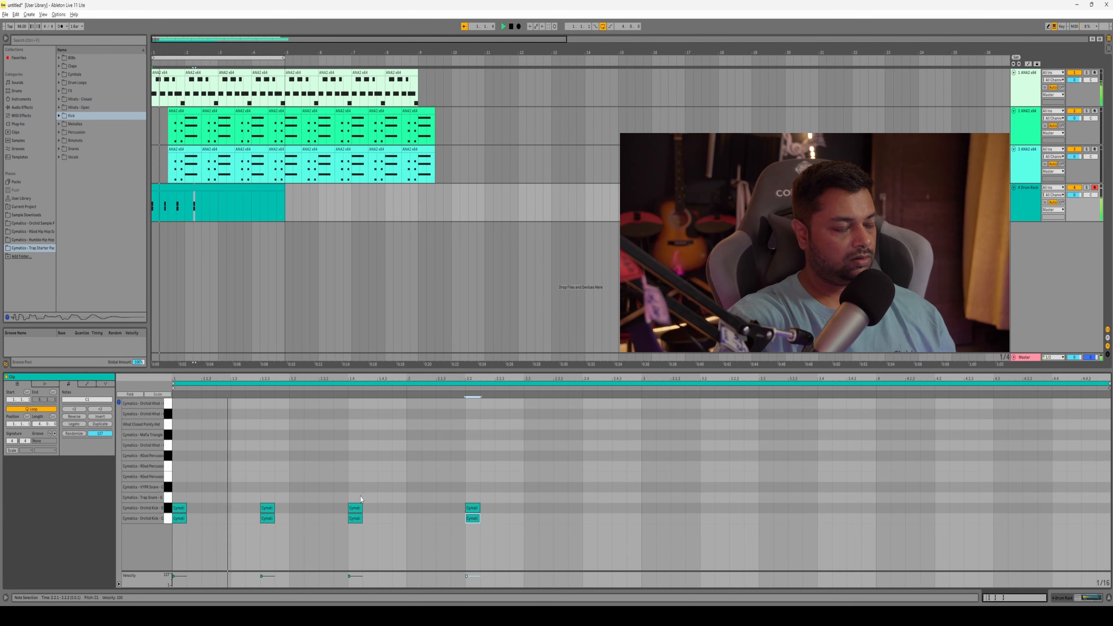
- Move the second bar's note pair to its first beat, play it, and add another stacked pair on beat 2.3
{"action": "key", "text": "space"}
{"action": "left_click_drag", "start_coordinate": [475, 508], "coordinate": [413, 518]}
{"action": "left_click", "coordinate": [470, 518]}
{"action": "key", "text": "space"}
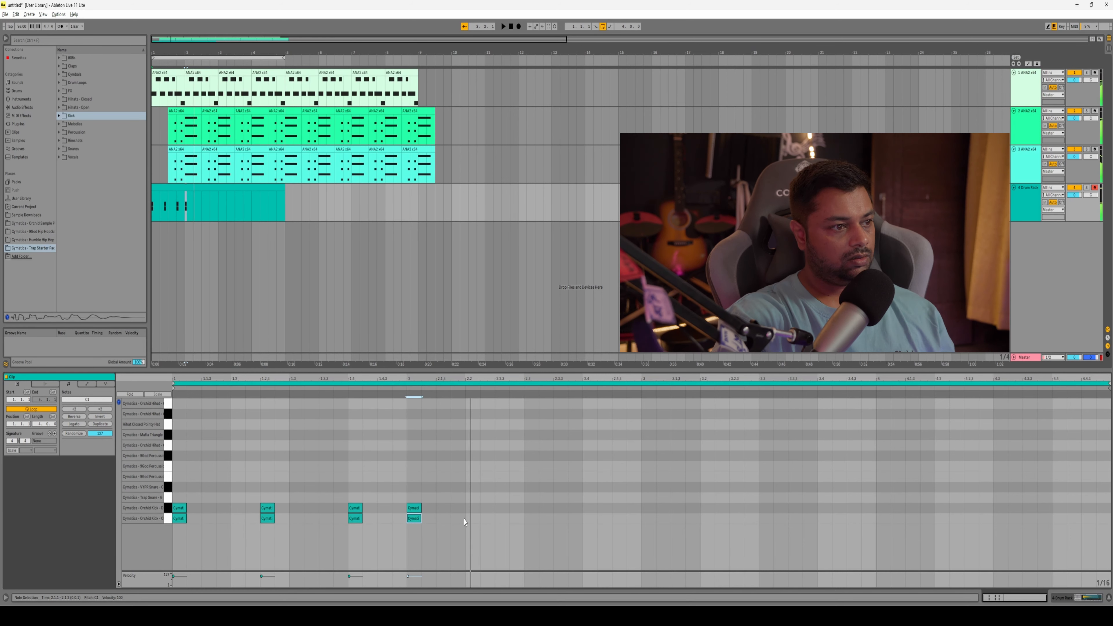
{"action": "double_click", "coordinate": [531, 509]}
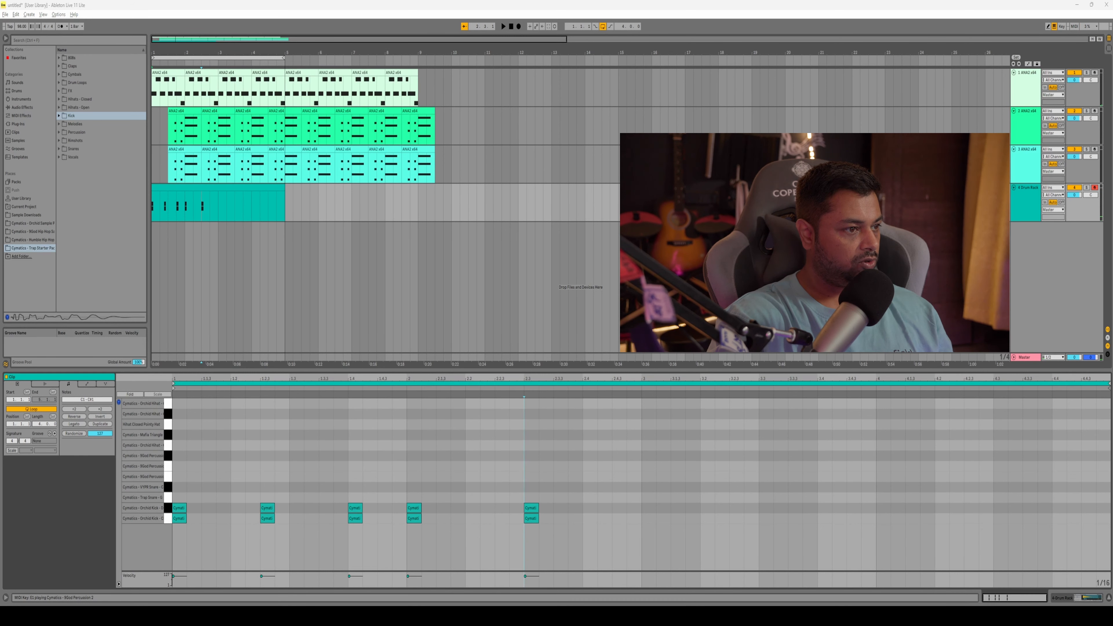
- Place a percussion note on beat 1.3, move it to the Trap Snare row and listen to the pattern
{"action": "double_click", "coordinate": [296, 476]}
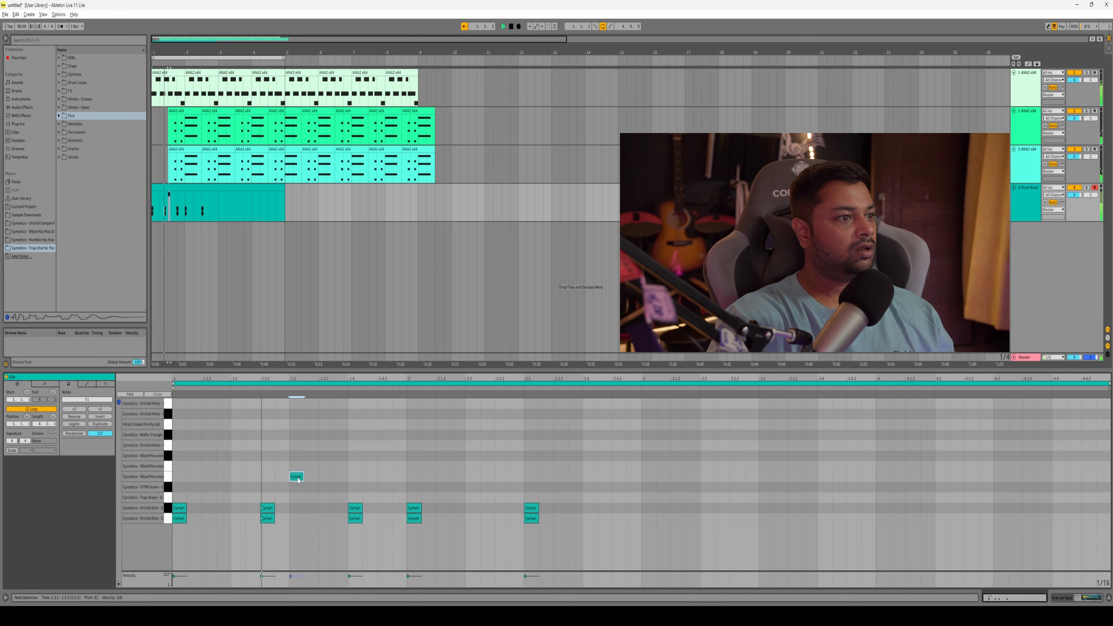
{"action": "key", "text": "alt+Tab"}
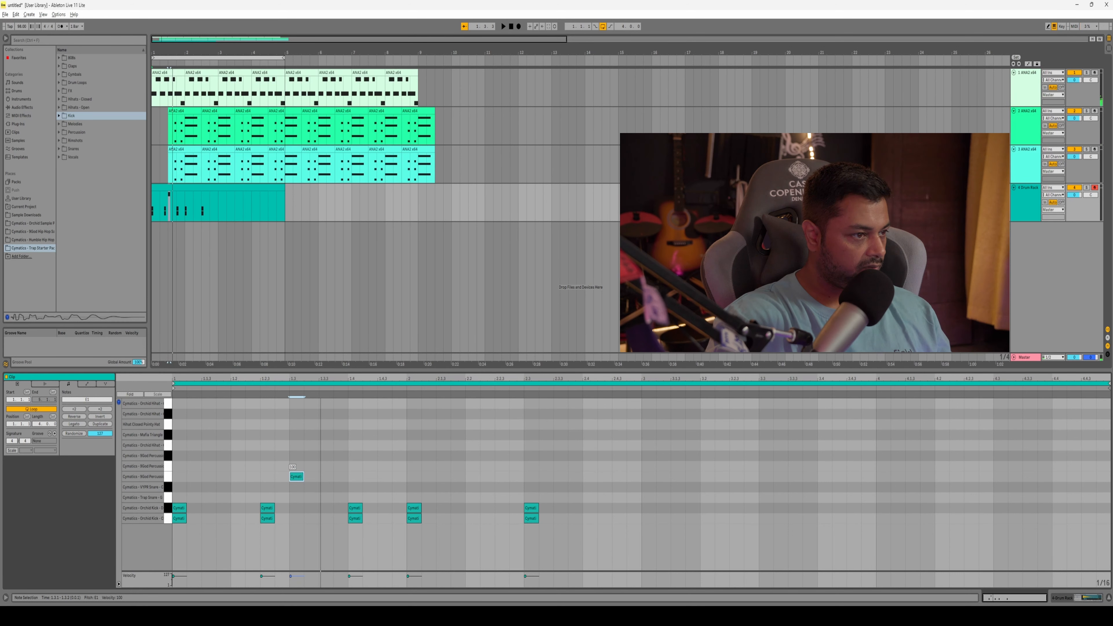
{"action": "double_click", "coordinate": [297, 478]}
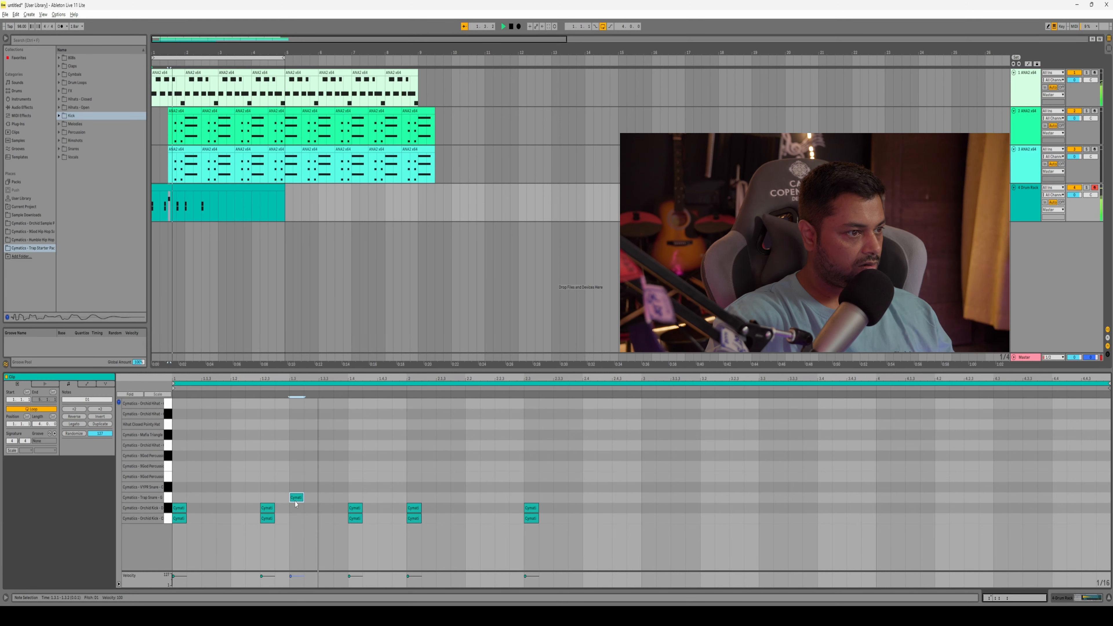
{"action": "key", "text": "space"}
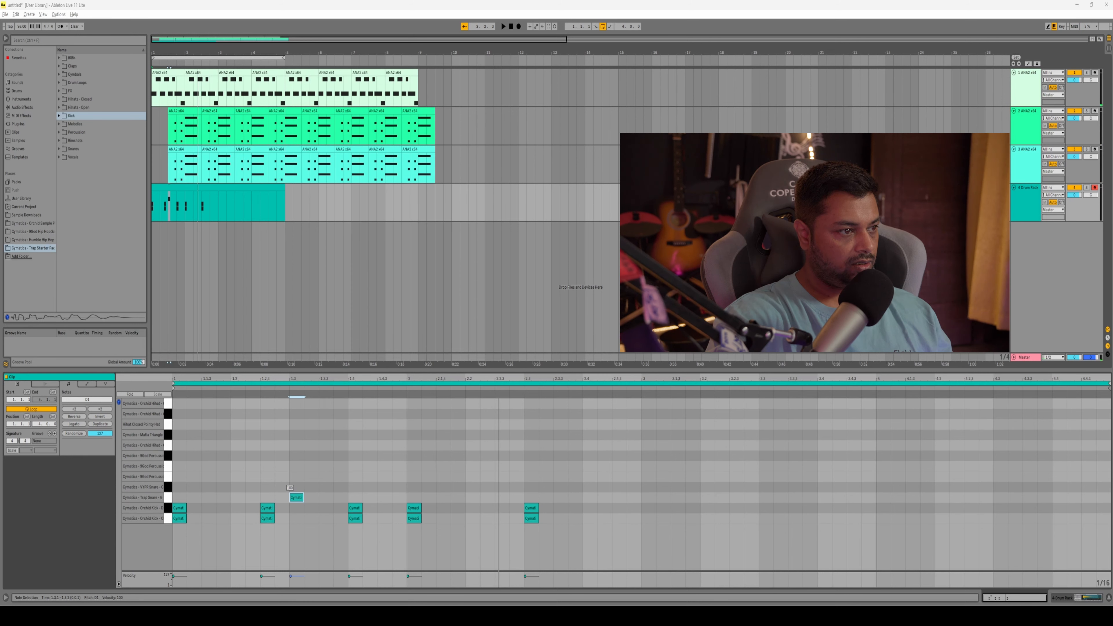
{"action": "key", "text": "space"}
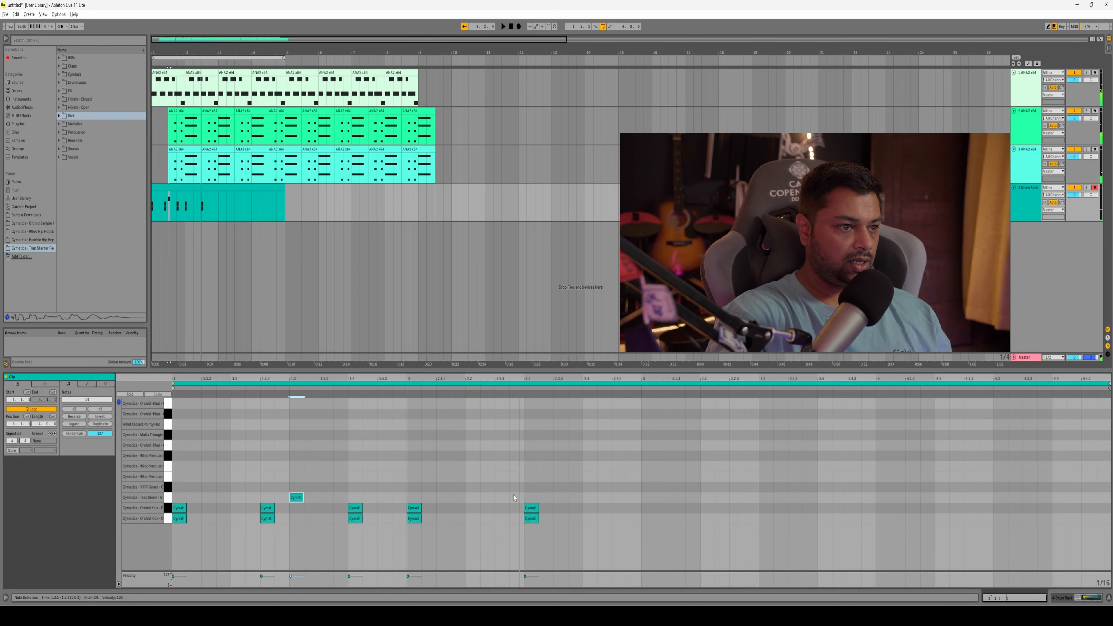
- Add a Trap Snare note on beat 2.3 and shift the stacked kick pair there one sixteenth earlier, checking by playback
{"action": "left_click", "coordinate": [529, 500]}
{"action": "key", "text": "space"}
{"action": "key", "text": "space"}
{"action": "left_click_drag", "start_coordinate": [531, 508], "coordinate": [517, 518]}
{"action": "key", "text": "space"}
- Delete the stacked note pairs on beats 1.4 and 2.1 from the two lowest drum rows
{"action": "left_click_drag", "start_coordinate": [335, 505], "coordinate": [439, 524]}
{"action": "key", "text": "Delete"}
{"action": "key", "text": "space"}
- Add stacked note pairs in the two lowest drum rows at 2.2.3, 2.4.1, 2.4.3, 2.4.4 and 3.1.1
{"action": "double_click", "coordinate": [501, 507]}
{"action": "double_click", "coordinate": [501, 518]}
{"action": "double_click", "coordinate": [590, 508]}
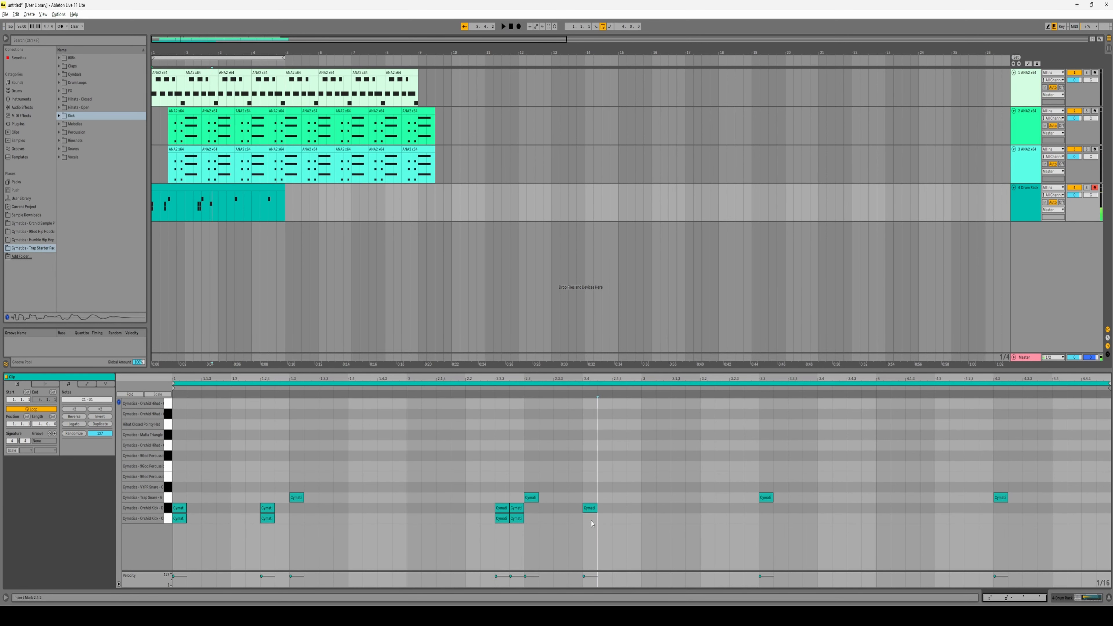
{"action": "double_click", "coordinate": [634, 518]}
{"action": "double_click", "coordinate": [634, 508]}
{"action": "double_click", "coordinate": [648, 508]}
{"action": "double_click", "coordinate": [648, 518]}
- Add stacked note pairs at 3.2.3, 4.2.3, 4.2.4, 4.4.1, 4.4.3 and 4.4.4, and play the finished kick pattern
{"action": "double_click", "coordinate": [737, 508]}
{"action": "double_click", "coordinate": [736, 518]}
{"action": "double_click", "coordinate": [971, 508]}
{"action": "double_click", "coordinate": [971, 518]}
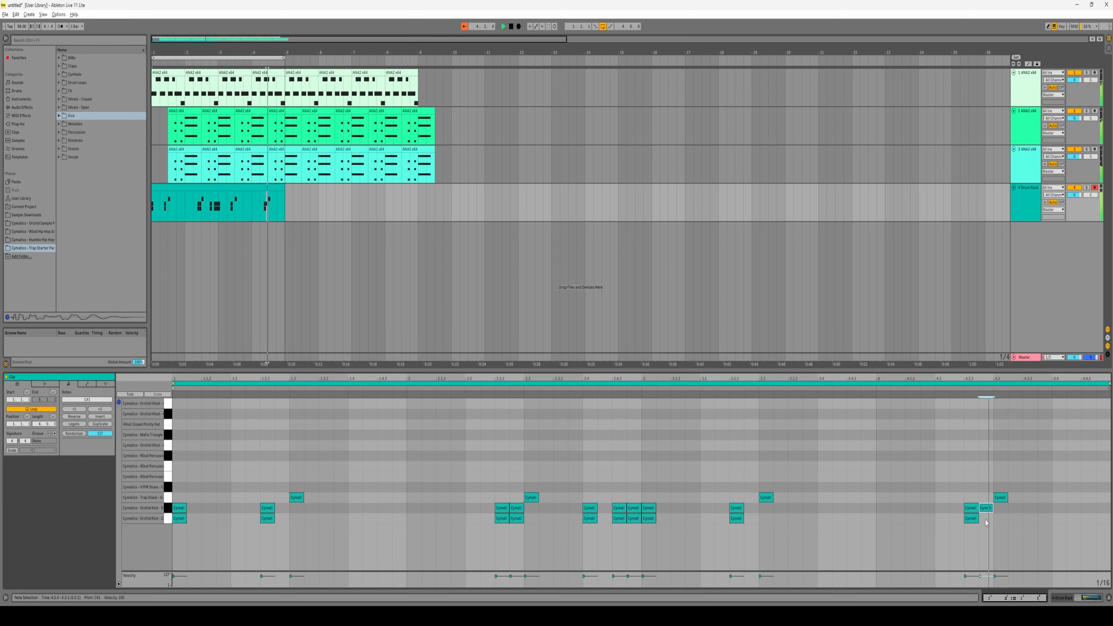
{"action": "double_click", "coordinate": [1102, 507]}
{"action": "key", "text": "space"}
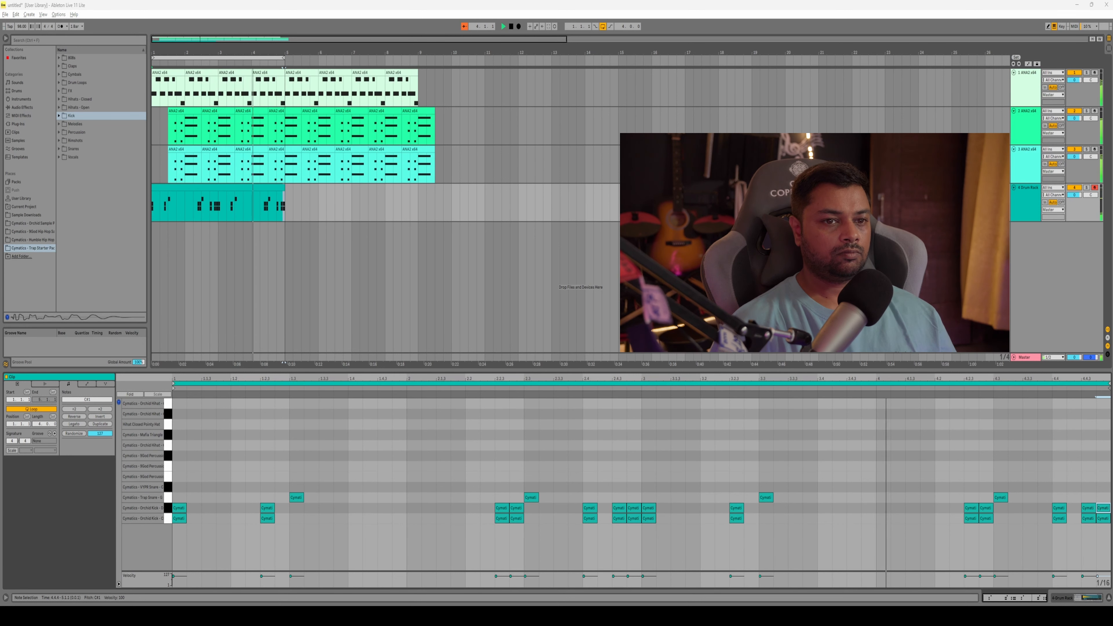
{"action": "key", "text": "space"}
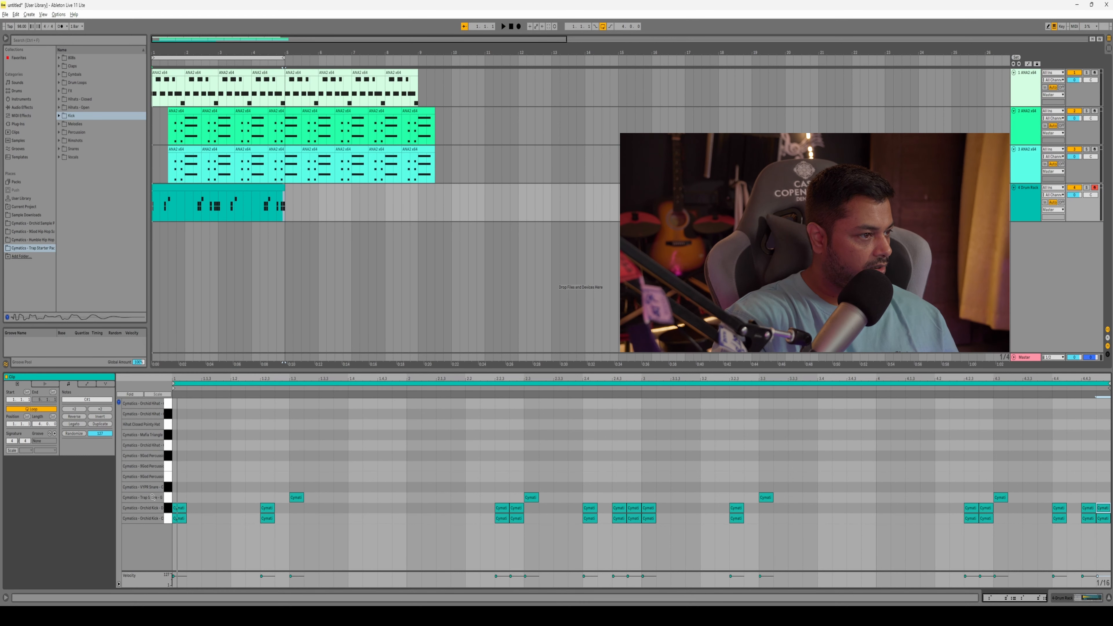
- Audition a percussion sound, then add short notes at 1.2.1 and 1.1.3 on two percussion rows while playing the loop
{"action": "left_click", "coordinate": [165, 476]}
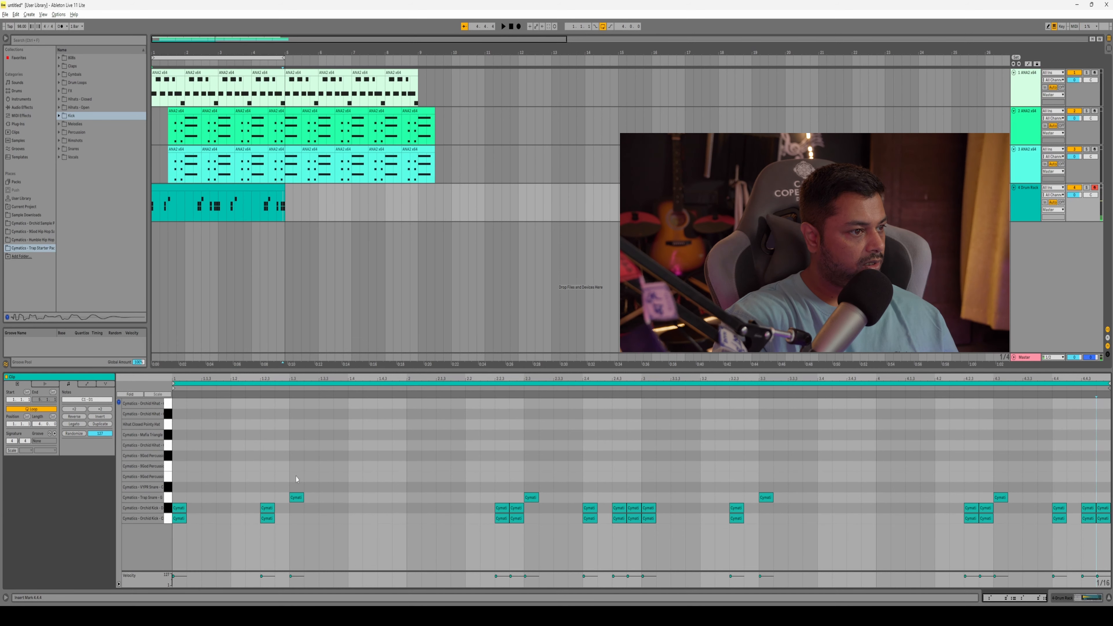
{"action": "key", "text": "space"}
{"action": "double_click", "coordinate": [234, 476]}
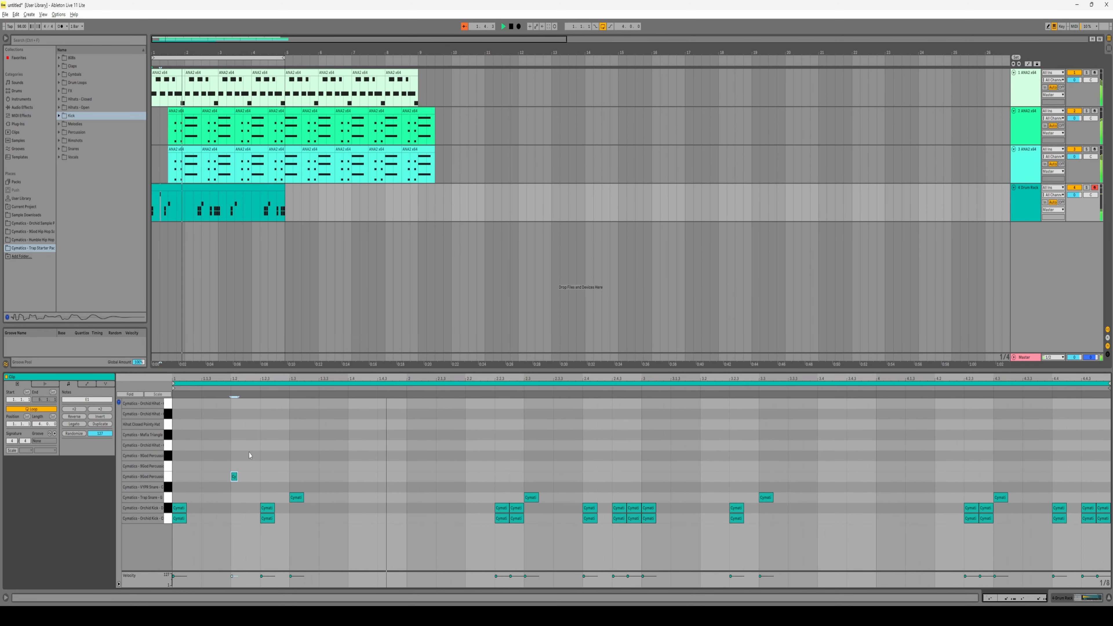
{"action": "key", "text": "space"}
{"action": "double_click", "coordinate": [204, 465]}
{"action": "key", "text": "space"}
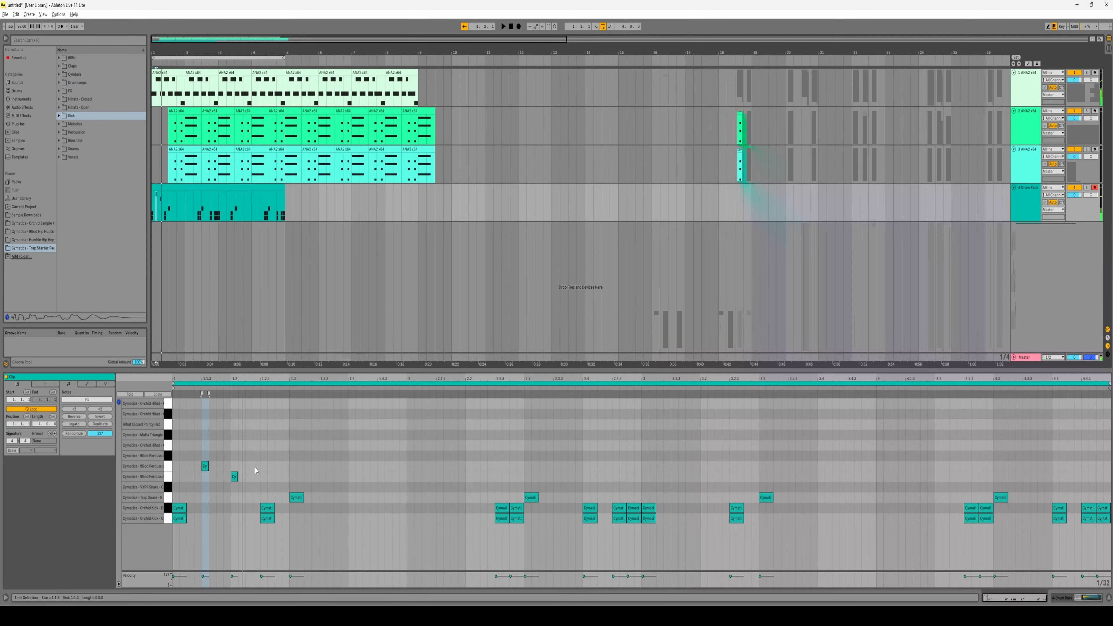
- Complete the three-note percussion figure with a note at 1.2.2 and repeat it in bars 2, 3 and 4 from the third sixteenth
{"action": "double_click", "coordinate": [248, 466]}
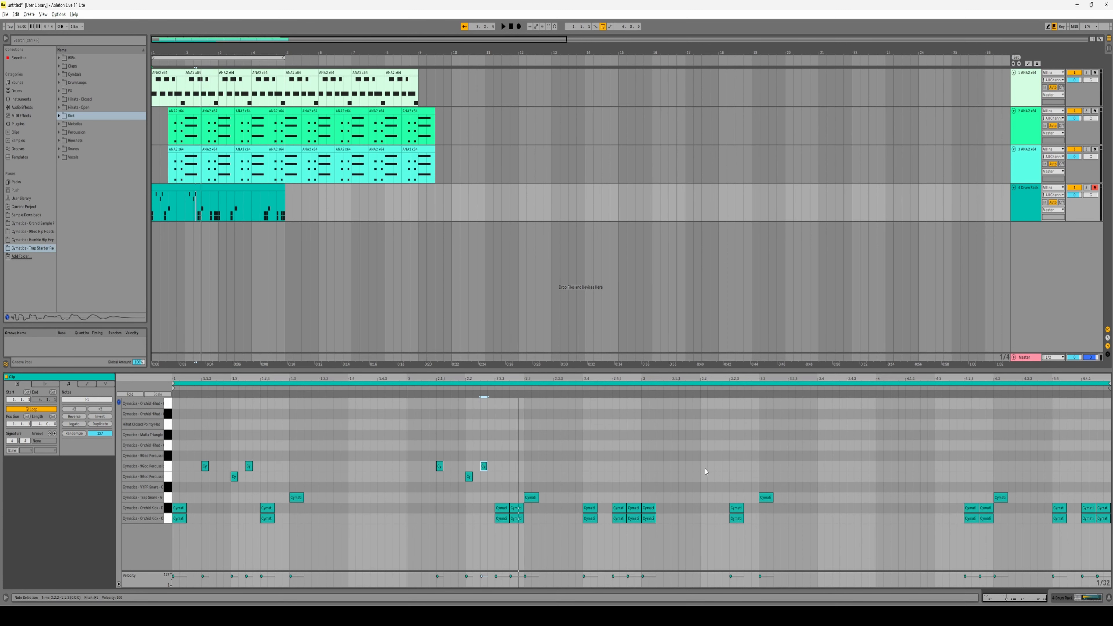
{"action": "double_click", "coordinate": [674, 466]}
{"action": "double_click", "coordinate": [704, 477]}
{"action": "double_click", "coordinate": [718, 467]}
{"action": "key", "text": "space"}
{"action": "key", "text": "space"}
{"action": "double_click", "coordinate": [909, 466]}
{"action": "double_click", "coordinate": [938, 476]}
{"action": "double_click", "coordinate": [953, 466]}
{"action": "key", "text": "space"}
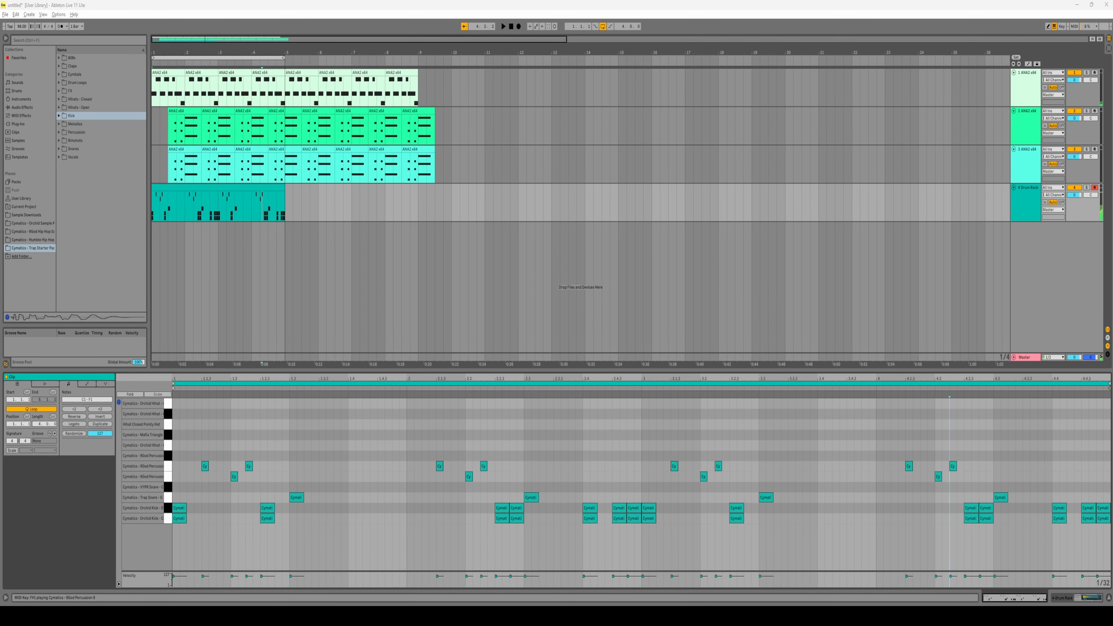
- Add percussion notes at 1.3.3, 2.3.4, 3.3.3 and 4.3.4 in the row directly above the existing two-row percussion figure
{"action": "double_click", "coordinate": [325, 455]}
{"action": "double_click", "coordinate": [575, 456]}
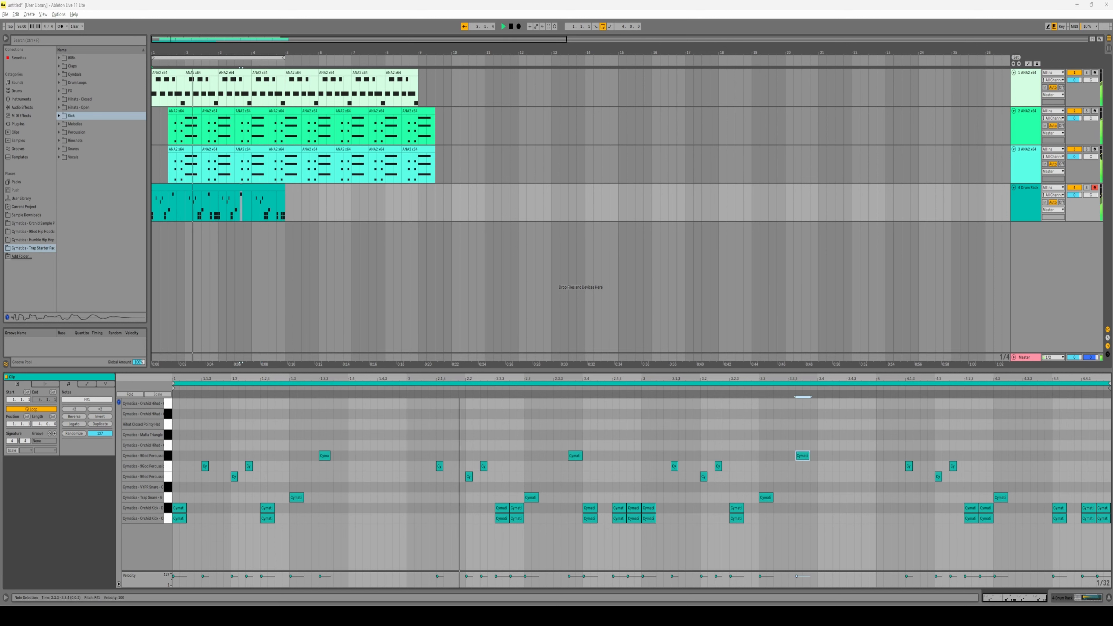
{"action": "double_click", "coordinate": [1045, 455]}
- Add quick four-note runs from 1.2.1 and 3.2.1 in the second-highest row, plus top-row notes at 2.2.3 and 4.2.3
{"action": "double_click", "coordinate": [235, 413]}
{"action": "double_click", "coordinate": [249, 413]}
{"action": "double_click", "coordinate": [256, 413]}
{"action": "double_click", "coordinate": [265, 414]}
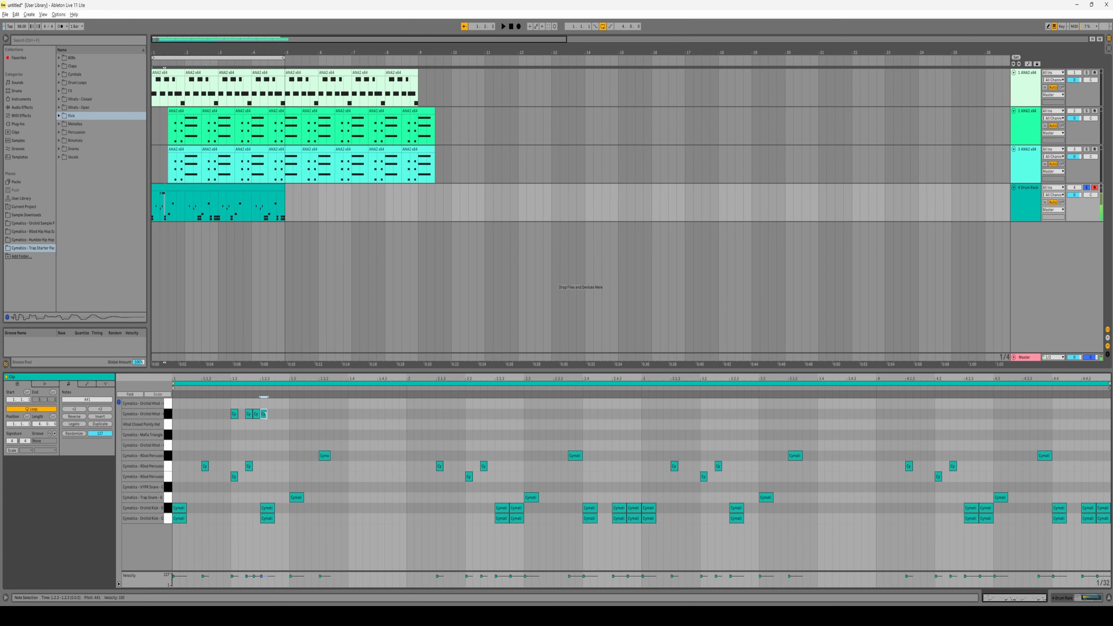
{"action": "double_click", "coordinate": [704, 414]}
{"action": "double_click", "coordinate": [717, 413]}
{"action": "double_click", "coordinate": [725, 414]}
{"action": "double_click", "coordinate": [732, 414]}
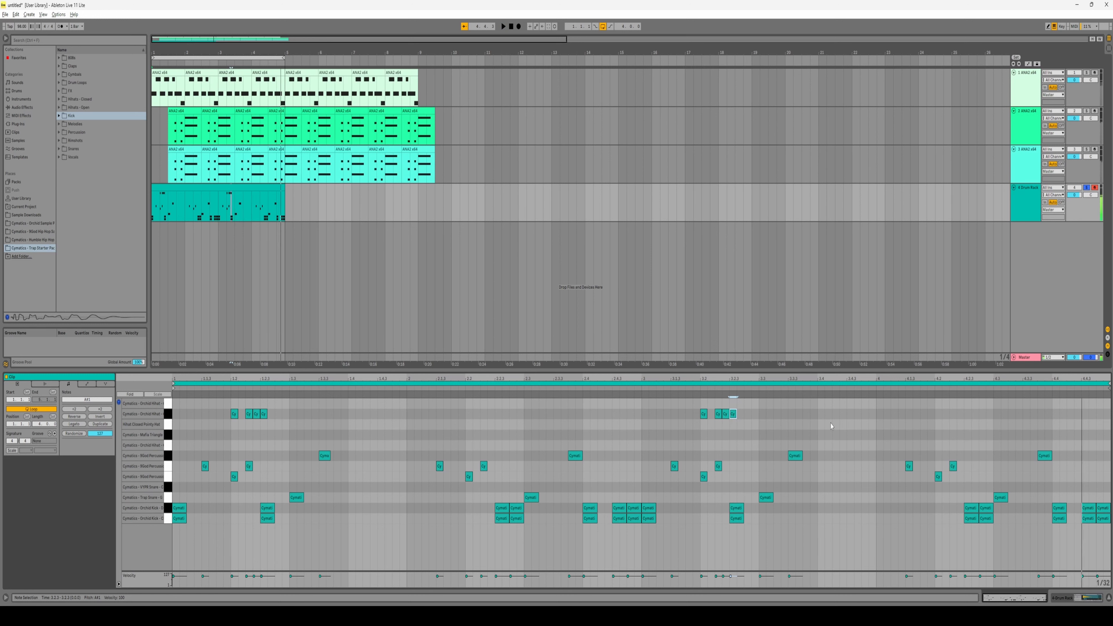
{"action": "key", "text": "space"}
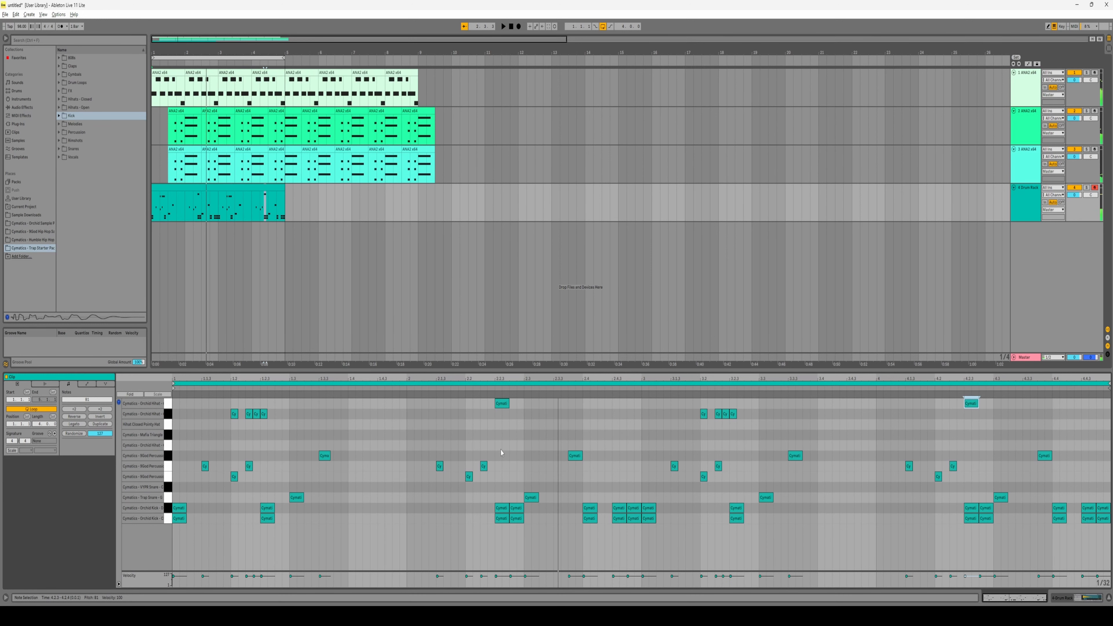
- Audition the drum sounds and add sixteenth notes on the Mafia Triangle row at 1.4.1 and 3.4.1
{"action": "left_click", "coordinate": [168, 427]}
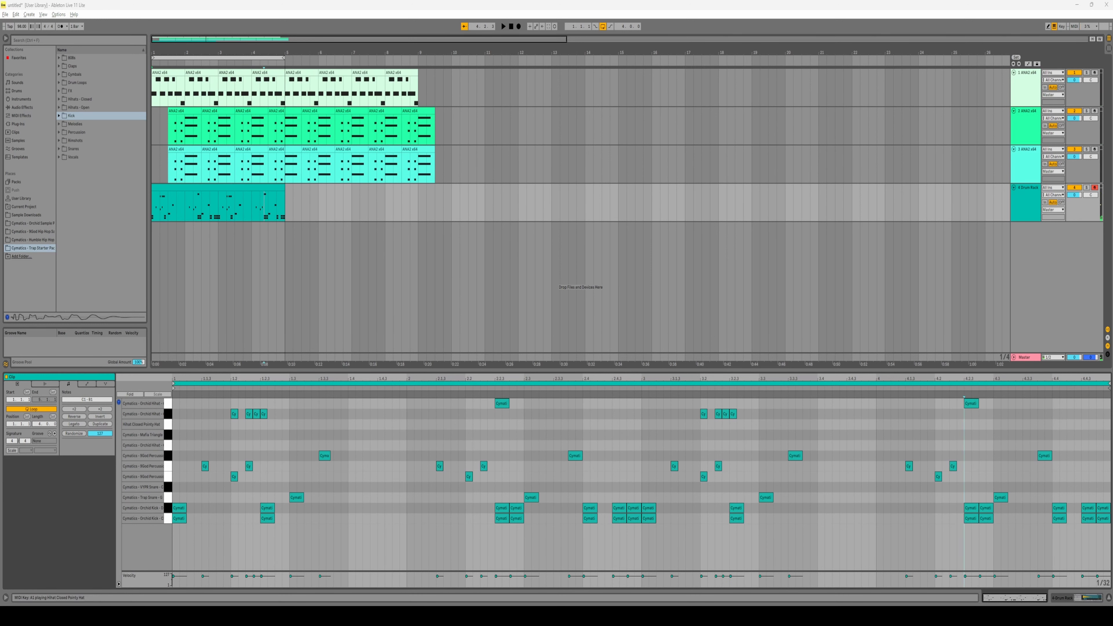
{"action": "left_click", "coordinate": [166, 448]}
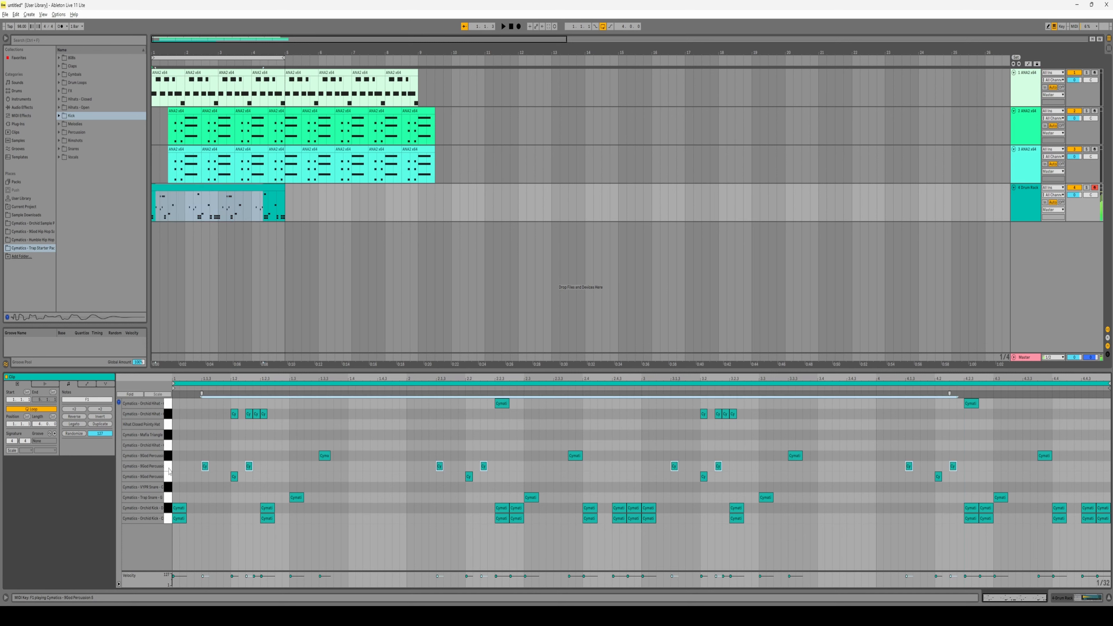
{"action": "left_click", "coordinate": [168, 436]}
{"action": "key", "text": "space"}
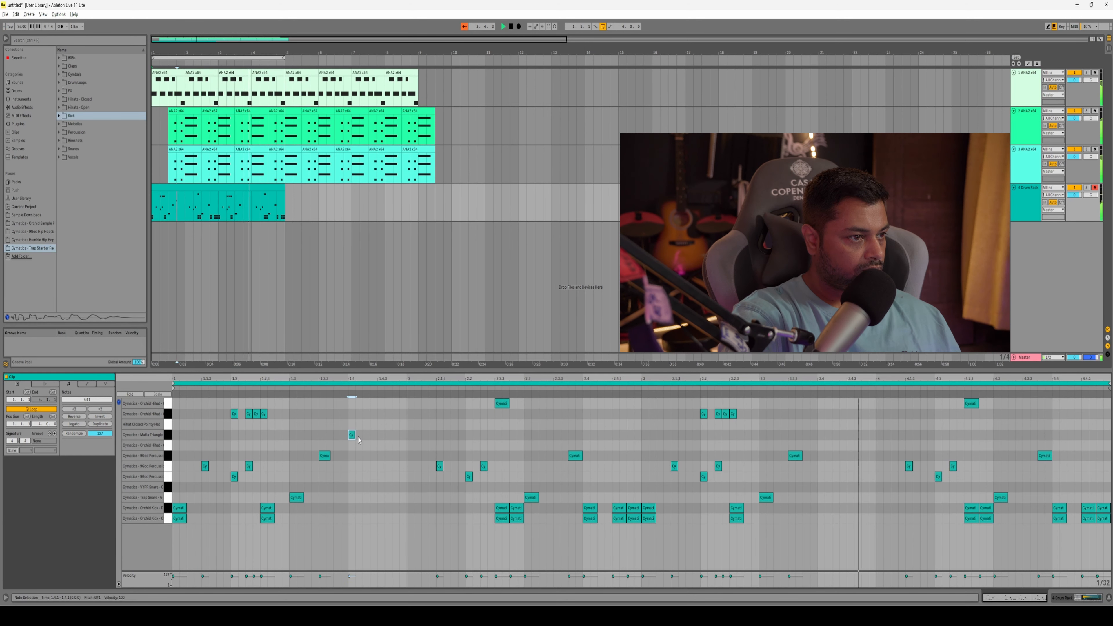
{"action": "double_click", "coordinate": [355, 435]}
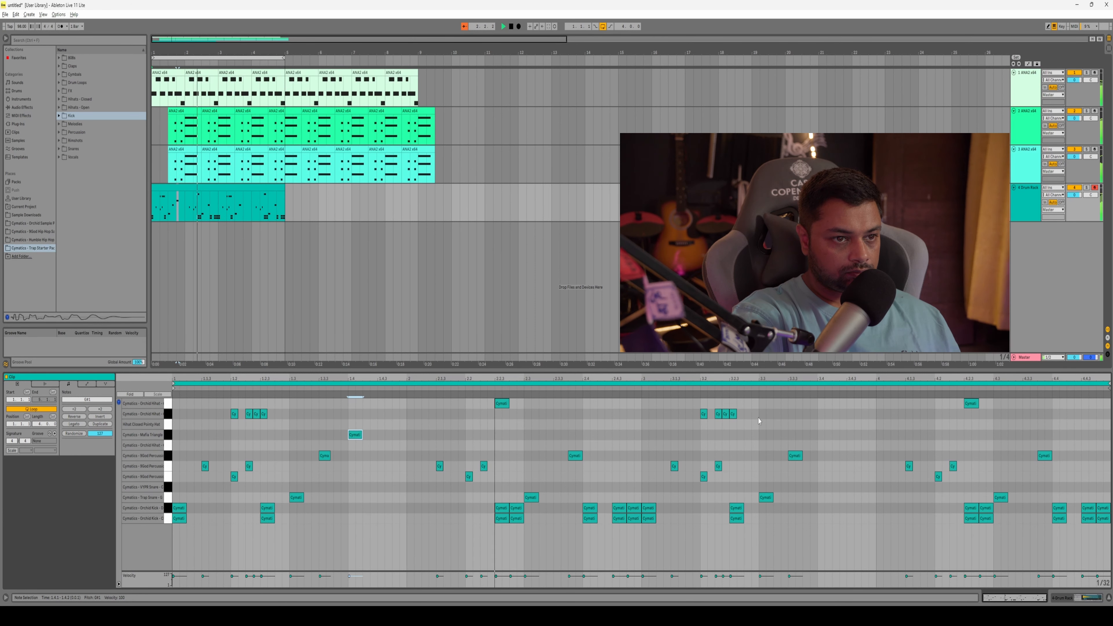
{"action": "double_click", "coordinate": [820, 435]}
{"action": "left_click_drag", "start_coordinate": [823, 438], "coordinate": [831, 435]}
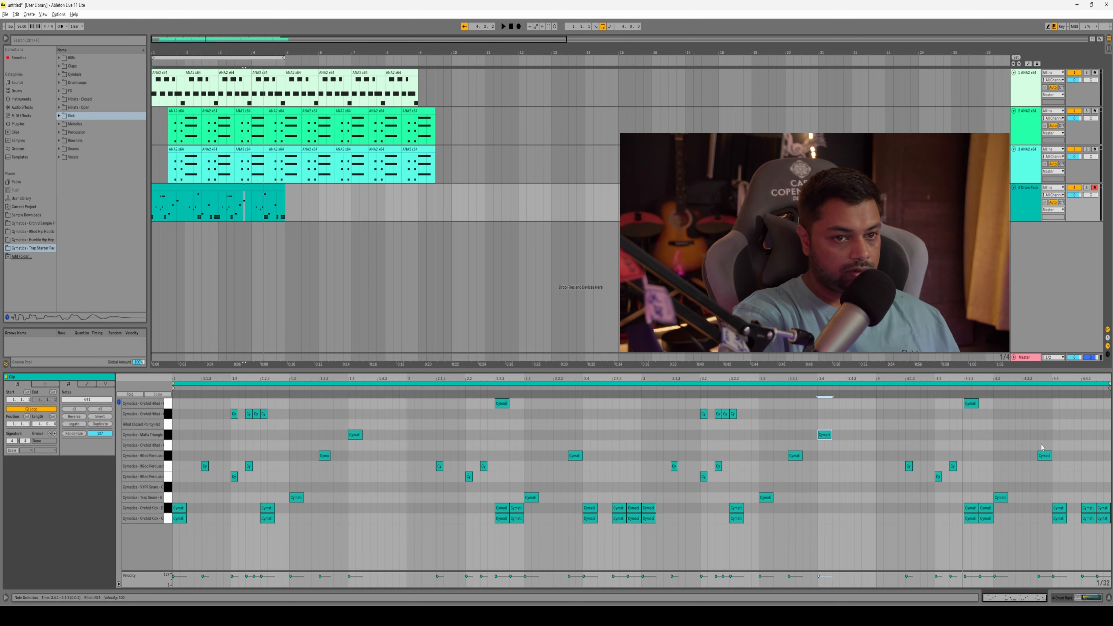
- Add short Mafia Triangle notes at 4.3.1, 4.3.4 and 4.4.3, lower their velocities and play the loop
{"action": "left_click_drag", "start_coordinate": [968, 439], "coordinate": [1104, 434]}
{"action": "left_click", "coordinate": [1099, 440]}
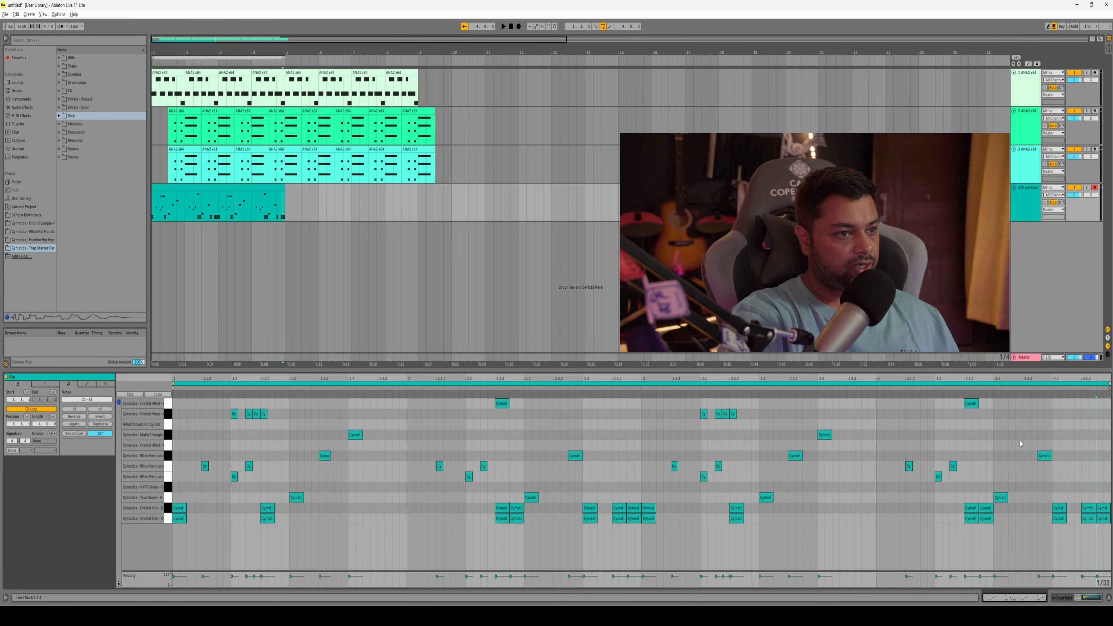
{"action": "key", "text": "space"}
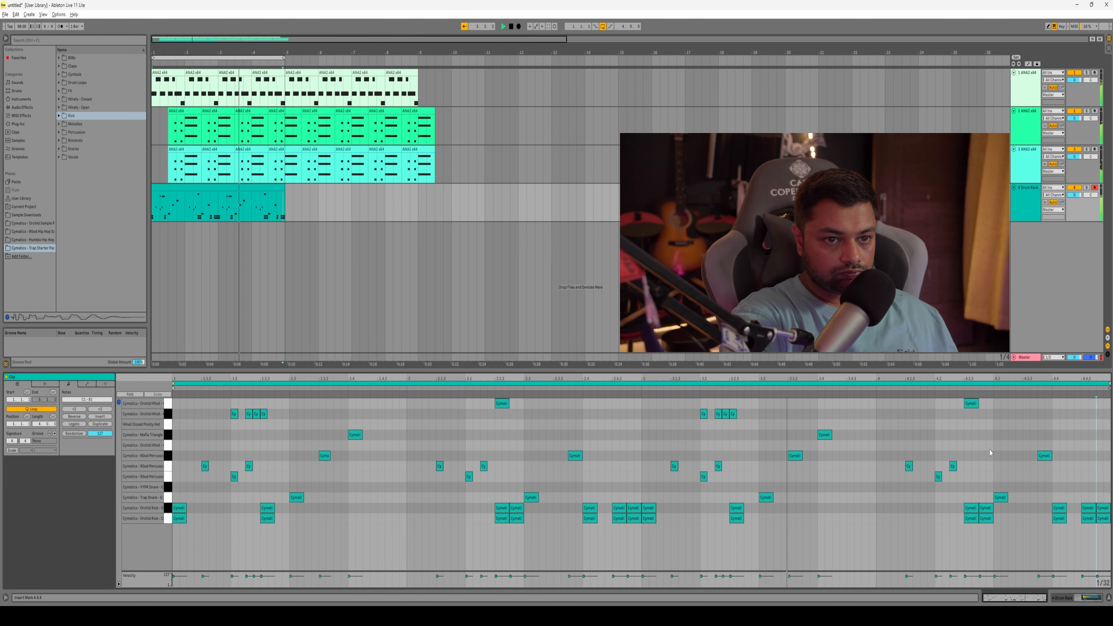
{"action": "key", "text": "space"}
{"action": "left_click", "coordinate": [996, 435]}
{"action": "double_click", "coordinate": [996, 435]}
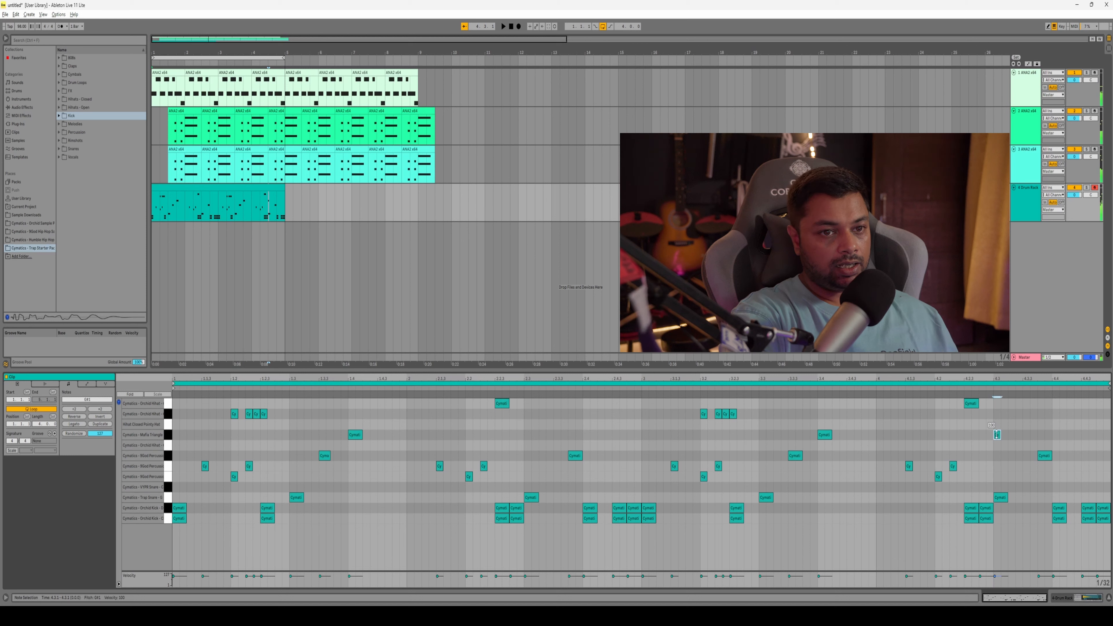
{"action": "double_click", "coordinate": [1041, 435]}
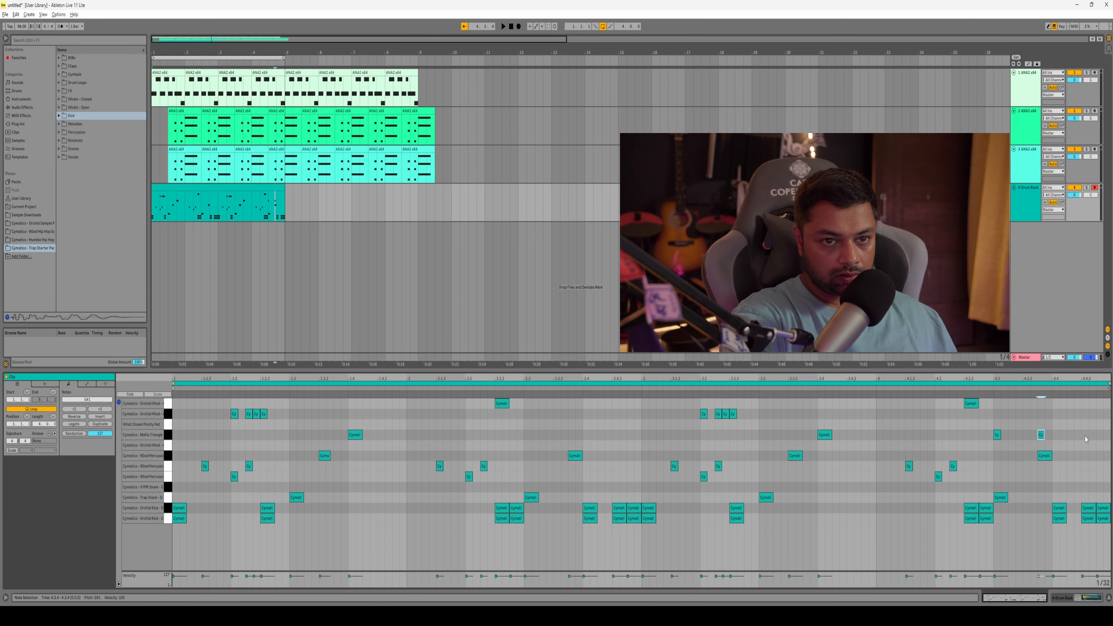
{"action": "key", "text": "space"}
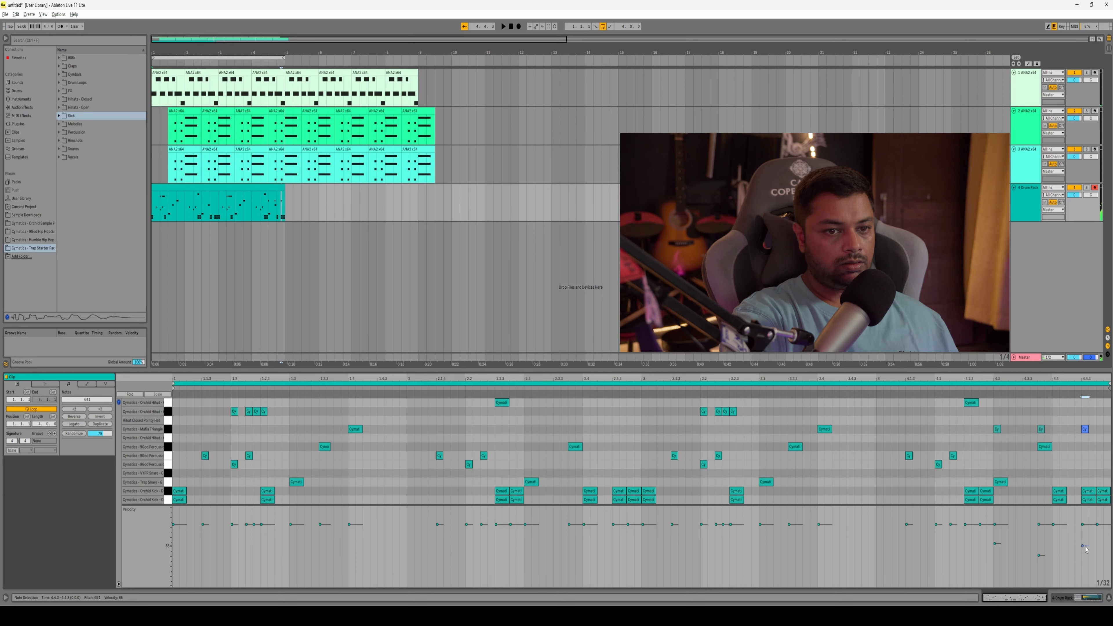
{"action": "left_click_drag", "start_coordinate": [894, 508], "coordinate": [892, 578]}
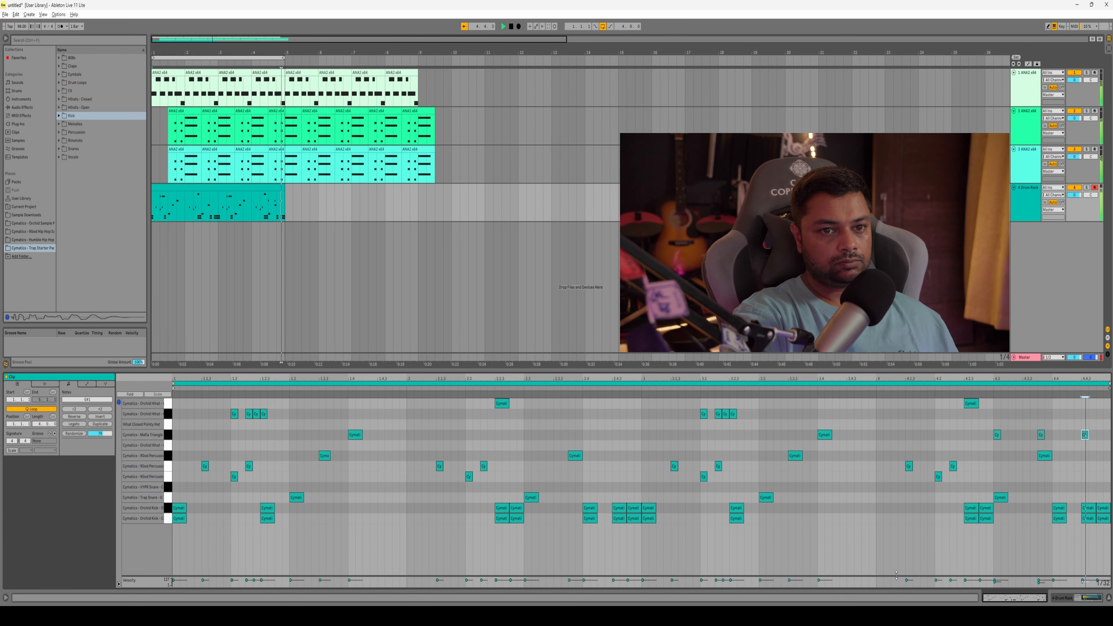
{"action": "key", "text": "space"}
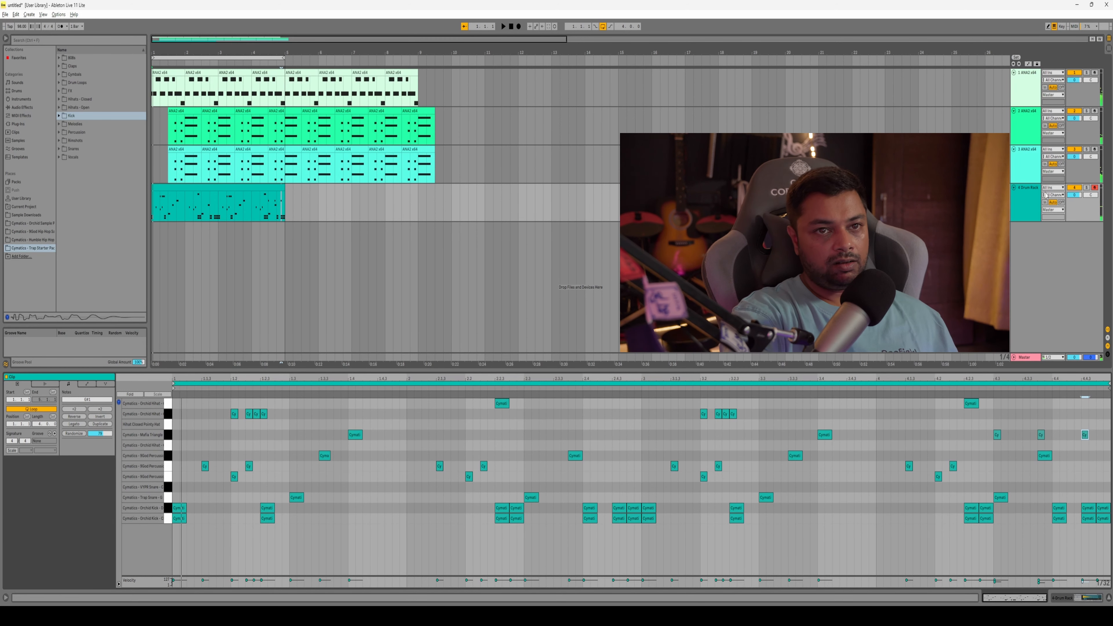
- Audition the closed hat and add notes on its row at 1.1.1, 1.1.3, 1.2.4, 1.3.1, 1.3.3, 1.4.1 and 1.4.3
{"action": "left_click", "coordinate": [1020, 206]}
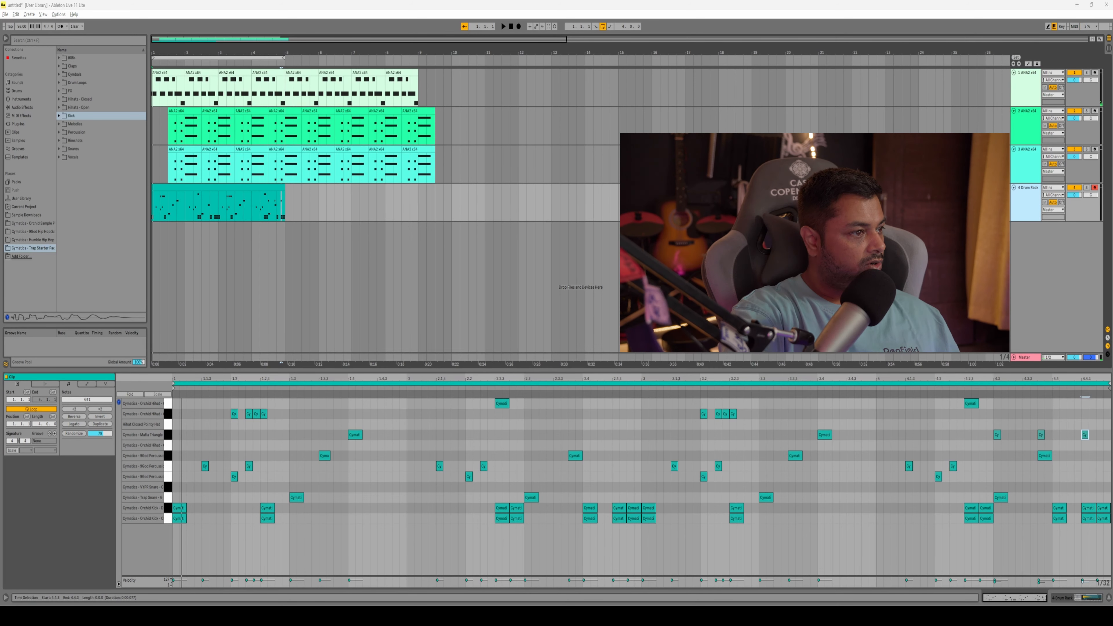
{"action": "left_click", "coordinate": [166, 426]}
{"action": "left_click", "coordinate": [165, 427]}
{"action": "left_click", "coordinate": [165, 427]}
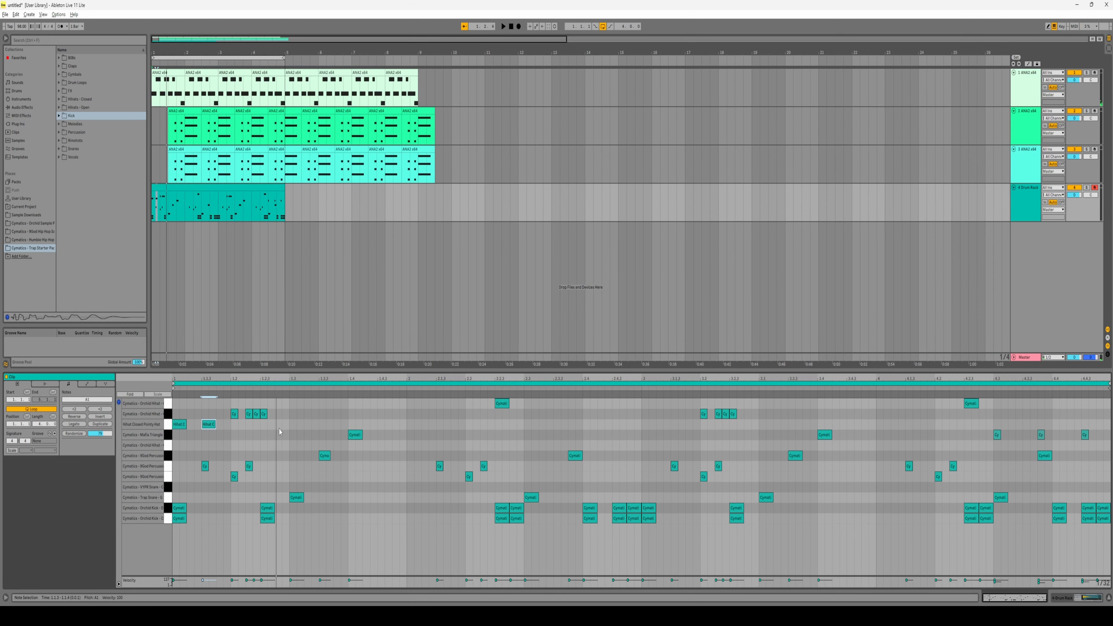
{"action": "double_click", "coordinate": [297, 428]}
{"action": "double_click", "coordinate": [322, 425]}
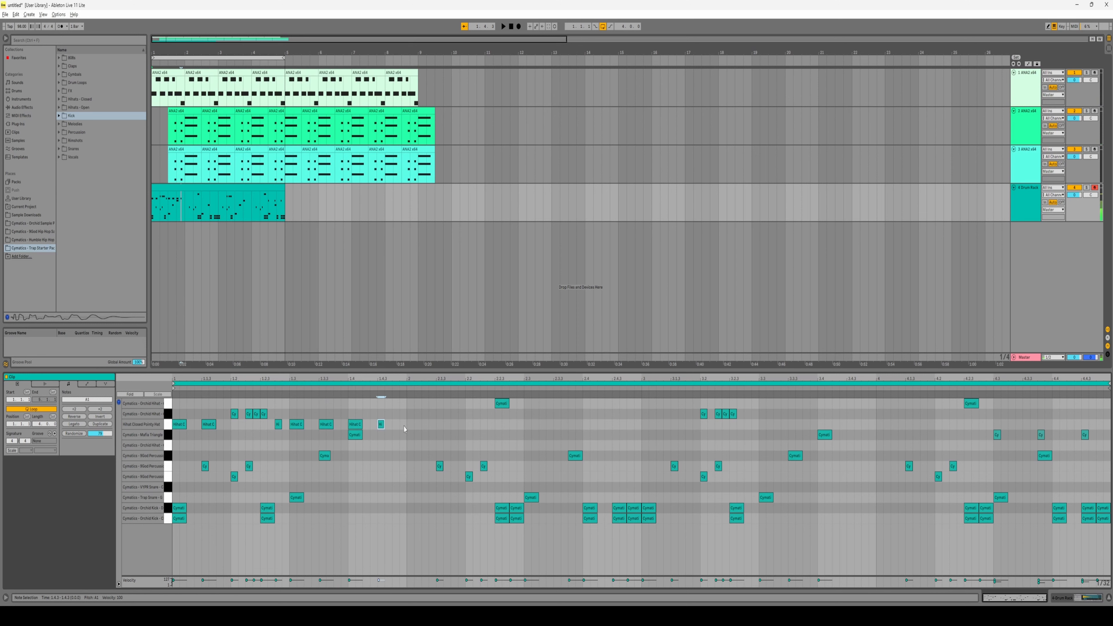
- Duplicate the closed-hat notes on beat 1.4 repeatedly through the end of bar 4 and play the pattern
{"action": "left_click_drag", "start_coordinate": [351, 410], "coordinate": [405, 426]}
{"action": "key", "text": "ctrl+d"}
{"action": "key", "text": "ctrl+d"}
{"action": "key", "text": "ctrl+d"}
{"action": "key", "text": "ctrl+d"}
{"action": "key", "text": "ctrl+d"}
{"action": "key", "text": "ctrl+d"}
{"action": "key", "text": "ctrl+d"}
{"action": "key", "text": "ctrl+d"}
{"action": "key", "text": "ctrl+d"}
{"action": "key", "text": "ctrl+d"}
{"action": "key", "text": "ctrl+d"}
{"action": "key", "text": "ctrl+d"}
{"action": "key", "text": "space"}
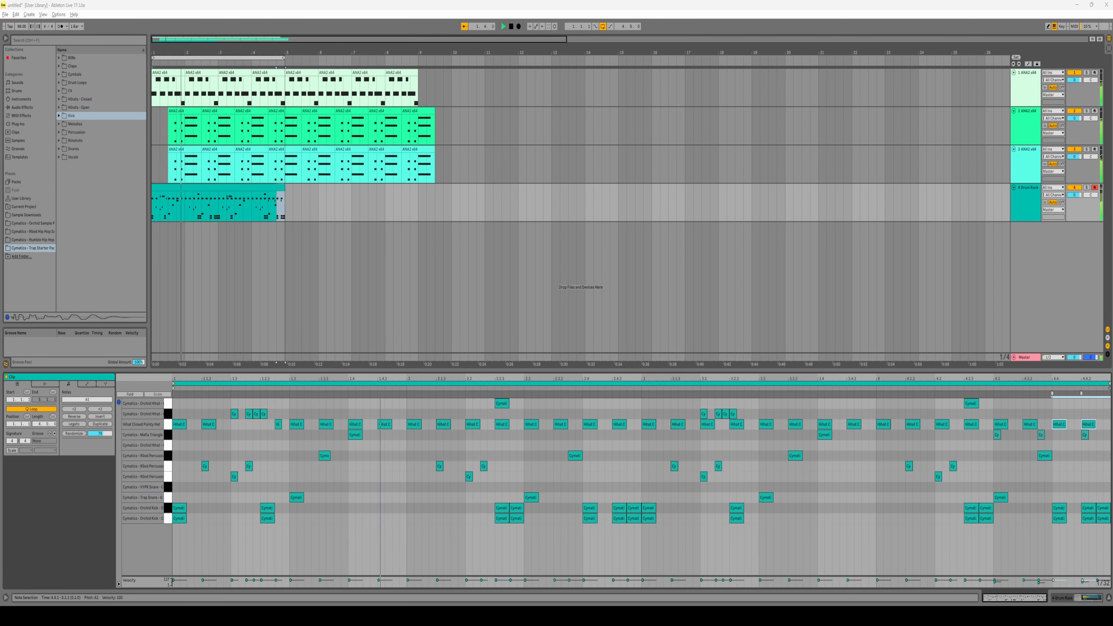
- Shift the closed-hat notes at 3.1.3 and 3.2.1 earlier to 3.1.2 and 3.1.3, and play the change
{"action": "key", "text": "space"}
{"action": "left_click_drag", "start_coordinate": [676, 424], "coordinate": [661, 424]}
{"action": "left_click_drag", "start_coordinate": [707, 424], "coordinate": [678, 425]}
{"action": "key", "text": "space"}
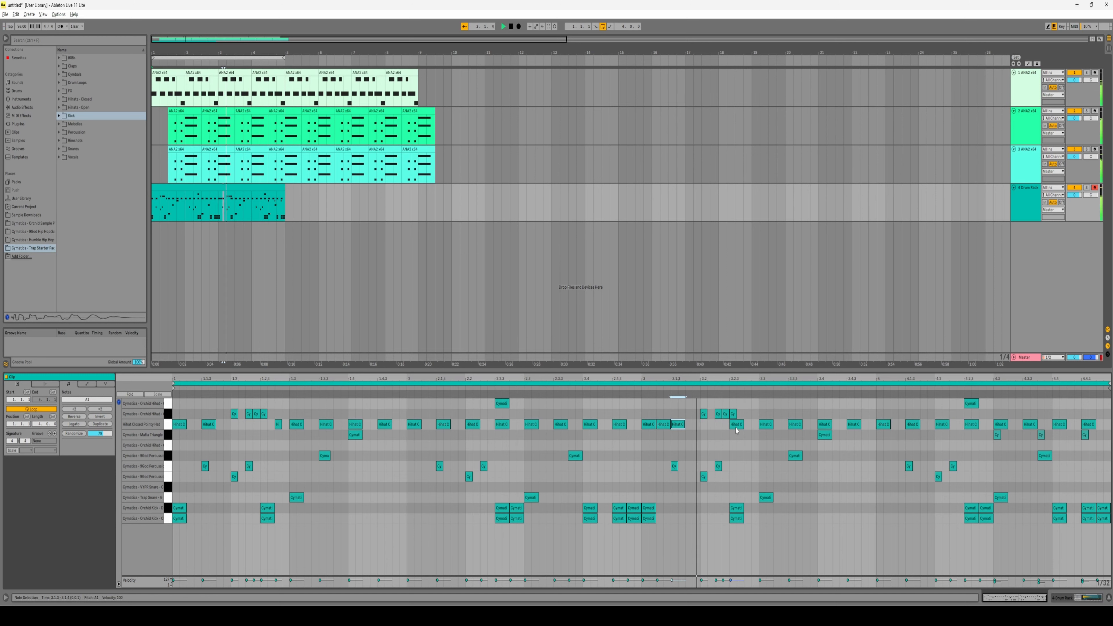
- Solo the Drum Rack track for playback and add a short closed-hat note at 3.2.4
{"action": "key", "text": "space"}
{"action": "left_click", "coordinate": [1086, 187]}
{"action": "key", "text": "space"}
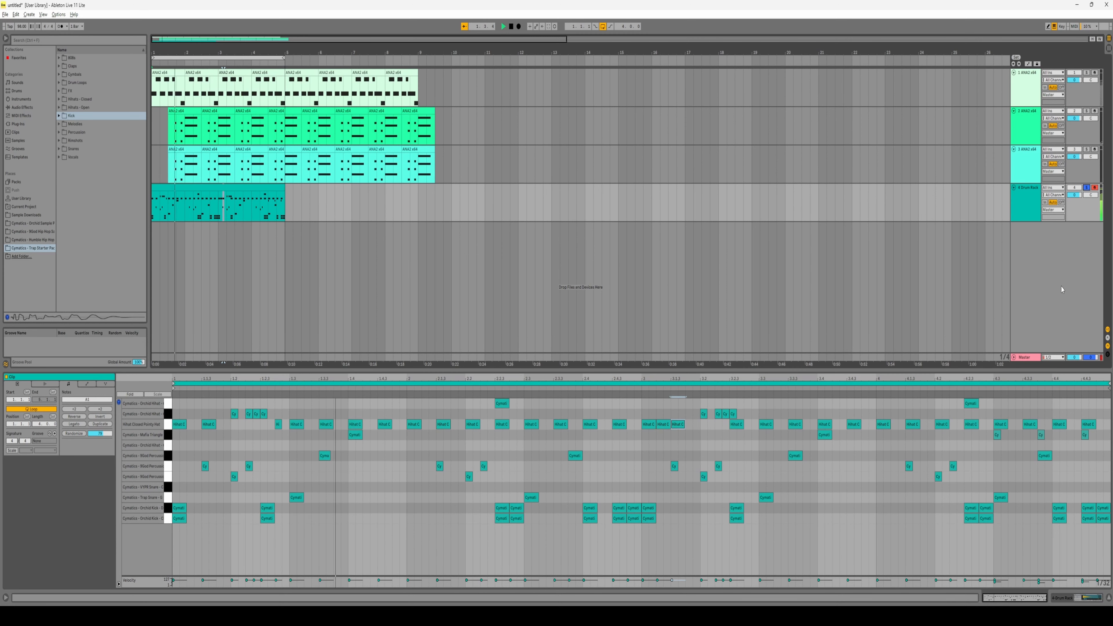
{"action": "double_click", "coordinate": [747, 424]}
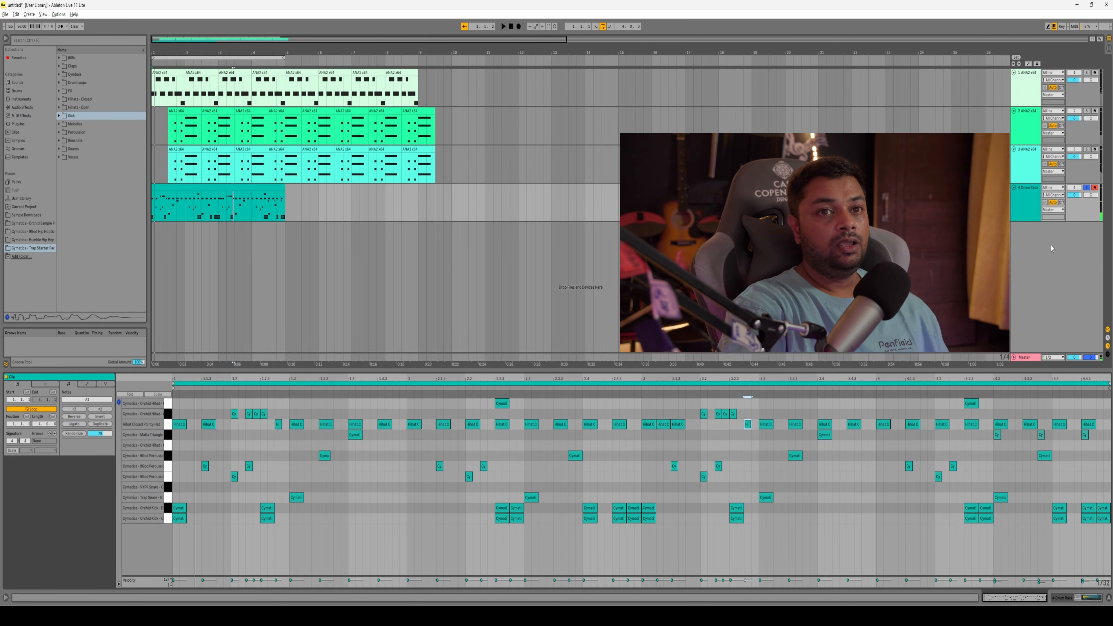
- Unsolo the Drum Rack track to play it with the melodic parts, and turn off the arrangement loop
{"action": "left_click", "coordinate": [1087, 188]}
{"action": "key", "text": "space"}
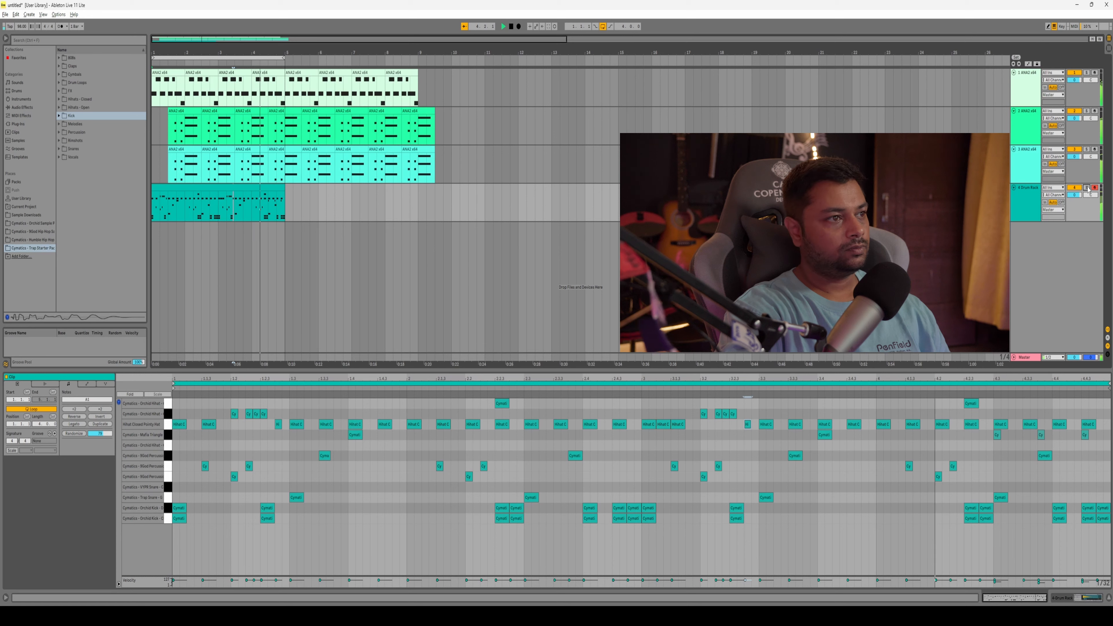
{"action": "key", "text": "space"}
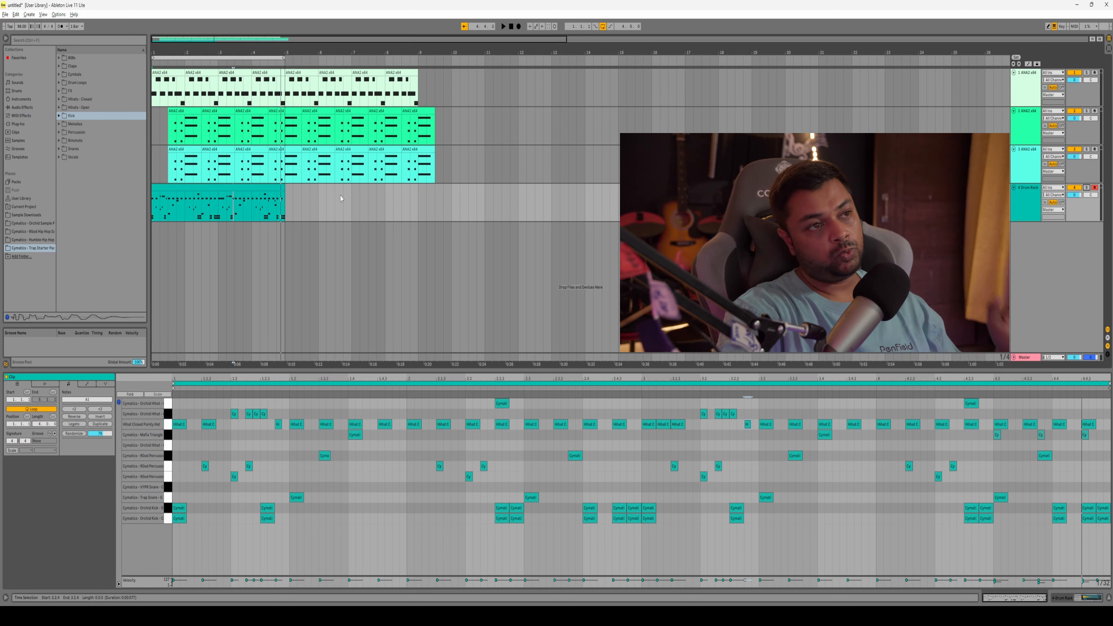
{"action": "left_click", "coordinate": [603, 27]}
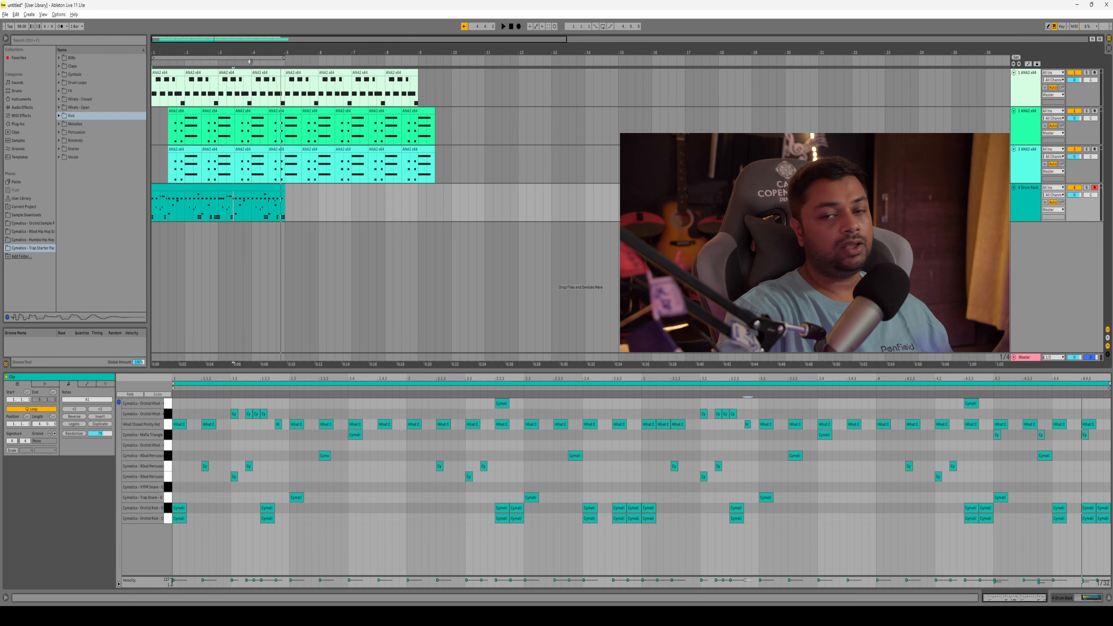
- Delete the first track's clips from bar 5 onward and all but the first clip on the second and third tracks
{"action": "left_click", "coordinate": [221, 95]}
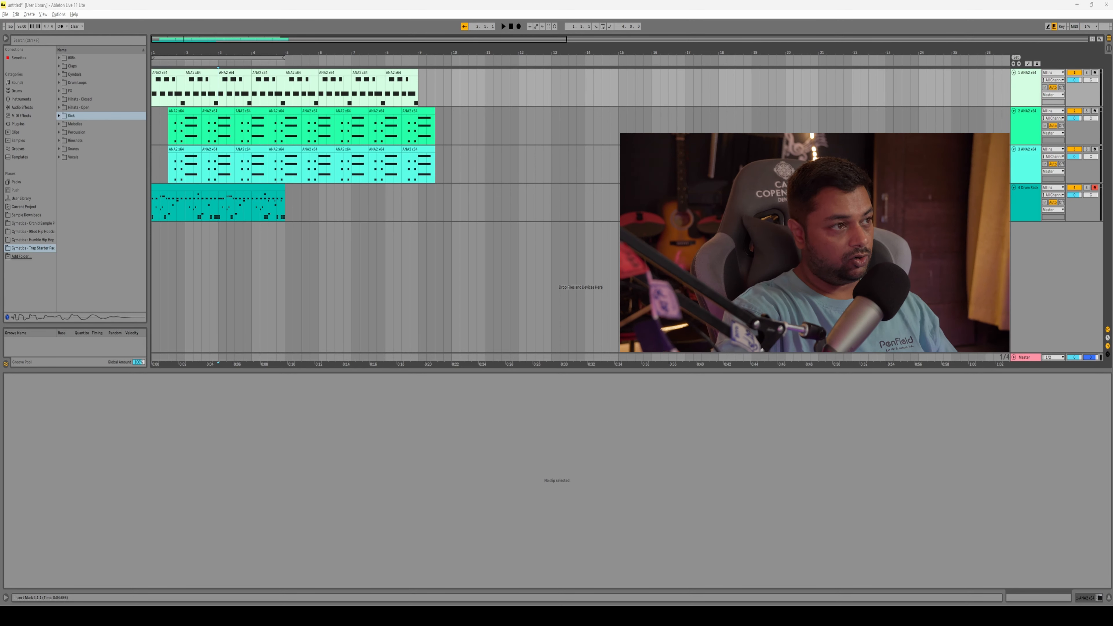
{"action": "left_click_drag", "start_coordinate": [286, 91], "coordinate": [416, 91]}
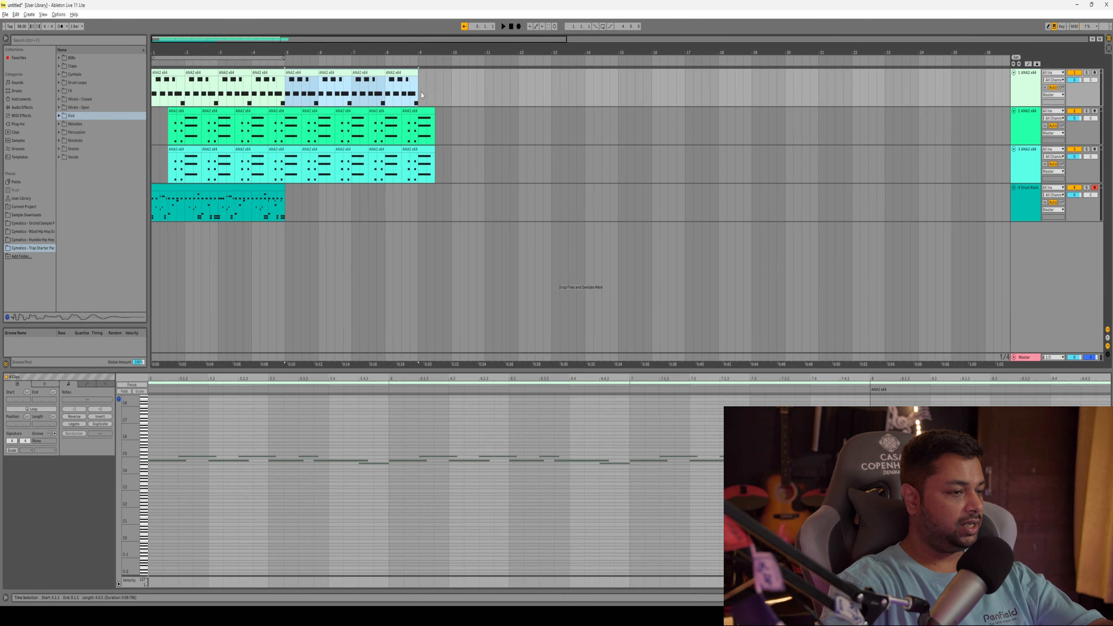
{"action": "key", "text": "Delete"}
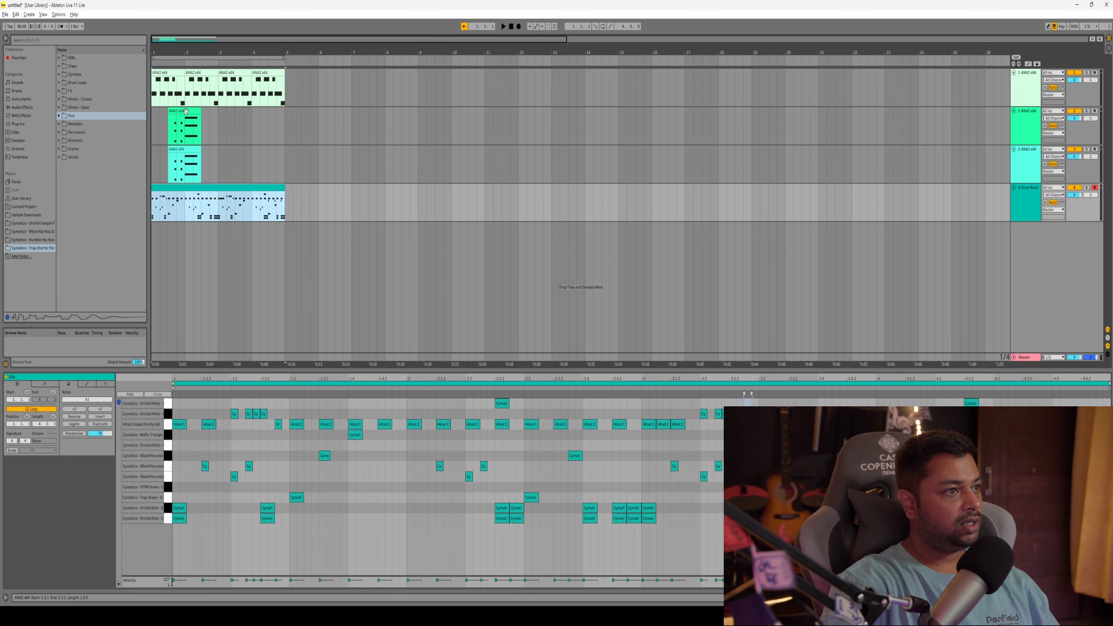
- Move the remaining ANA2 x64 clip on the second track so it starts at 3.3
{"action": "left_click_drag", "start_coordinate": [186, 112], "coordinate": [270, 111]}
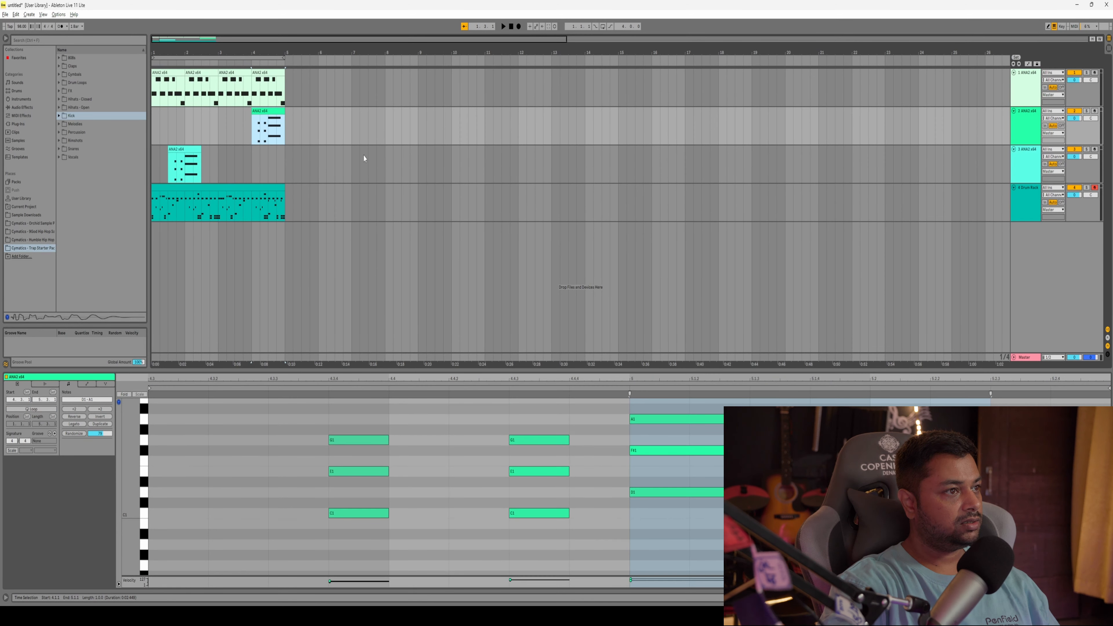
{"action": "left_click_drag", "start_coordinate": [267, 113], "coordinate": [254, 119]}
{"action": "left_click", "coordinate": [274, 130]}
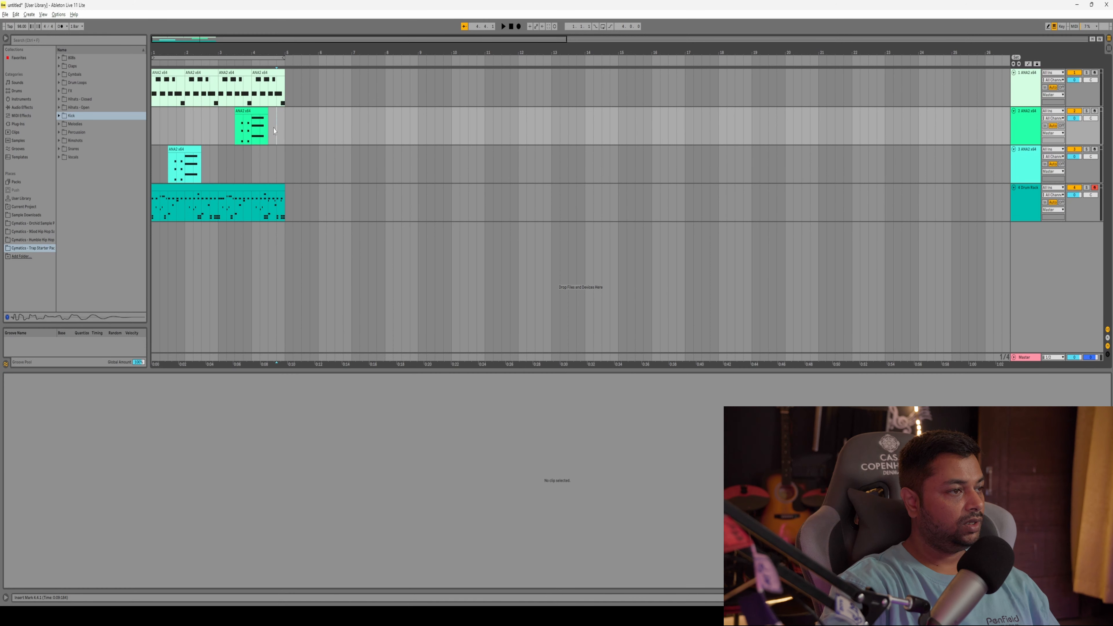
- Try the third track's ANA2 x64 clip at 3.3, return it to 1.3 and duplicate it twice
{"action": "left_click_drag", "start_coordinate": [185, 150], "coordinate": [251, 150]}
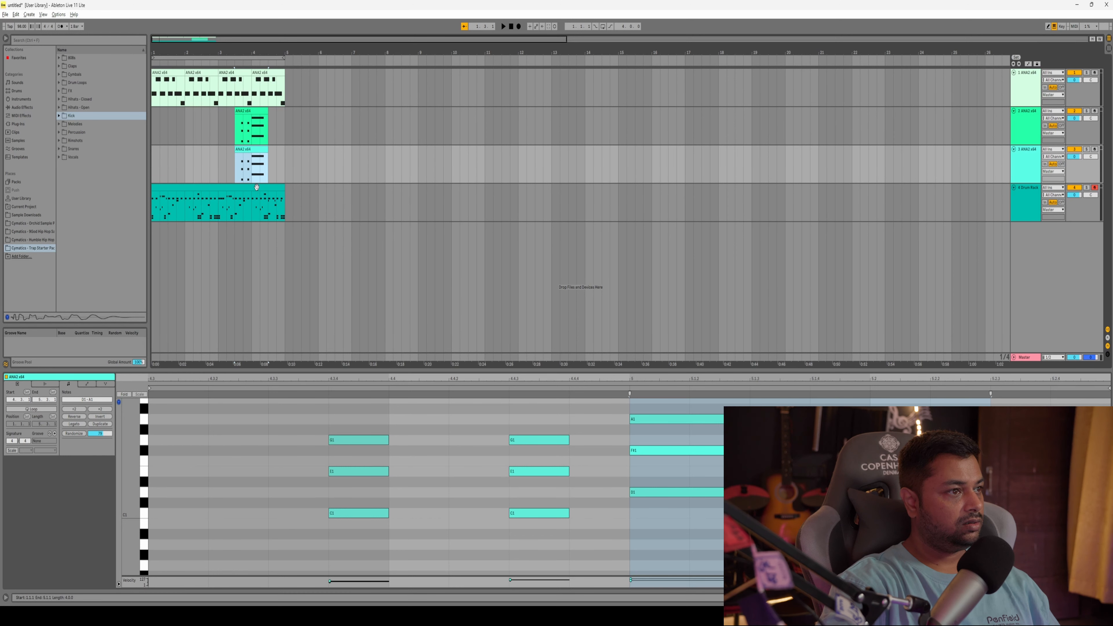
{"action": "left_click_drag", "start_coordinate": [253, 157], "coordinate": [189, 164]}
{"action": "key", "text": "ctrl+d"}
{"action": "key", "text": "ctrl+d"}
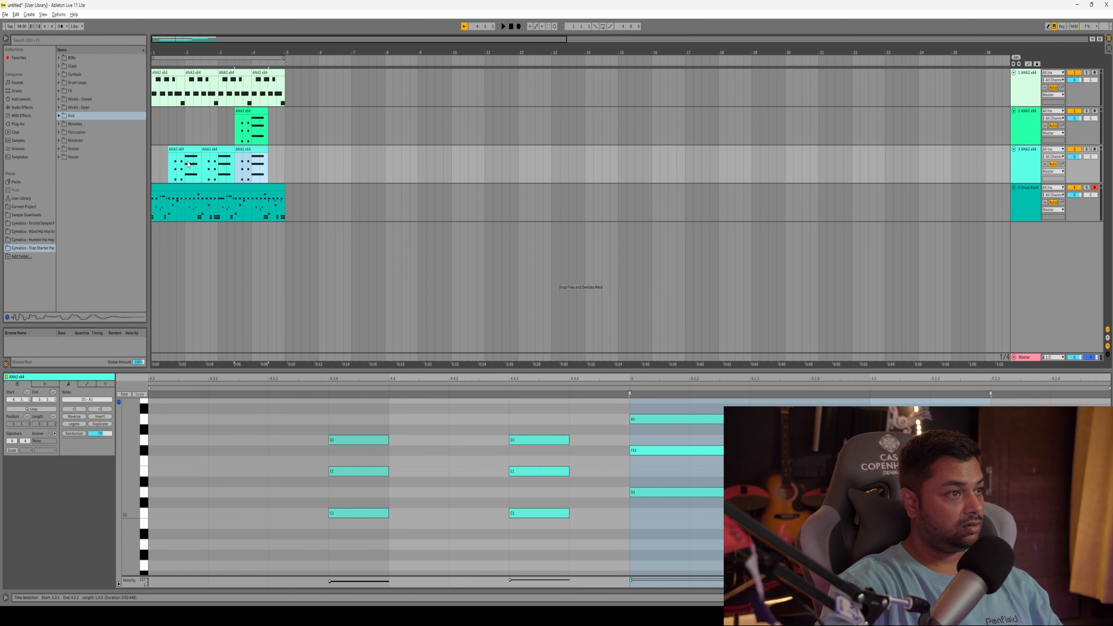
- Move the second track's ANA2 x64 clip from 3.3 to 1.3 and duplicate it twice
{"action": "left_click_drag", "start_coordinate": [247, 110], "coordinate": [184, 126]}
{"action": "key", "text": "ctrl+d"}
{"action": "key", "text": "ctrl+d"}
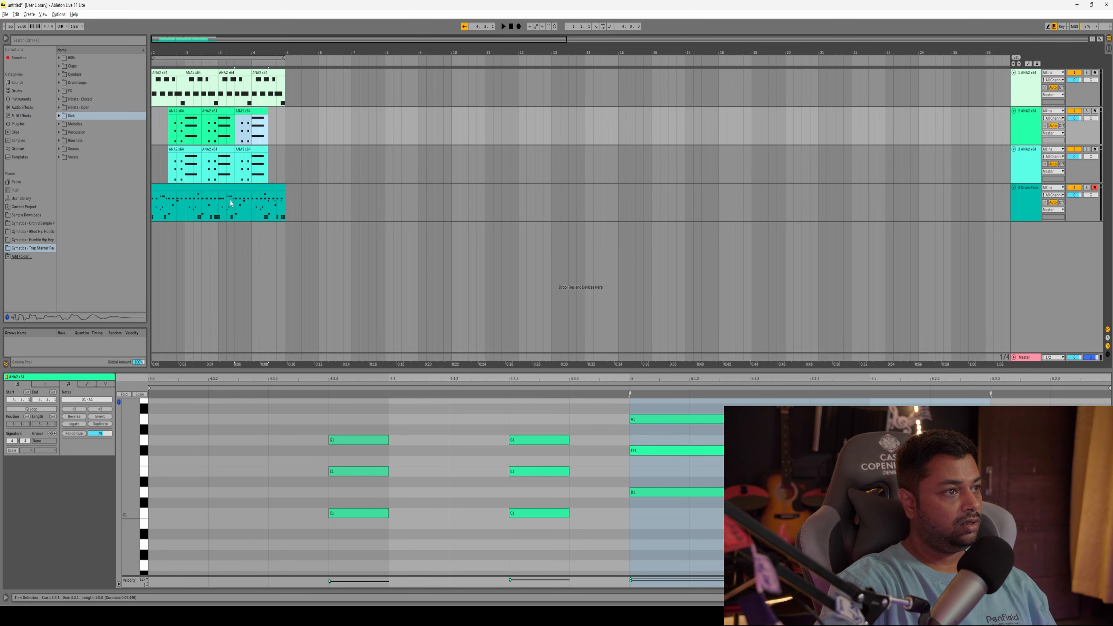
- Move the Drum Rack clip to start at 6.3 and play the melodic tracks from bar 1
{"action": "left_click_drag", "start_coordinate": [229, 189], "coordinate": [412, 188]}
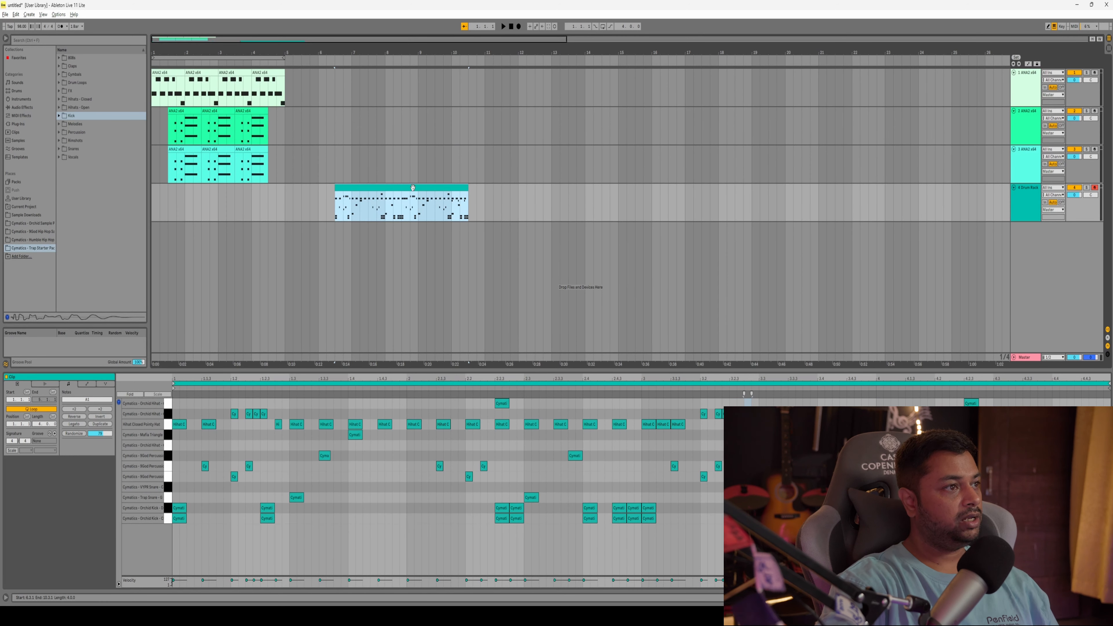
{"action": "key", "text": "space"}
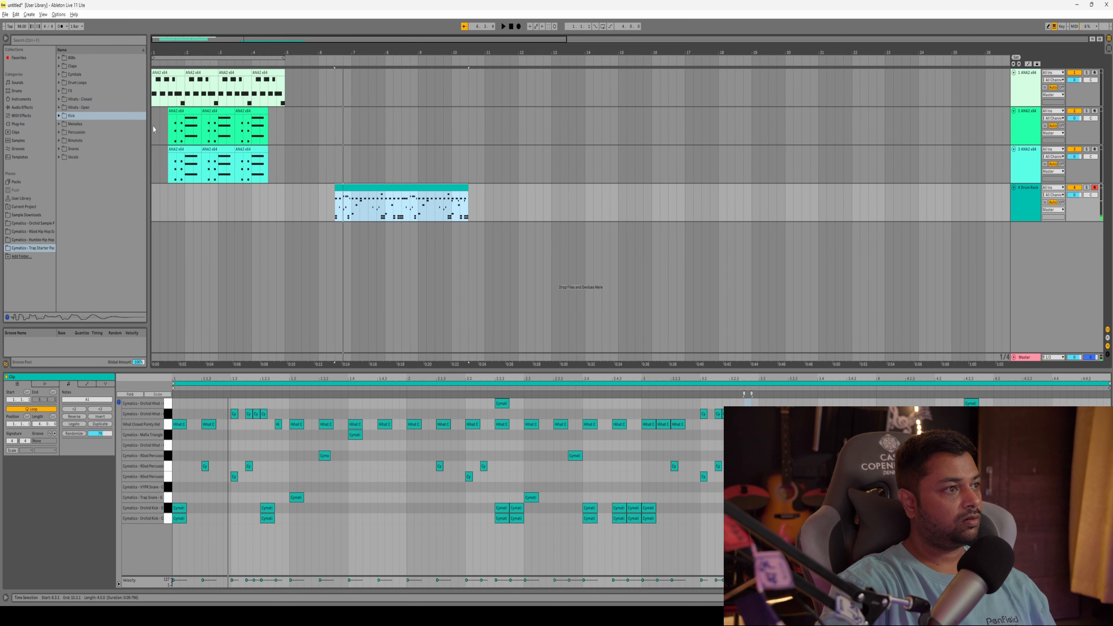
{"action": "left_click", "coordinate": [153, 129]}
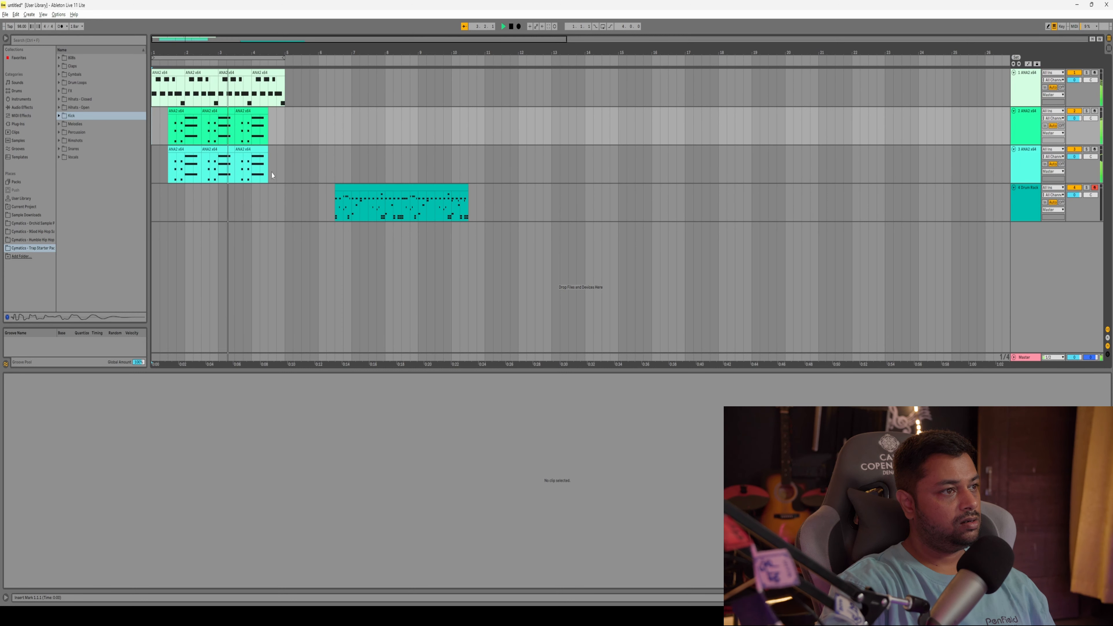
{"action": "key", "text": "space"}
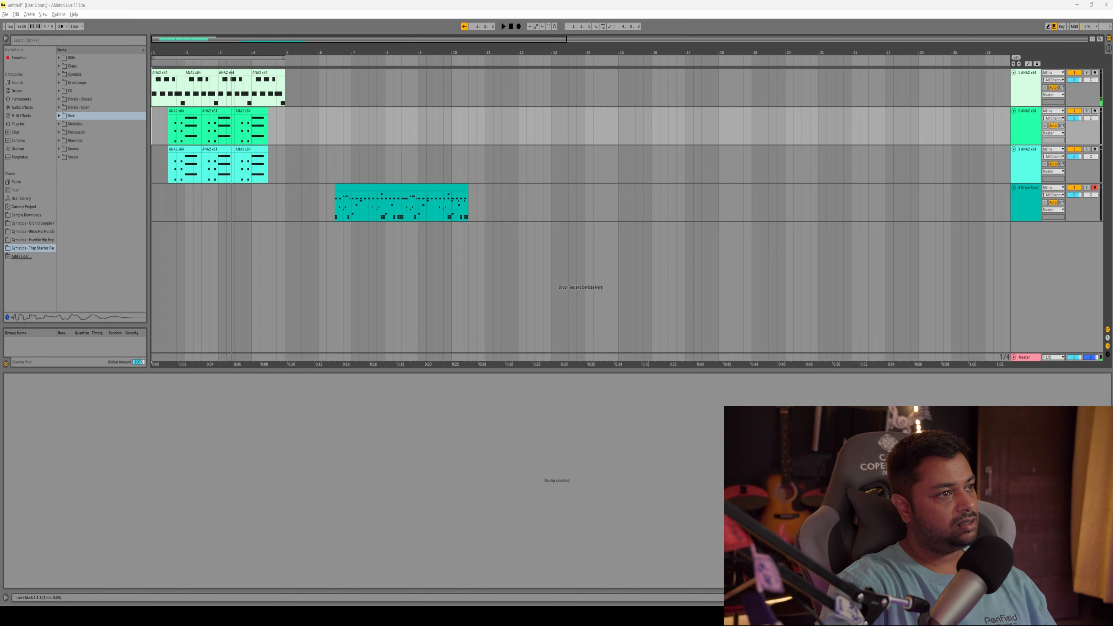
- Try deleting the second track's first two clips, then restore them, playing the arrangement from the start each way
{"action": "left_click_drag", "start_coordinate": [170, 127], "coordinate": [234, 127]}
{"action": "key", "text": "Delete"}
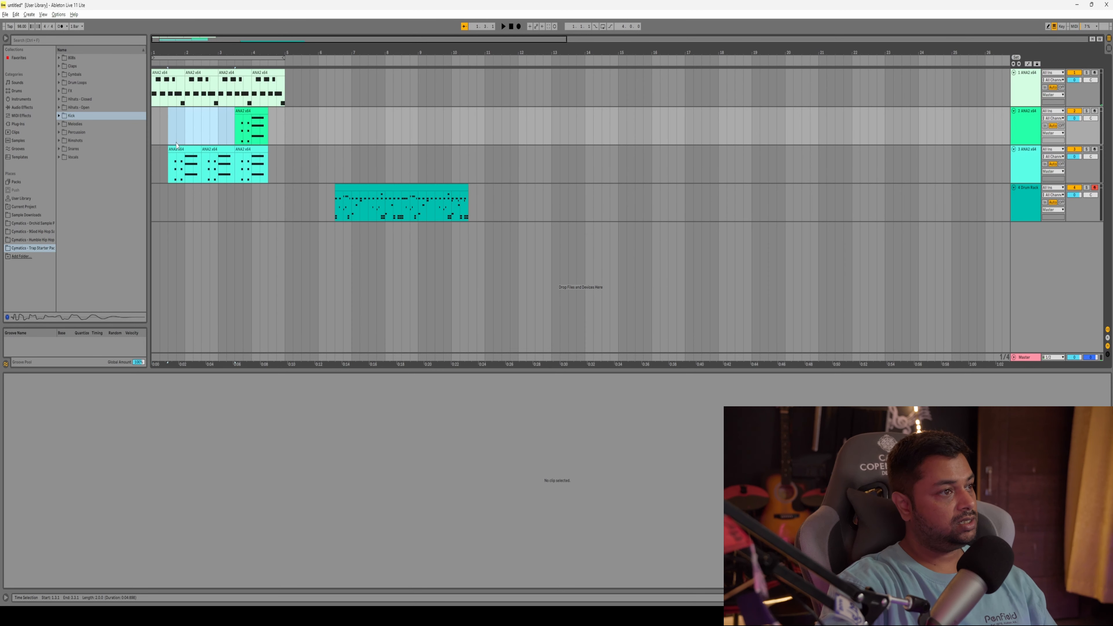
{"action": "left_click", "coordinate": [187, 204]}
{"action": "key", "text": "space"}
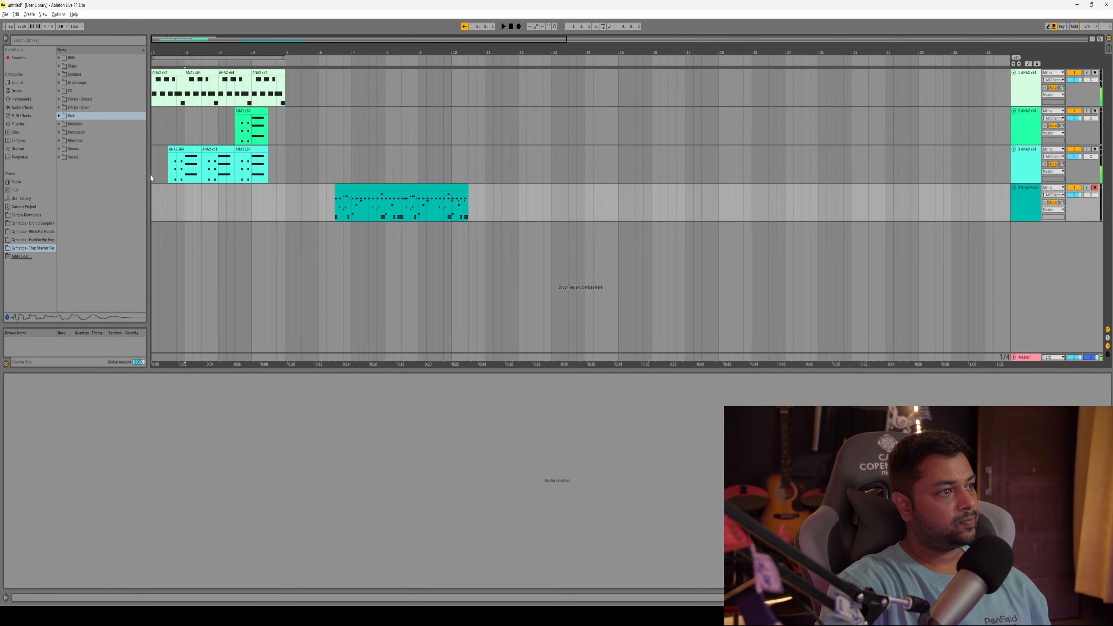
{"action": "left_click", "coordinate": [153, 174]}
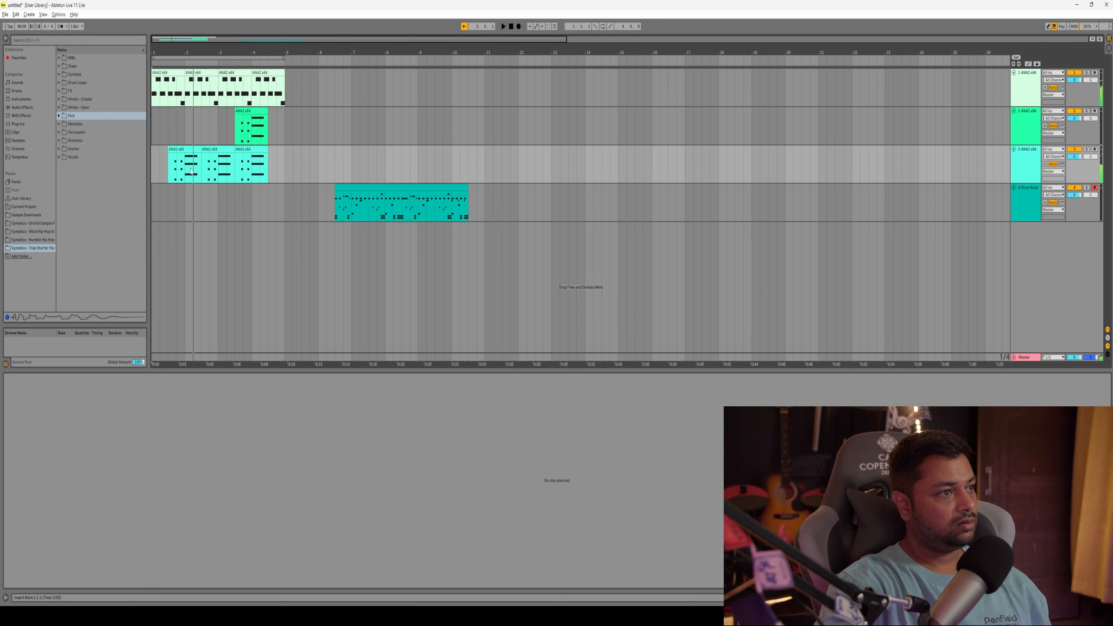
{"action": "key", "text": "space"}
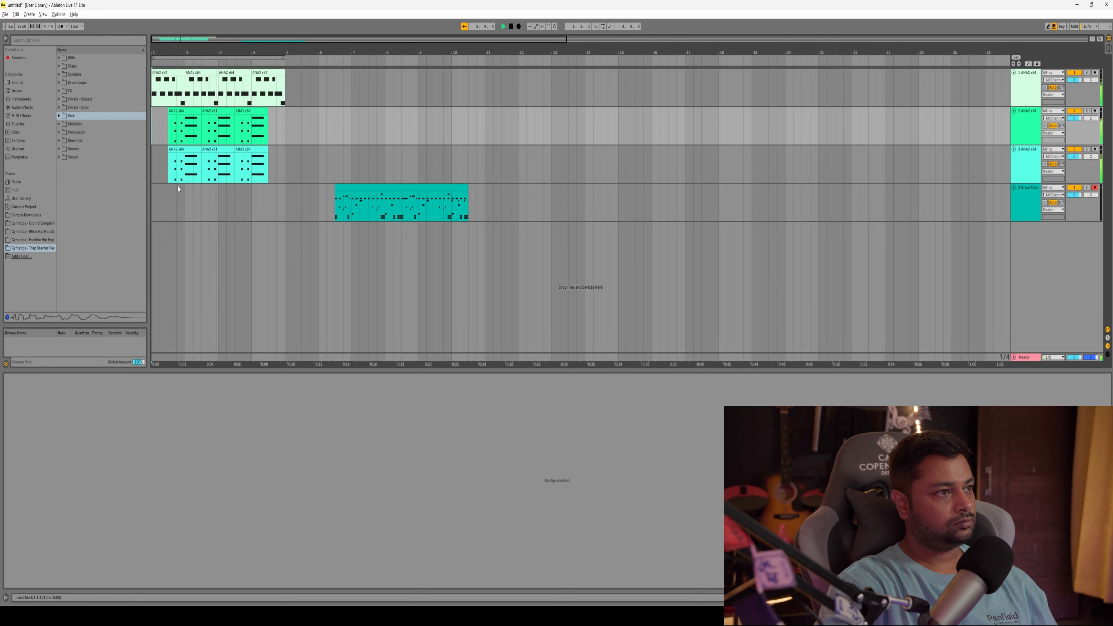
{"action": "key", "text": "space"}
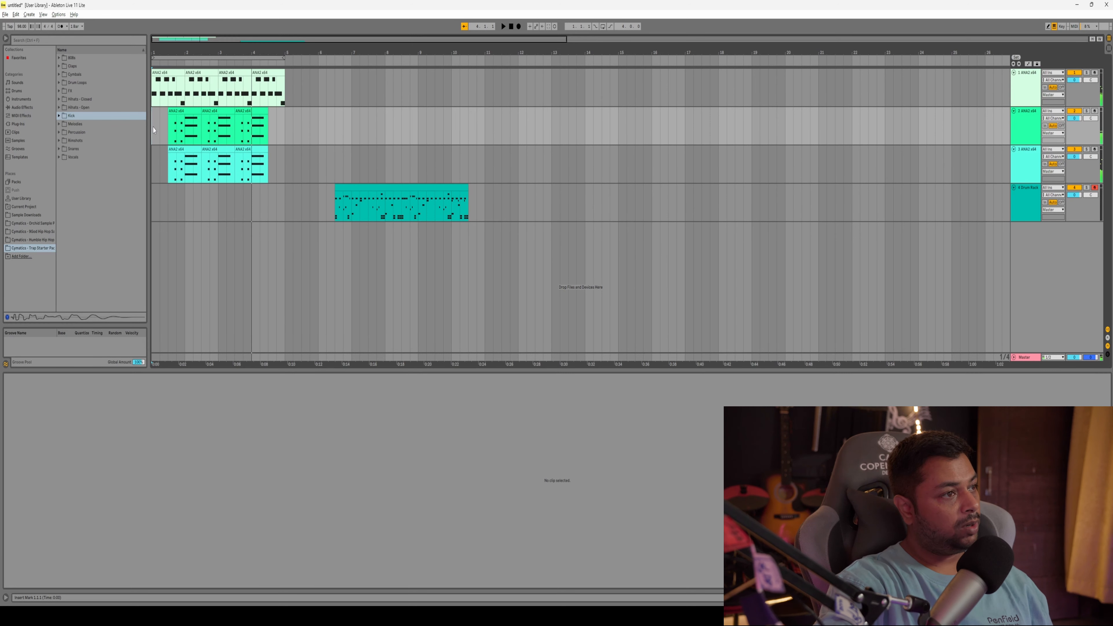
- Delete the second track's first two clips and copy the third track's section from 2.1 to 2.3 to bar 1
{"action": "left_click_drag", "start_coordinate": [170, 136], "coordinate": [230, 139]}
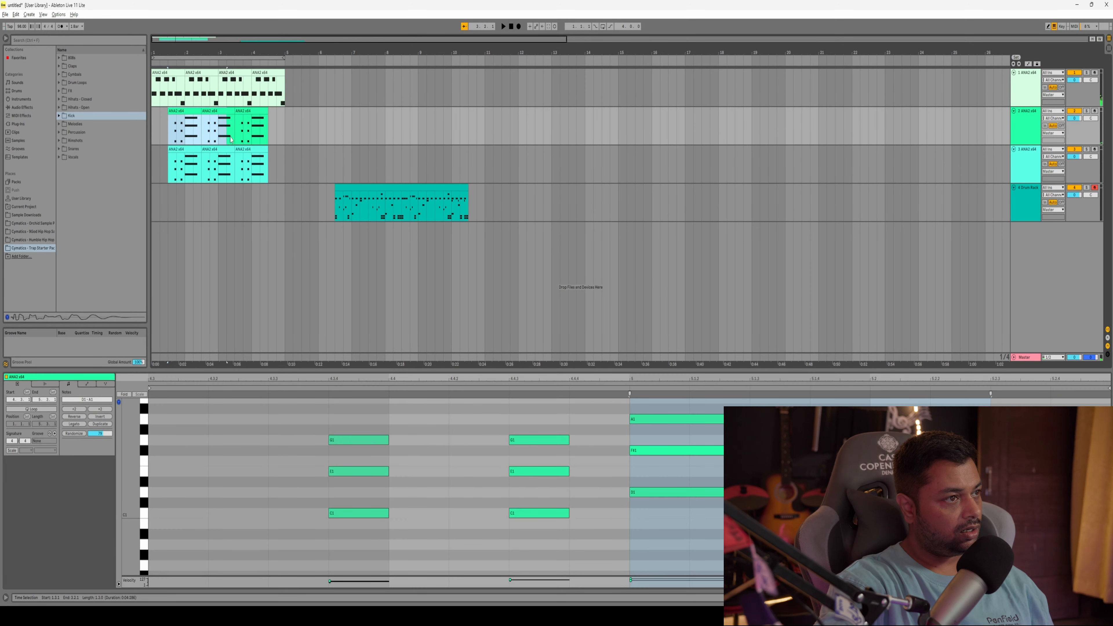
{"action": "key", "text": "Delete"}
{"action": "left_click_drag", "start_coordinate": [188, 173], "coordinate": [200, 173]}
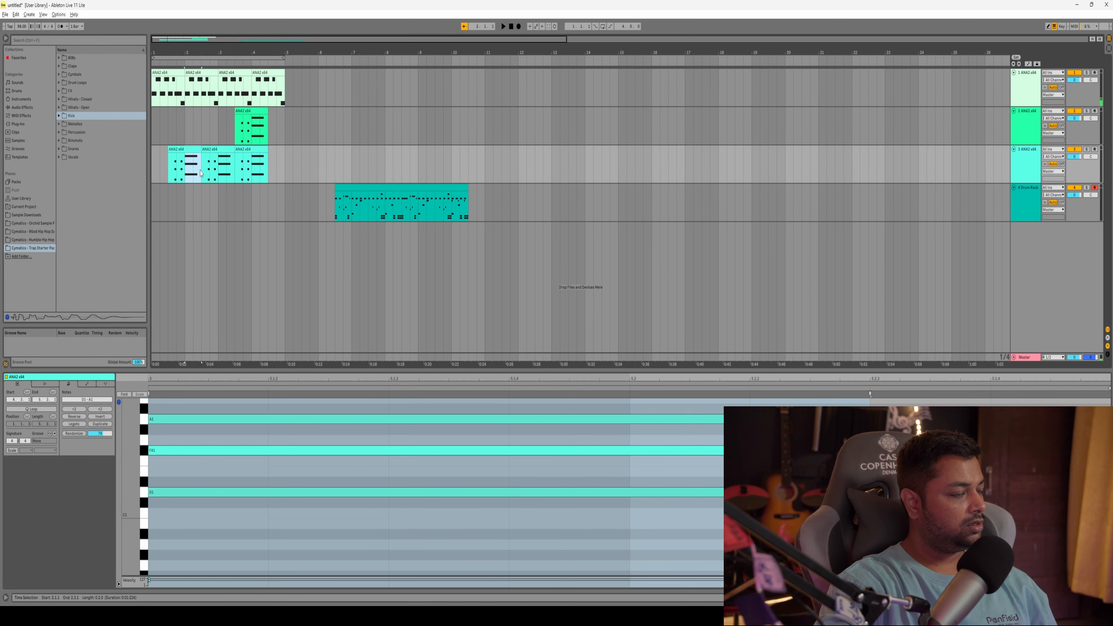
{"action": "left_click", "coordinate": [153, 175]}
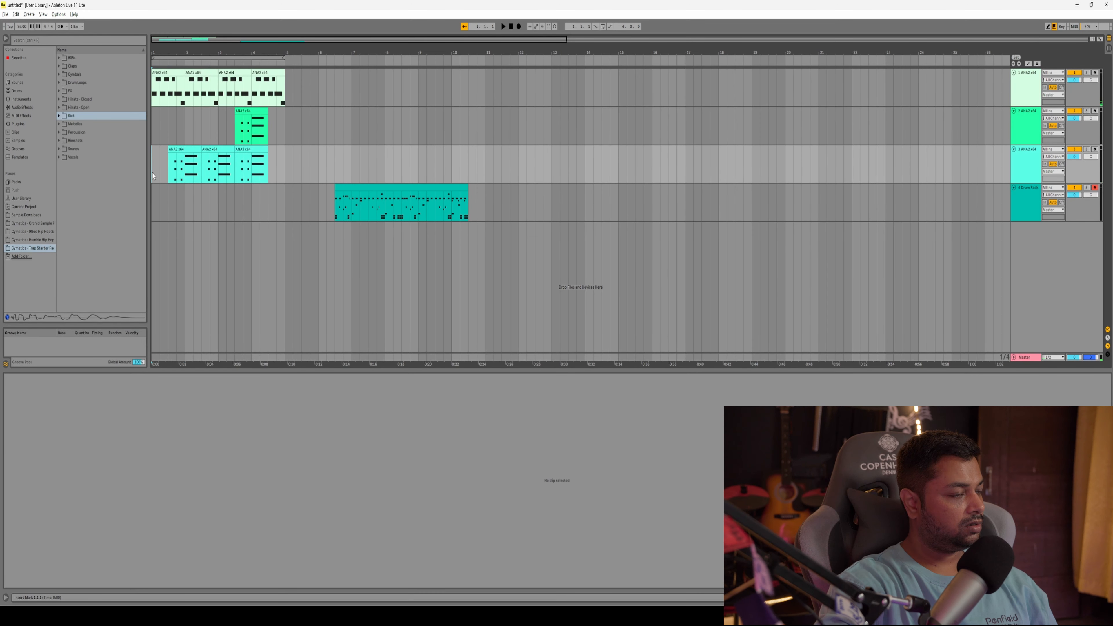
{"action": "key", "text": "ctrl+v"}
- Play the arrangement from bar 1 and around 4.4 to check the copied third-track section
{"action": "key", "text": "space"}
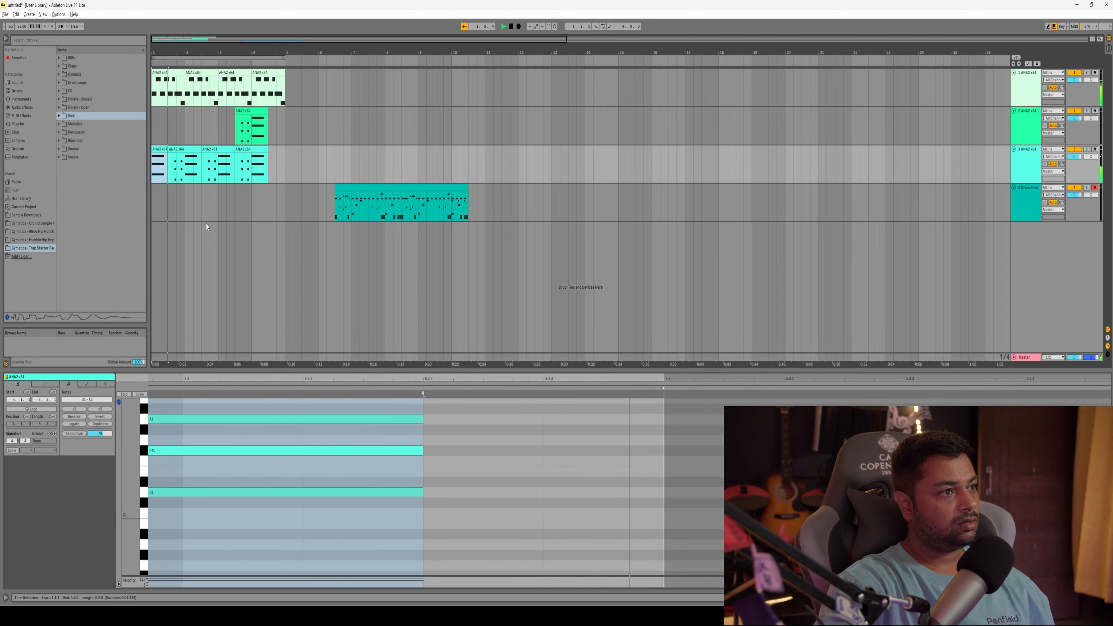
{"action": "key", "text": "space"}
{"action": "left_click", "coordinate": [276, 173]}
{"action": "key", "text": "space"}
{"action": "key", "text": "space"}
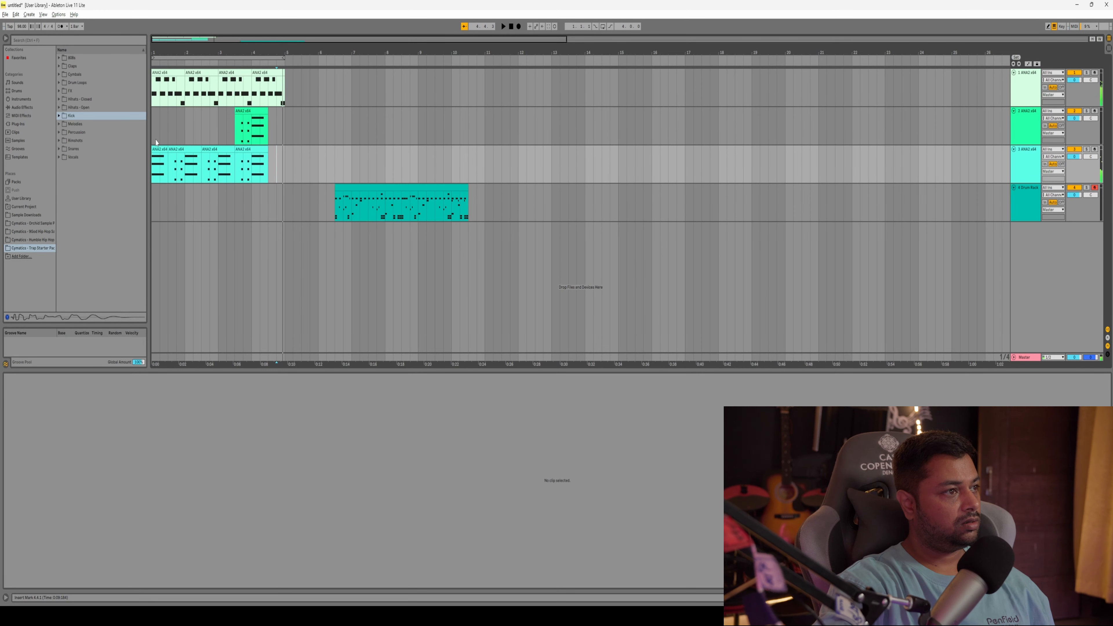
{"action": "left_click", "coordinate": [157, 142]}
{"action": "key", "text": "space"}
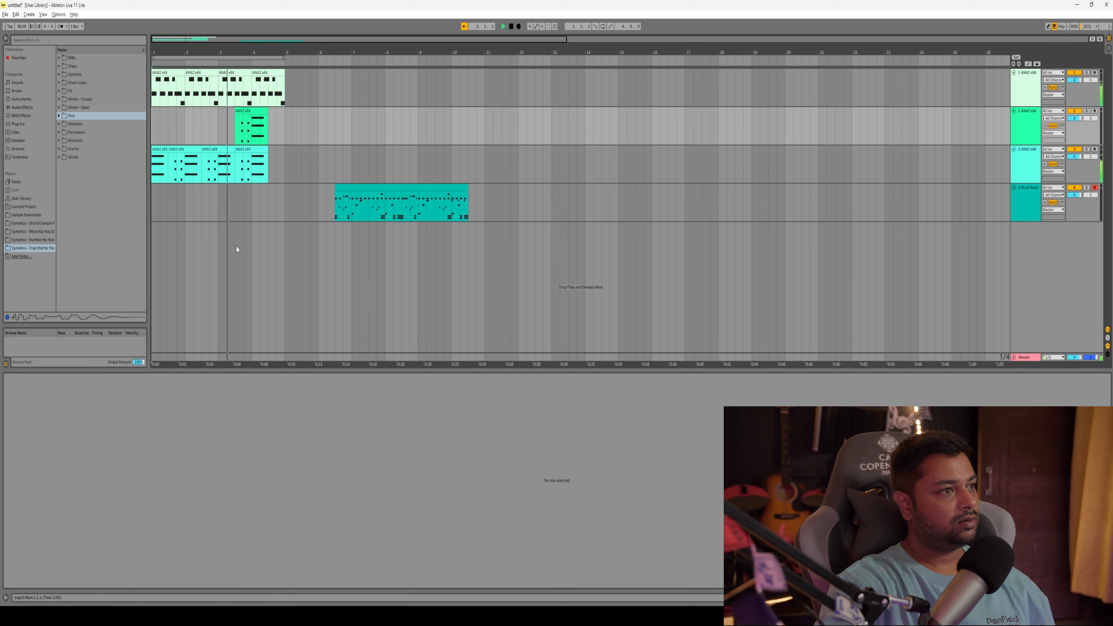
{"action": "key", "text": "space"}
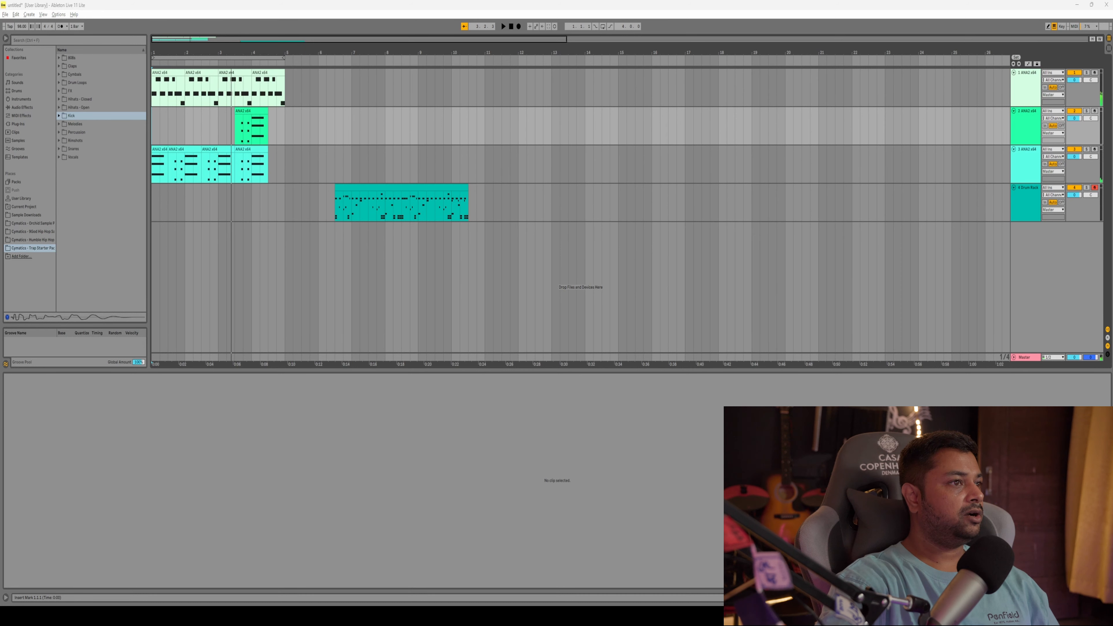
- Deactivate the first track's clip section from 4.3 to bar 5
{"action": "left_click_drag", "start_coordinate": [269, 99], "coordinate": [282, 100]}
{"action": "key", "text": "0"}
{"action": "left_click", "coordinate": [275, 128]}
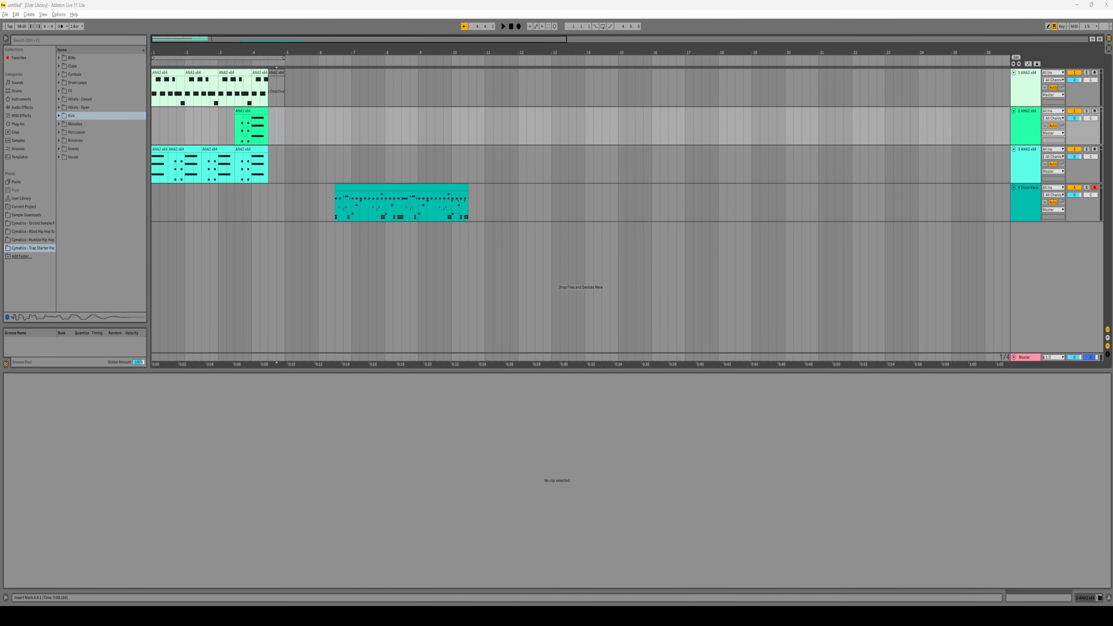
- Copy the first track's opening ANA2 x64 clip to bar 5 and duplicate it up to bar 21
{"action": "left_click", "coordinate": [168, 73]}
{"action": "key", "text": "ctrl+c"}
{"action": "left_click", "coordinate": [286, 90]}
{"action": "key", "text": "ctrl+v"}
{"action": "key", "text": "ctrl+d"}
{"action": "key", "text": "ctrl+d"}
{"action": "key", "text": "ctrl+d"}
{"action": "key", "text": "ctrl+d"}
{"action": "key", "text": "ctrl+d"}
{"action": "key", "text": "ctrl+d"}
{"action": "key", "text": "ctrl+d"}
{"action": "key", "text": "ctrl+d"}
{"action": "key", "text": "ctrl+d"}
{"action": "key", "text": "ctrl+d"}
{"action": "key", "text": "ctrl+d"}
{"action": "key", "text": "ctrl+d"}
{"action": "key", "text": "ctrl+d"}
{"action": "key", "text": "ctrl+d"}
{"action": "key", "text": "ctrl+d"}
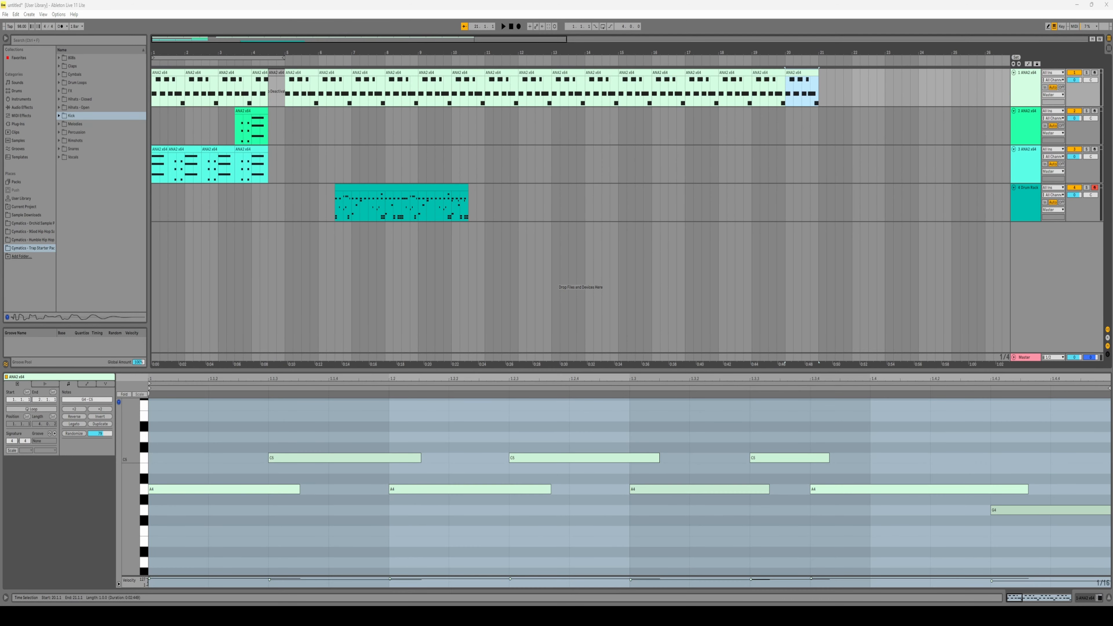
- Copy the second track's clip to 5.3 and its long-chord half to bar 5
{"action": "left_click", "coordinate": [253, 111]}
{"action": "key", "text": "ctrl+c"}
{"action": "key", "text": "ctrl+v"}
{"action": "left_click_drag", "start_coordinate": [302, 112], "coordinate": [335, 127]}
{"action": "key", "text": "ctrl+v"}
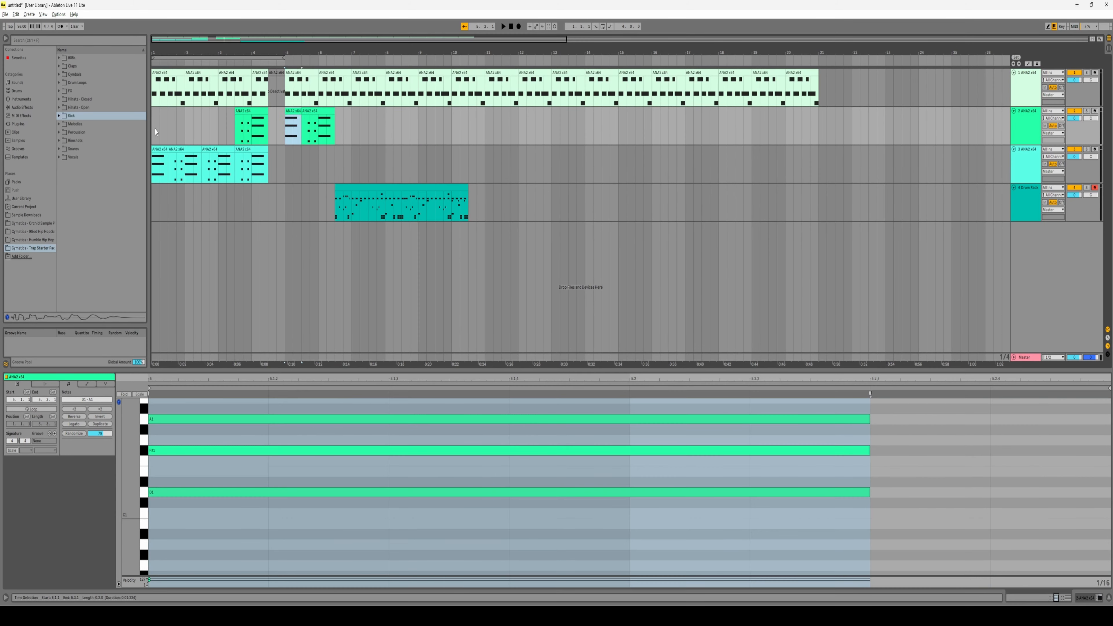
- Move the Drum Rack clip to start at bar 5 and play the transition into it
{"action": "left_click", "coordinate": [153, 127]}
{"action": "key", "text": "space"}
{"action": "left_click_drag", "start_coordinate": [356, 187], "coordinate": [306, 188]}
{"action": "left_click", "coordinate": [344, 277]}
{"action": "key", "text": "space"}
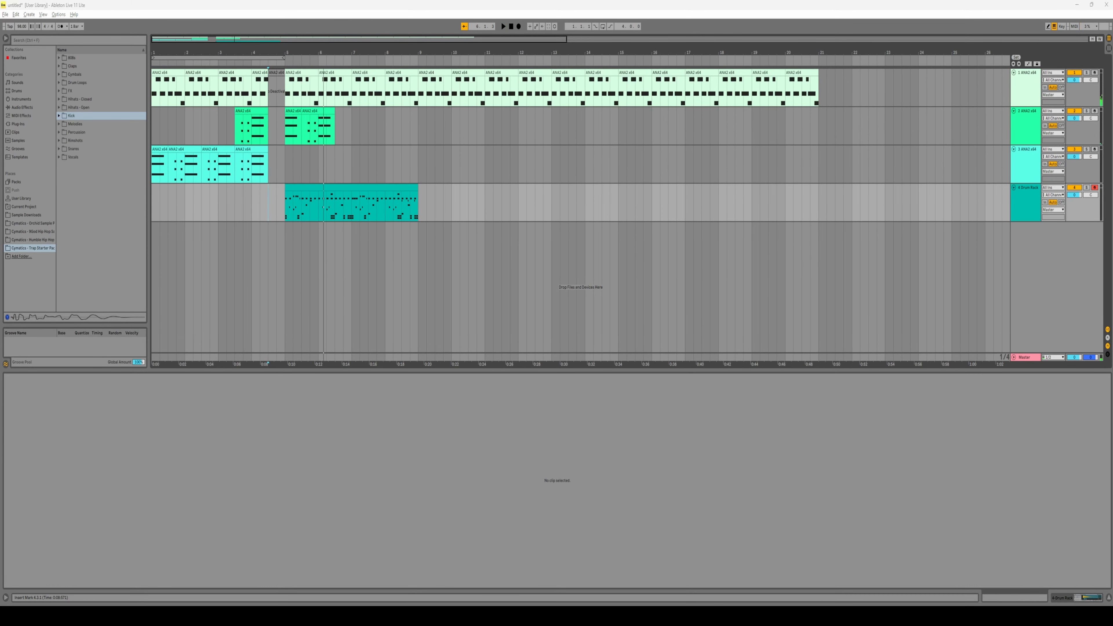
- Duplicate the second track's clip at 5.3 repeatedly until the copies reach 21.3
{"action": "left_click", "coordinate": [309, 111]}
{"action": "key", "text": "ctrl+d"}
{"action": "key", "text": "ctrl+d"}
{"action": "key", "text": "ctrl+d"}
{"action": "key", "text": "ctrl+d"}
{"action": "key", "text": "ctrl+d"}
{"action": "key", "text": "ctrl+d"}
{"action": "key", "text": "ctrl+d"}
{"action": "key", "text": "ctrl+d"}
{"action": "key", "text": "ctrl+d"}
{"action": "key", "text": "ctrl+d"}
{"action": "key", "text": "ctrl+d"}
{"action": "key", "text": "ctrl+d"}
{"action": "key", "text": "ctrl+d"}
{"action": "key", "text": "ctrl+d"}
{"action": "key", "text": "ctrl+d"}
- Paste the ANA2 x64 chord clip on the third track at 5.3 and its long-chord half at bar 5
{"action": "key", "text": "ctrl+c"}
{"action": "left_click", "coordinate": [302, 169]}
{"action": "key", "text": "ctrl+v"}
{"action": "left_click_drag", "start_coordinate": [319, 169], "coordinate": [335, 169]}
{"action": "key", "text": "ctrl+c"}
{"action": "left_click", "coordinate": [285, 169]}
{"action": "key", "text": "ctrl+v"}
- Duplicate the third track's clip at 5.3 repeatedly until the copies reach 21.3
{"action": "left_click", "coordinate": [318, 149]}
{"action": "key", "text": "ctrl+d"}
{"action": "key", "text": "ctrl+d"}
{"action": "key", "text": "ctrl+d"}
{"action": "key", "text": "ctrl+d"}
{"action": "key", "text": "ctrl+d"}
{"action": "key", "text": "ctrl+d"}
{"action": "key", "text": "ctrl+d"}
{"action": "key", "text": "ctrl+d"}
{"action": "key", "text": "ctrl+d"}
{"action": "key", "text": "ctrl+d"}
{"action": "key", "text": "ctrl+d"}
{"action": "key", "text": "ctrl+d"}
{"action": "key", "text": "ctrl+d"}
{"action": "key", "text": "ctrl+d"}
{"action": "key", "text": "ctrl+d"}
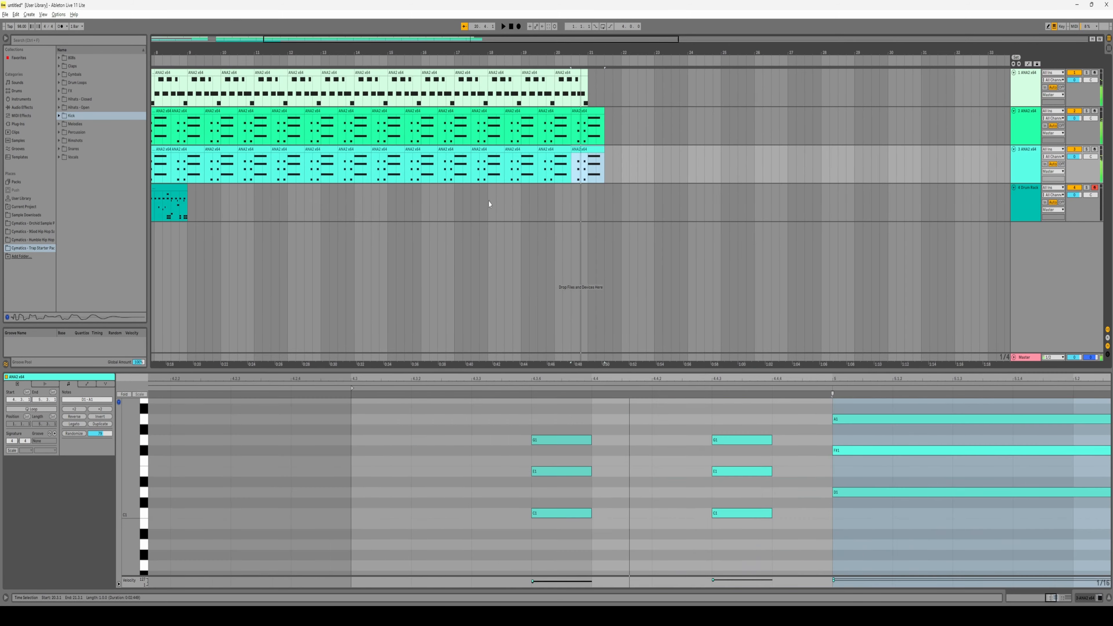
- Delete the half-bar overhang past bar 21 on the second and third tracks
{"action": "scroll", "coordinate": [490, 204], "scroll_direction": "left", "scroll_amount": 5}
{"action": "left_click", "coordinate": [489, 263]}
{"action": "left_click_drag", "start_coordinate": [818, 127], "coordinate": [835, 164]}
{"action": "key", "text": "Delete"}
- Duplicate the first track's last ANA2 x64 clip until the copies reach bar 29
{"action": "left_click", "coordinate": [801, 72]}
{"action": "key", "text": "ctrl+d"}
{"action": "key", "text": "ctrl+d"}
{"action": "key", "text": "ctrl+d"}
{"action": "key", "text": "ctrl+d"}
{"action": "key", "text": "ctrl+d"}
{"action": "key", "text": "ctrl+d"}
{"action": "key", "text": "ctrl+d"}
{"action": "key", "text": "ctrl+d"}
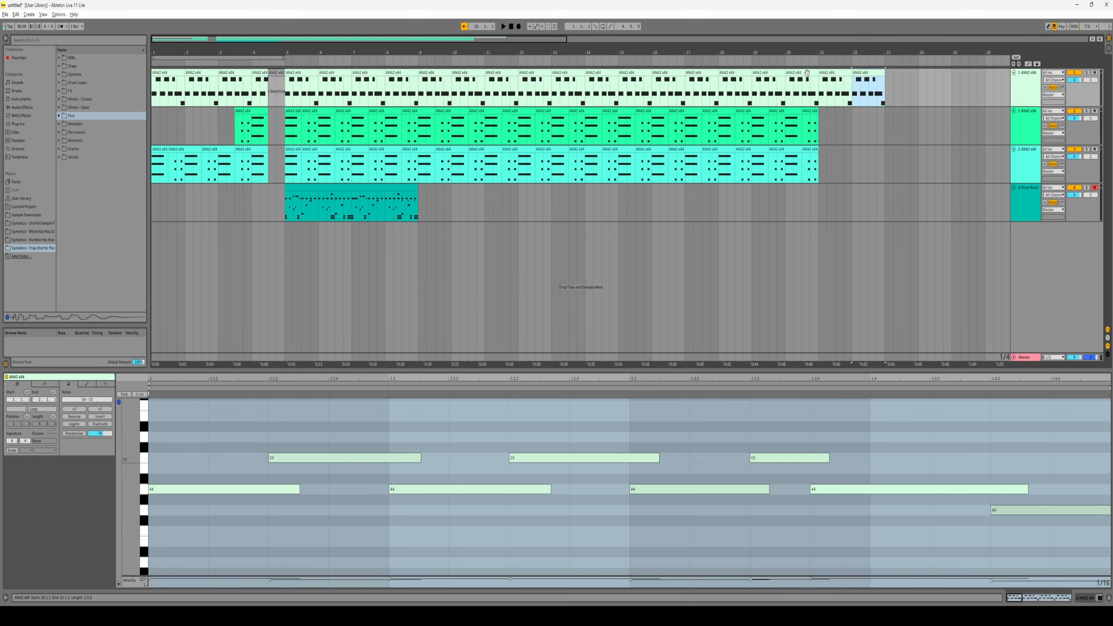
{"action": "scroll", "coordinate": [823, 127], "scroll_direction": "left", "scroll_amount": 5}
- Extend the second track from bar 21 to 29.3 with copies of its ANA2 x64 clips from bar 5
{"action": "left_click", "coordinate": [820, 127]}
{"action": "left_click", "coordinate": [293, 111]}
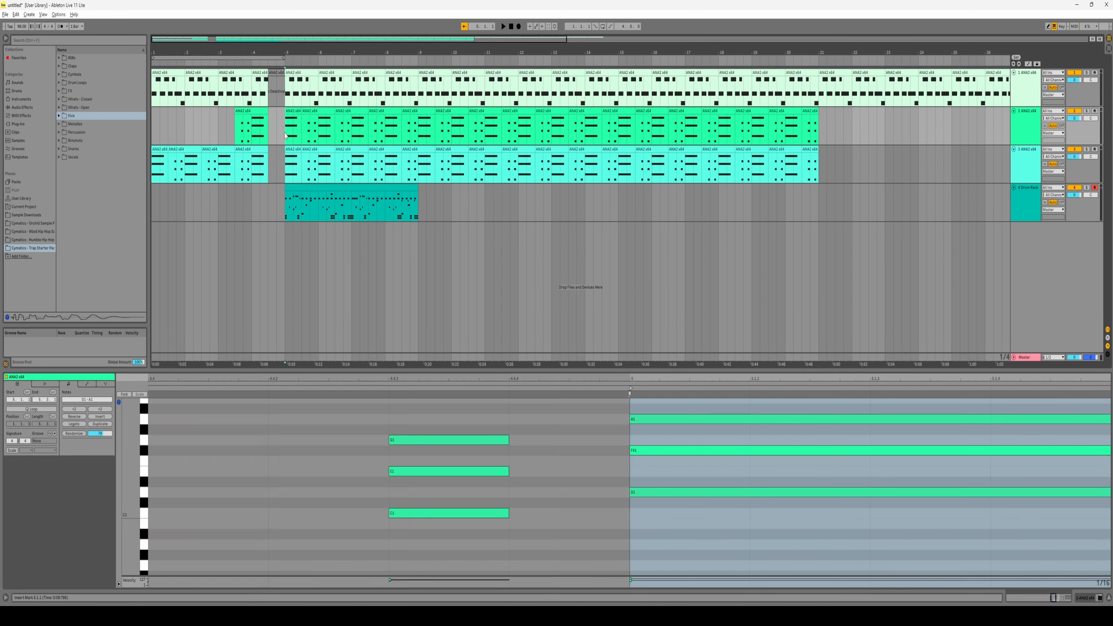
{"action": "left_click", "coordinate": [317, 111], "text": "shift"}
{"action": "key", "text": "ctrl+d"}
{"action": "key", "text": "ctrl+d"}
{"action": "key", "text": "ctrl+d"}
{"action": "key", "text": "ctrl+d"}
{"action": "key", "text": "ctrl+d"}
{"action": "key", "text": "ctrl+d"}
{"action": "key", "text": "ctrl+d"}
{"action": "key", "text": "ctrl+d"}
{"action": "key", "text": "ctrl+d"}
{"action": "key", "text": "ctrl+d"}
{"action": "key", "text": "ctrl+d"}
{"action": "key", "text": "ctrl+d"}
{"action": "key", "text": "ctrl+d"}
{"action": "key", "text": "ctrl+d"}
{"action": "key", "text": "ctrl+d"}
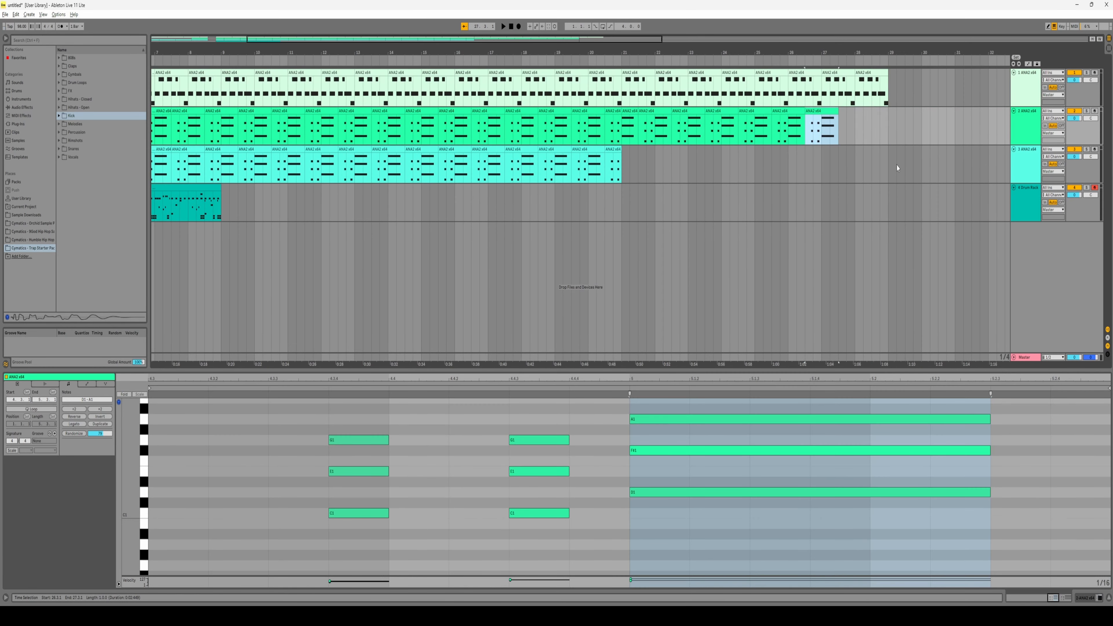
- Extend the third track from bar 21 to 29.3 with duplicates of its ANA2 x64 clip
{"action": "left_click", "coordinate": [613, 167]}
{"action": "key", "text": "ctrl+d"}
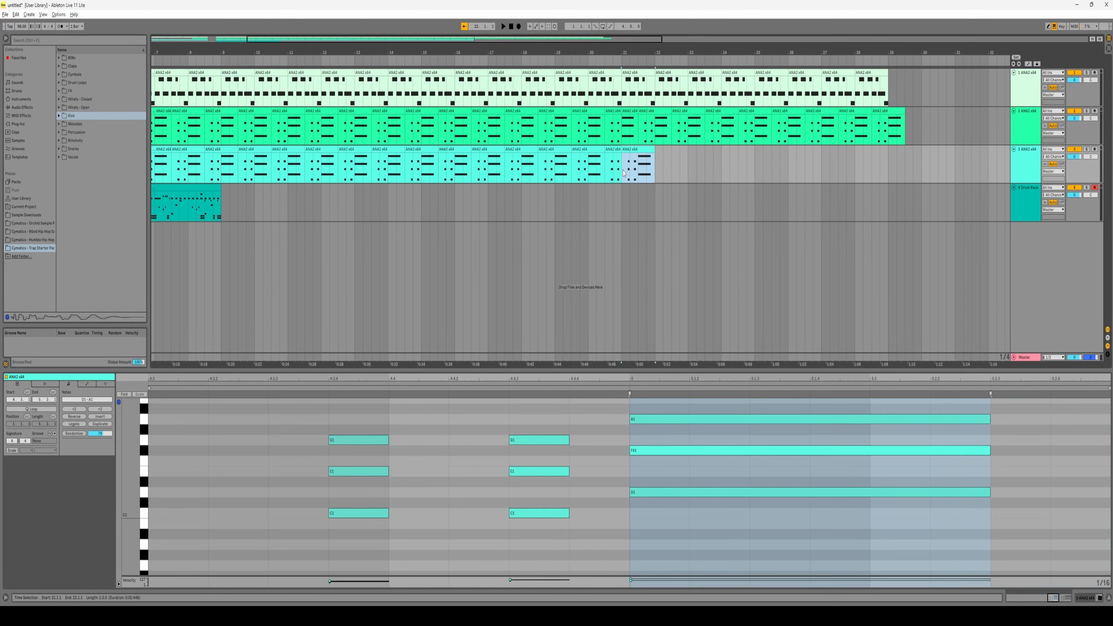
{"action": "key", "text": "ctrl+d"}
{"action": "key", "text": "ctrl+d"}
{"action": "key", "text": "ctrl+d"}
{"action": "key", "text": "ctrl+d"}
{"action": "key", "text": "ctrl+d"}
{"action": "key", "text": "ctrl+d"}
{"action": "key", "text": "ctrl+d"}
{"action": "left_click", "coordinate": [638, 221]}
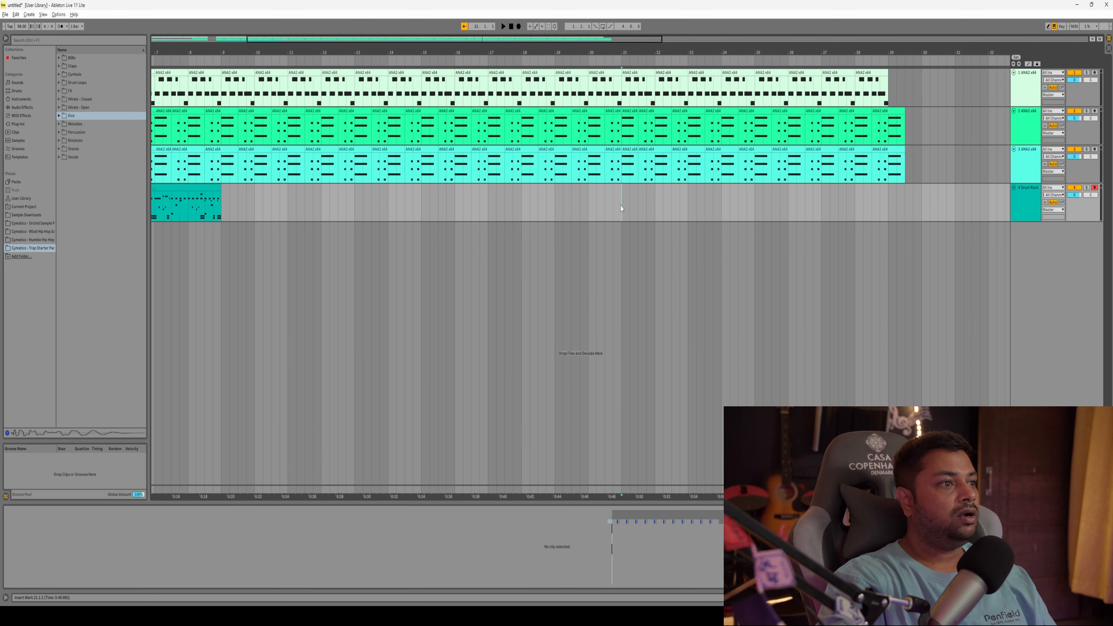
- Insert an audio track below the Drum Rack track and disarm the Drum Rack track for recording
{"action": "scroll", "coordinate": [638, 222], "scroll_direction": "left", "scroll_amount": 3}
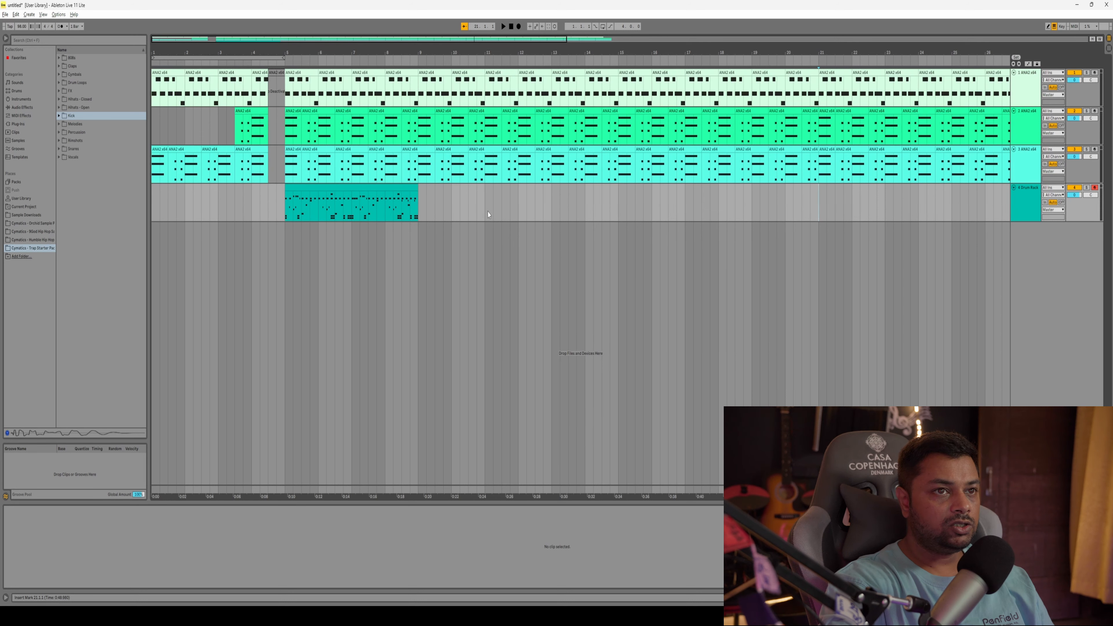
{"action": "scroll", "coordinate": [489, 214], "scroll_direction": "right", "scroll_amount": 1}
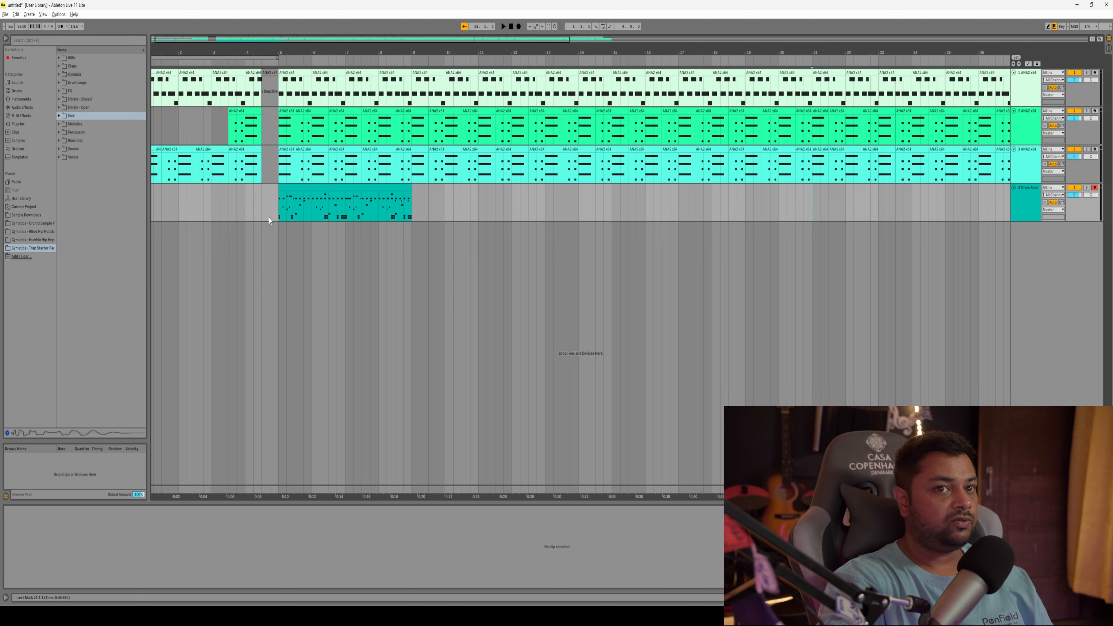
{"action": "left_click", "coordinate": [1024, 239]}
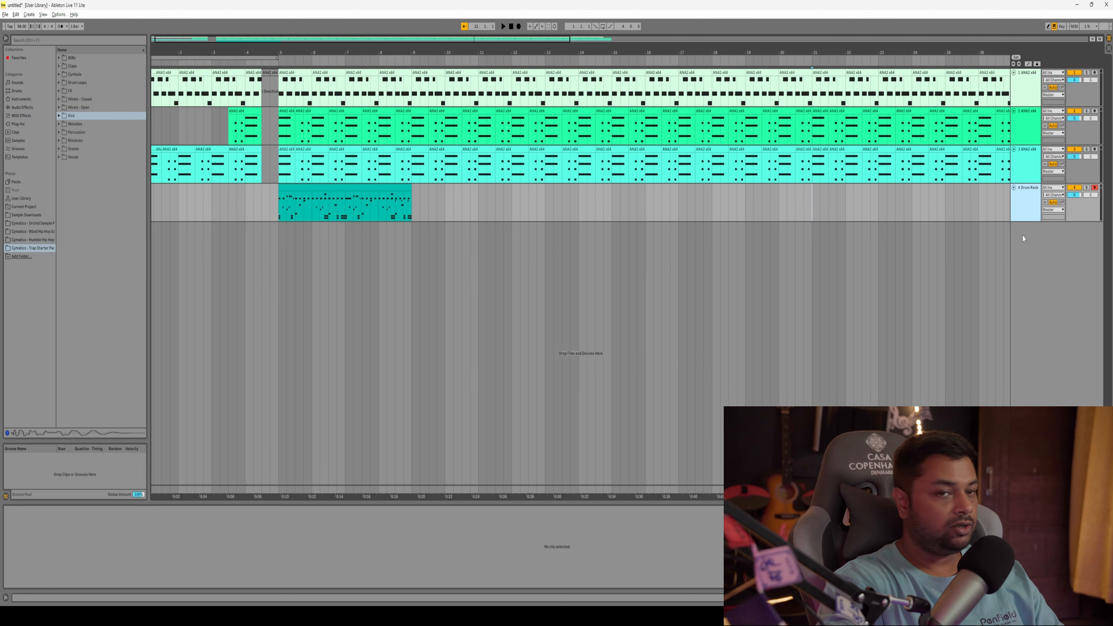
{"action": "key", "text": "ctrl+t"}
{"action": "left_click", "coordinate": [1095, 188]}
{"action": "left_click", "coordinate": [1033, 240]}
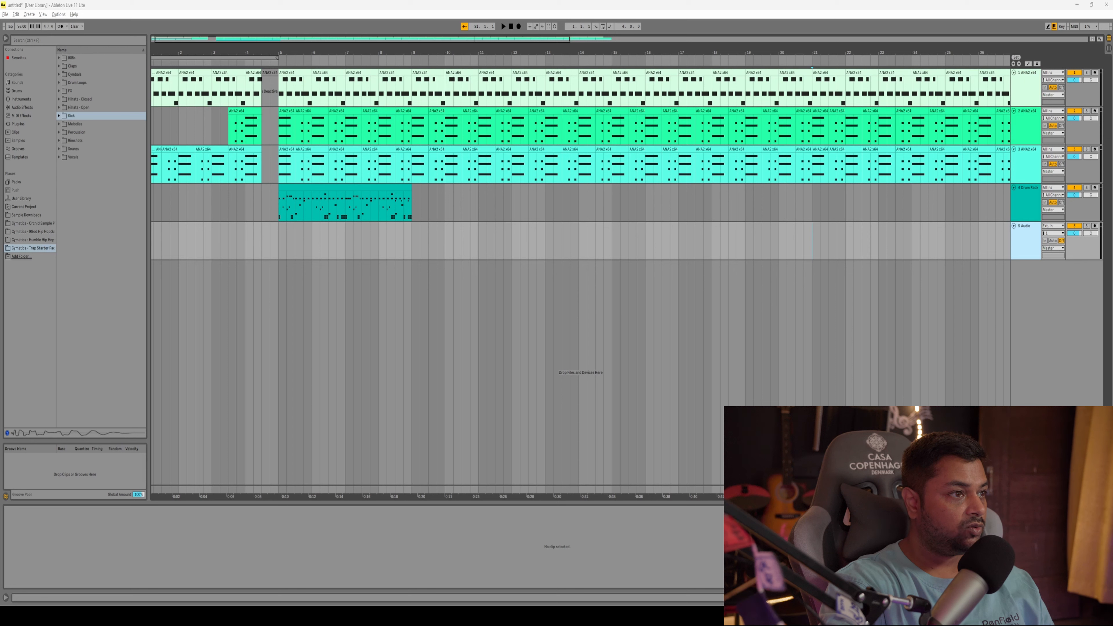
- Add Cymatics - Humble FX 1 - Scratch.wav from the Humble pack's FX folder to the audio track, ending exactly at bar 5
{"action": "left_click", "coordinate": [31, 239]}
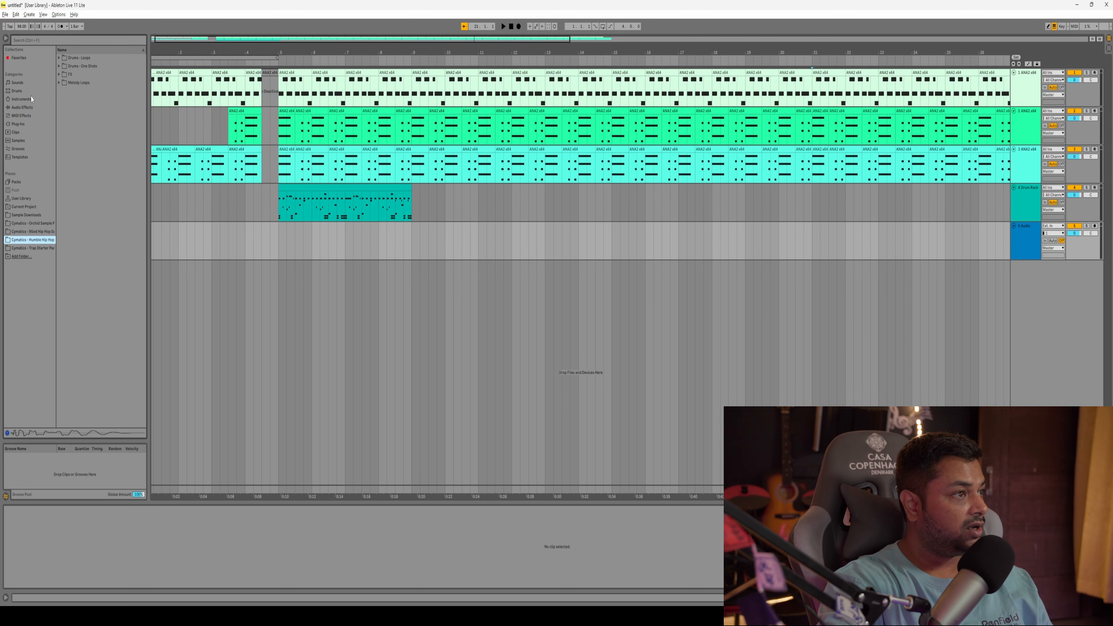
{"action": "left_click", "coordinate": [59, 74]}
{"action": "left_click", "coordinate": [102, 83]}
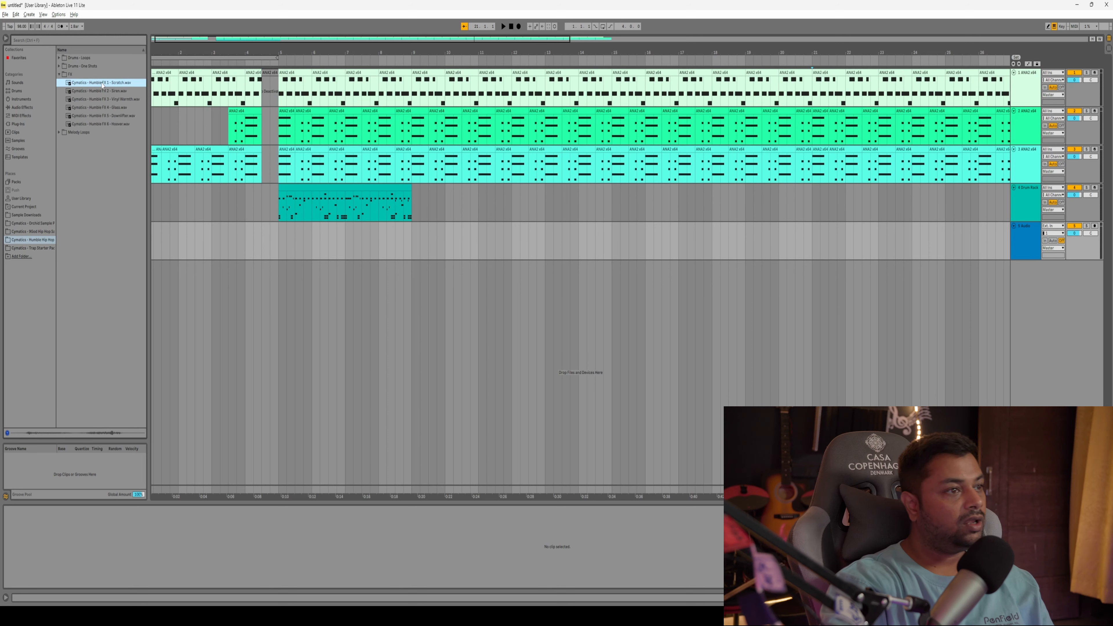
{"action": "left_click_drag", "start_coordinate": [102, 85], "coordinate": [282, 253]}
{"action": "left_click", "coordinate": [271, 255]}
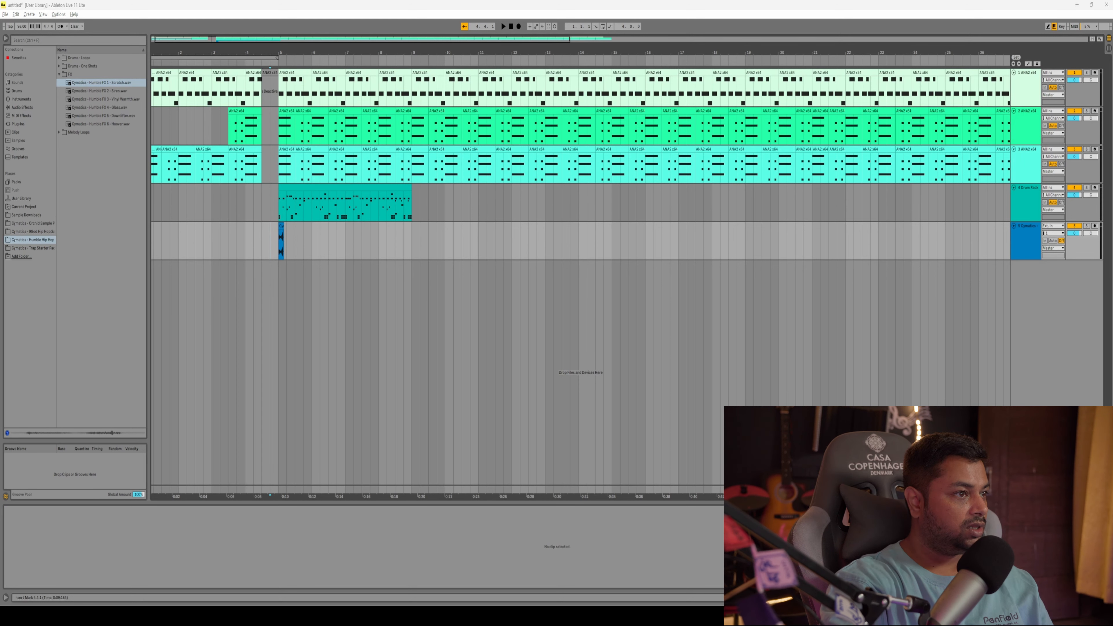
{"action": "left_click_drag", "start_coordinate": [282, 236], "coordinate": [272, 237]}
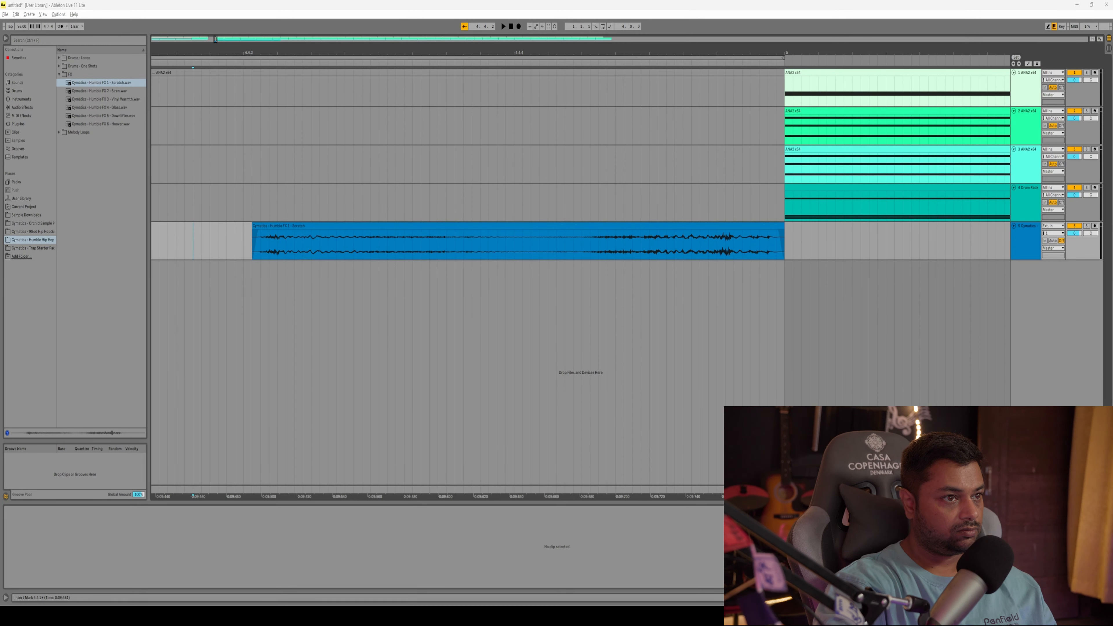
- Repeat the Scratch clip on the audio track so two copies run back to back up to bar 5, and play it
{"action": "left_click", "coordinate": [254, 256]}
{"action": "key", "text": "space"}
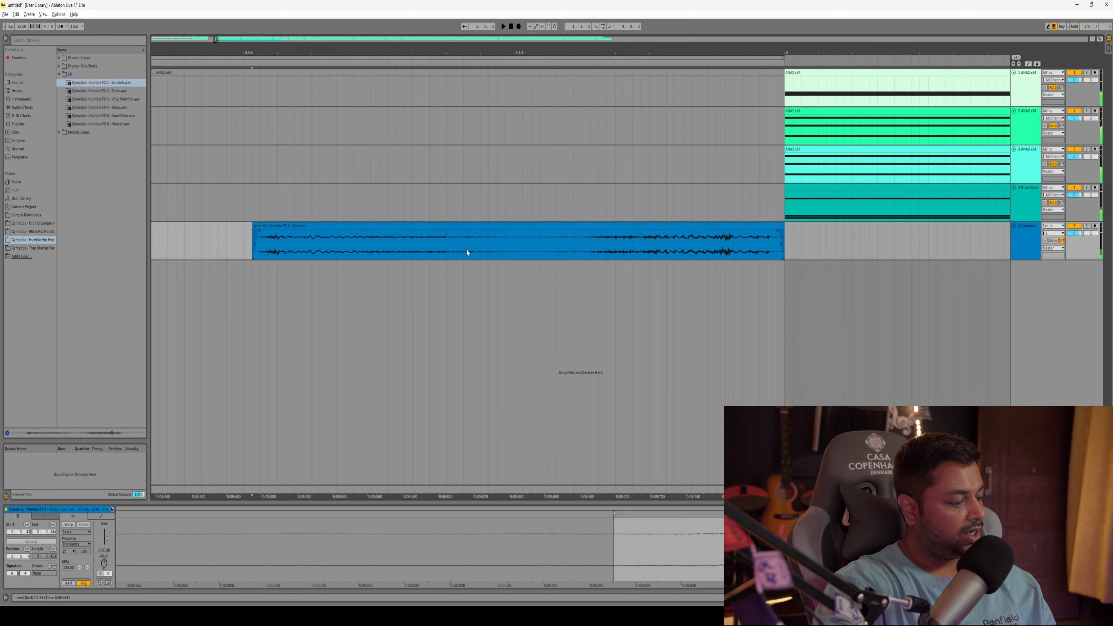
{"action": "scroll", "coordinate": [331, 268], "scroll_direction": "down", "scroll_amount": 3}
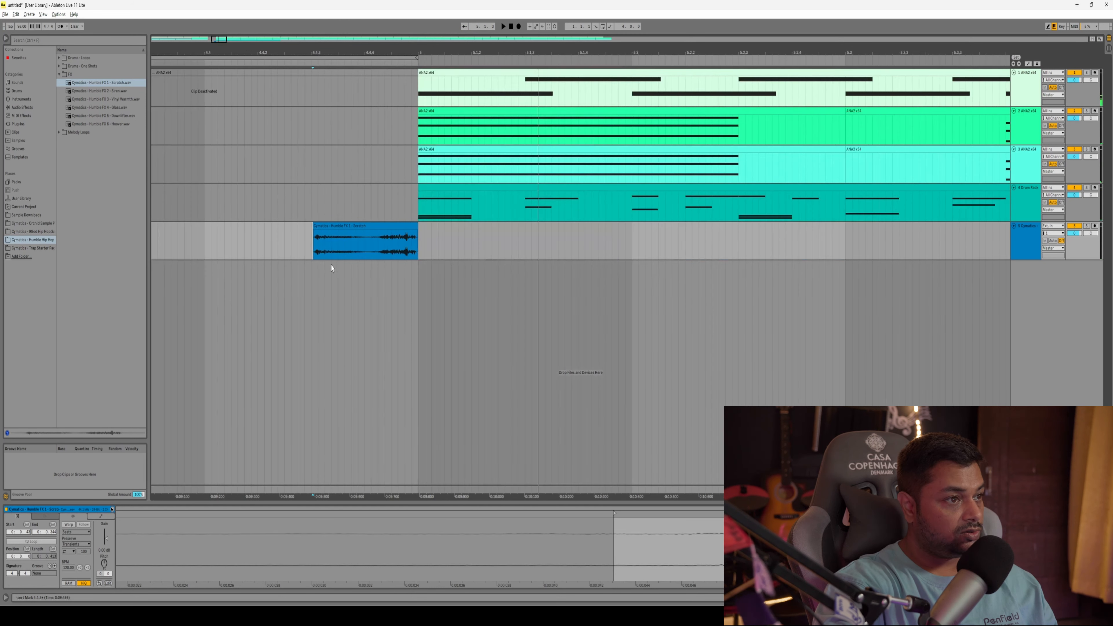
{"action": "scroll", "coordinate": [331, 268], "scroll_direction": "down", "scroll_amount": 3}
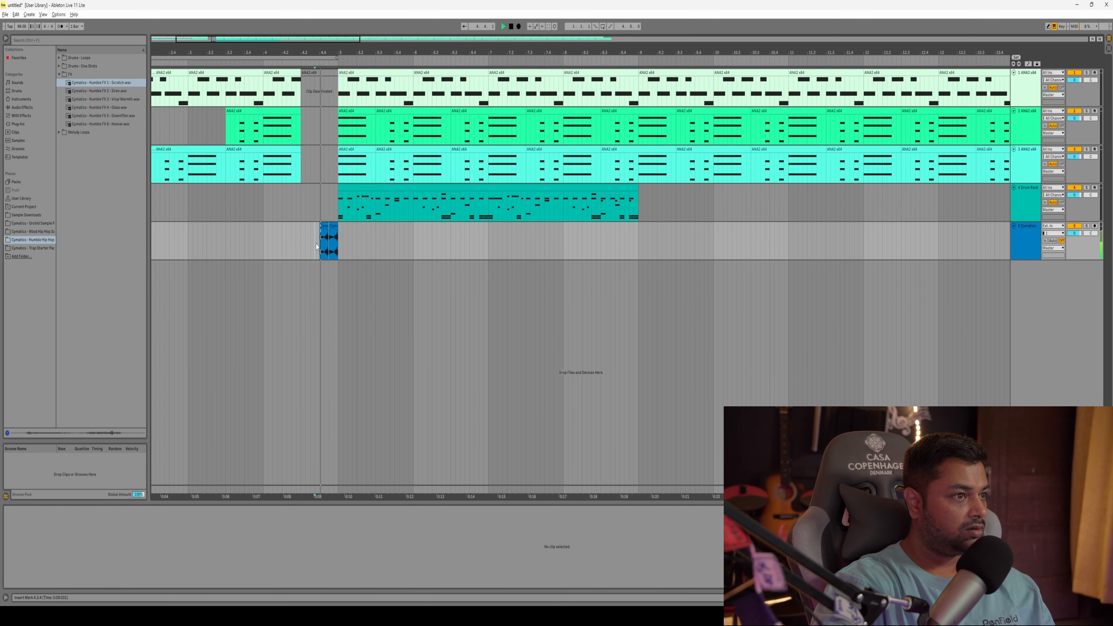
{"action": "key", "text": "space"}
{"action": "scroll", "coordinate": [320, 248], "scroll_direction": "up", "scroll_amount": 3}
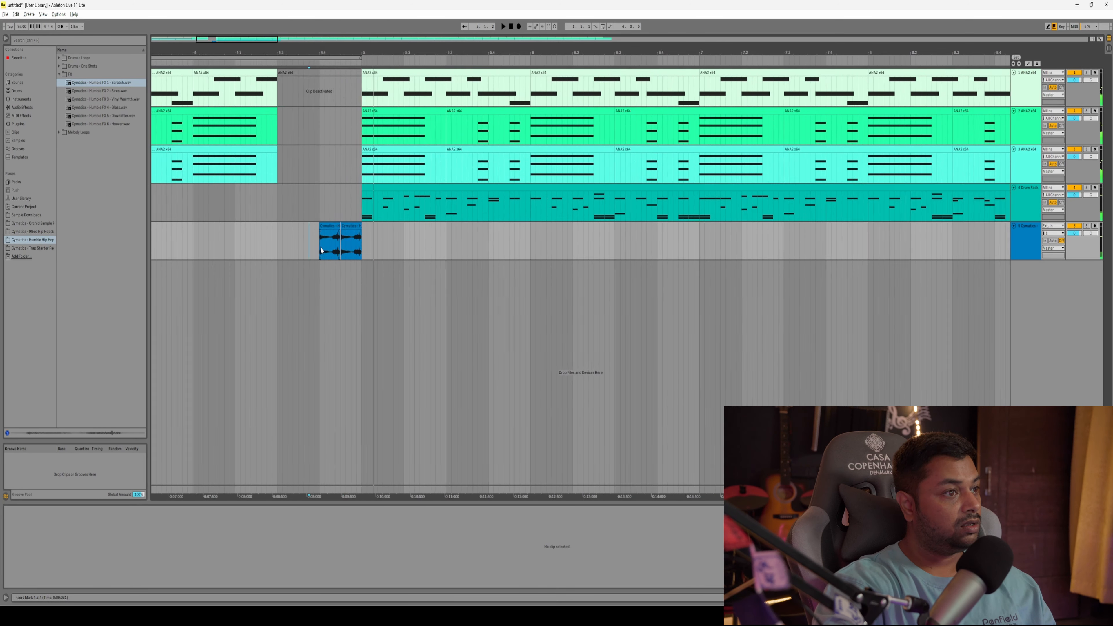
{"action": "left_click_drag", "start_coordinate": [320, 247], "coordinate": [504, 248]}
{"action": "scroll", "coordinate": [445, 248], "scroll_direction": "down", "scroll_amount": 3}
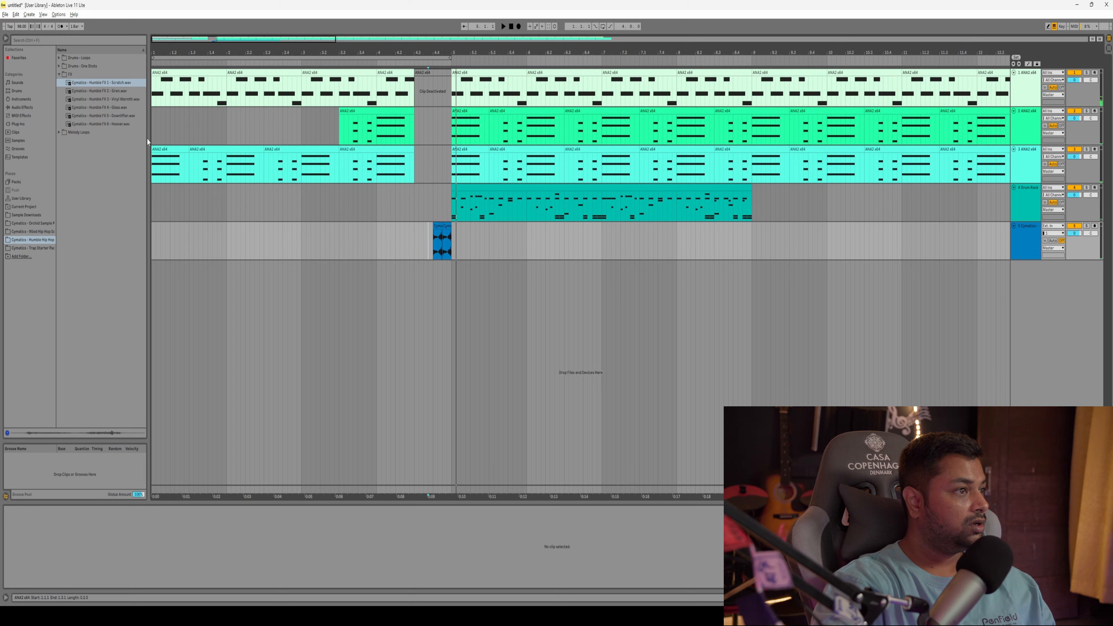
- Add the FX 5 gun sample from the other Hip Hop pack's FX folder at 4.1.3 and trim its silent tail
{"action": "left_click", "coordinate": [117, 98]}
{"action": "key", "text": "Down"}
{"action": "key", "text": "Down"}
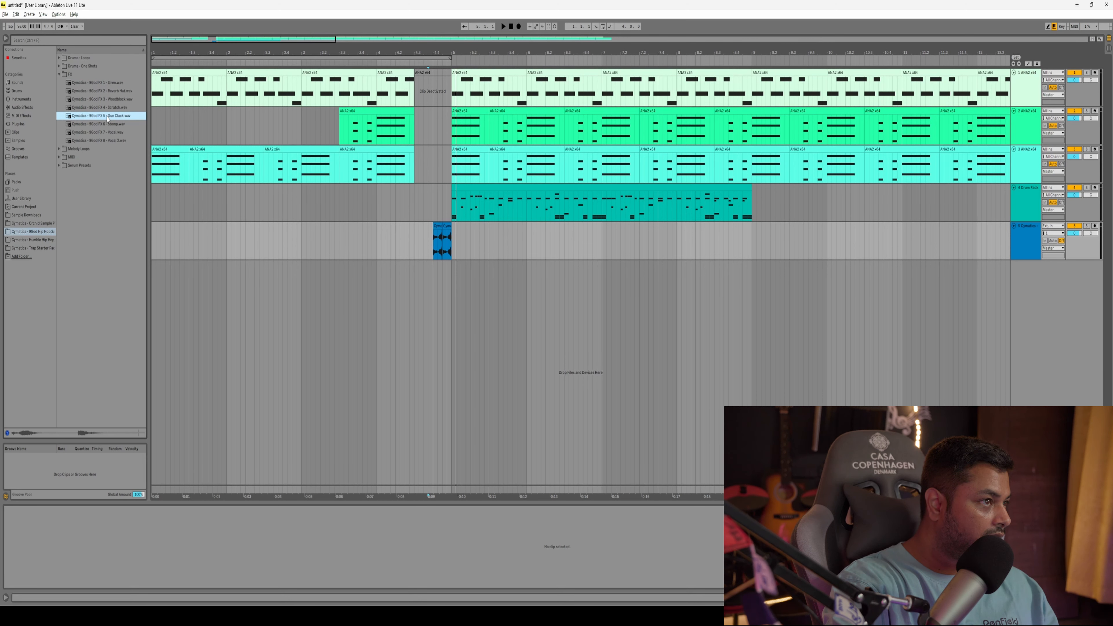
{"action": "left_click_drag", "start_coordinate": [107, 118], "coordinate": [392, 250]}
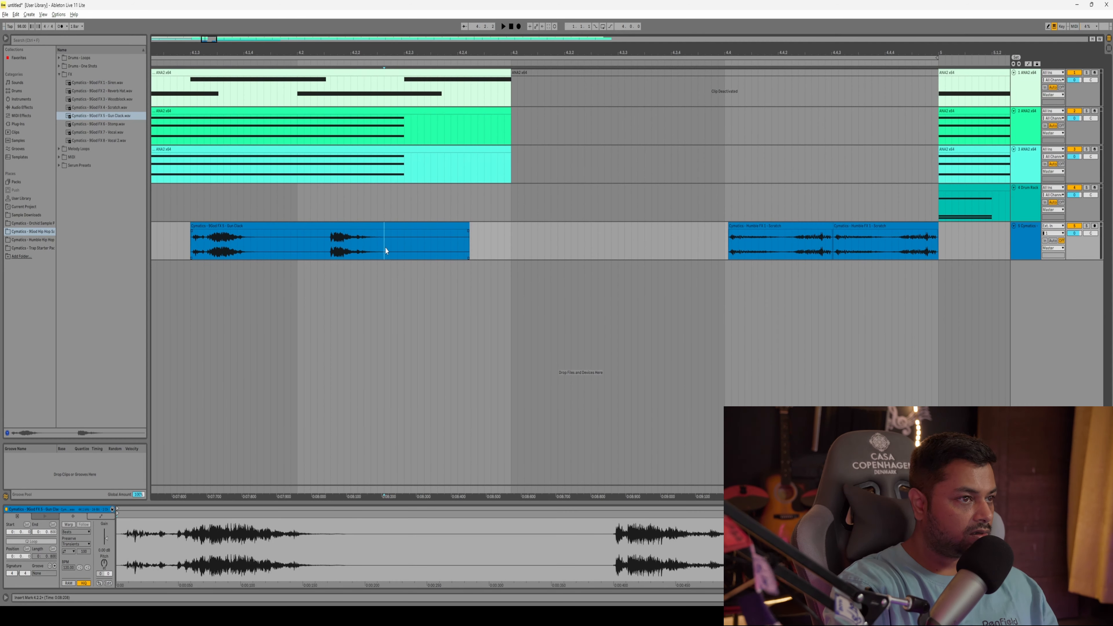
{"action": "left_click_drag", "start_coordinate": [385, 250], "coordinate": [471, 250]}
{"action": "key", "text": "Delete"}
- Cut the silence between the gun sample's two hits, move the second hit directly against the first, and play it
{"action": "left_click", "coordinate": [257, 252]}
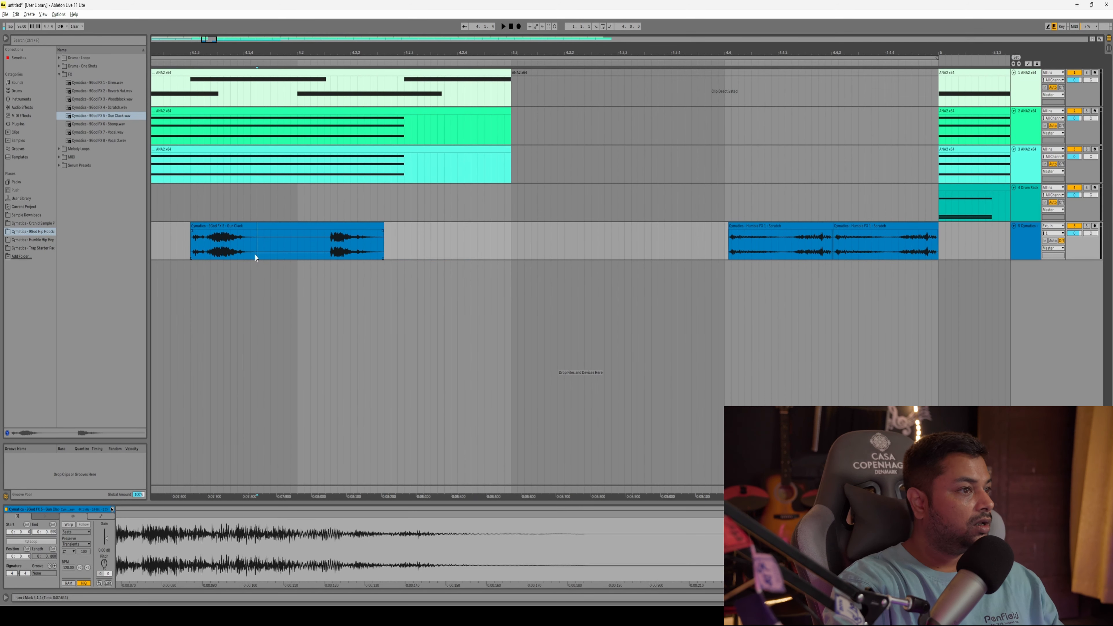
{"action": "scroll", "coordinate": [251, 246], "scroll_direction": "up", "scroll_amount": 2}
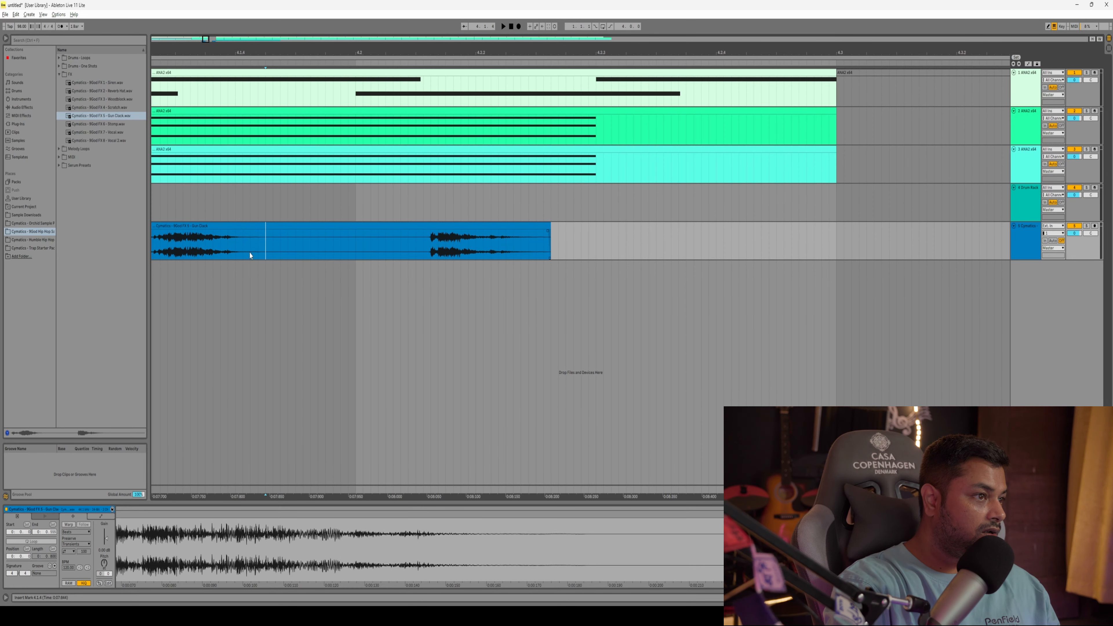
{"action": "left_click_drag", "start_coordinate": [522, 247], "coordinate": [698, 250]}
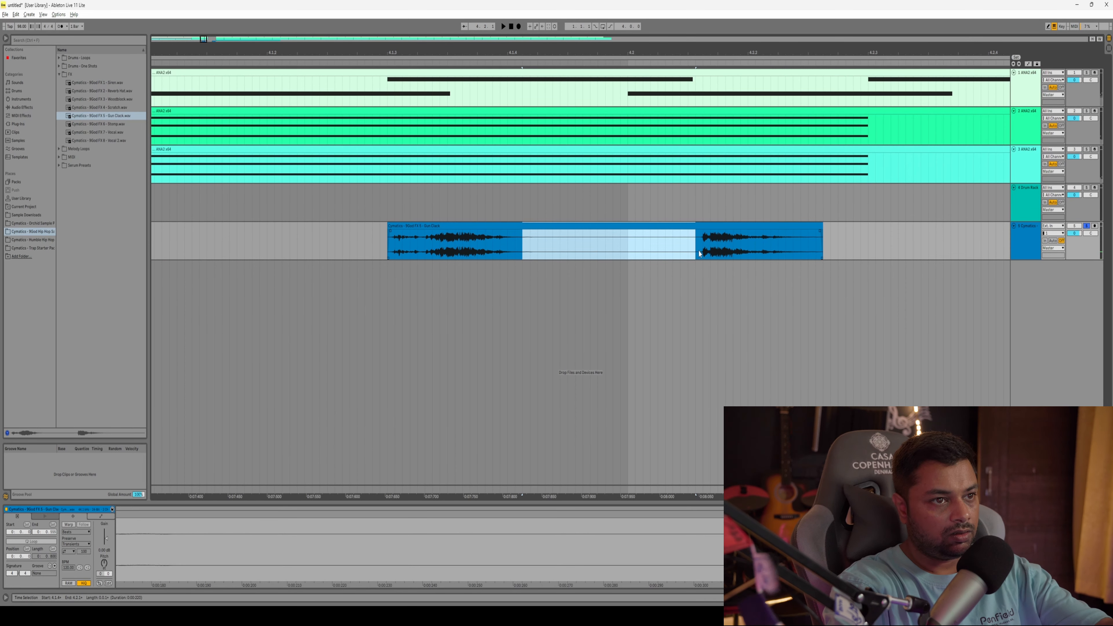
{"action": "key", "text": "Delete"}
{"action": "left_click_drag", "start_coordinate": [717, 226], "coordinate": [308, 244]}
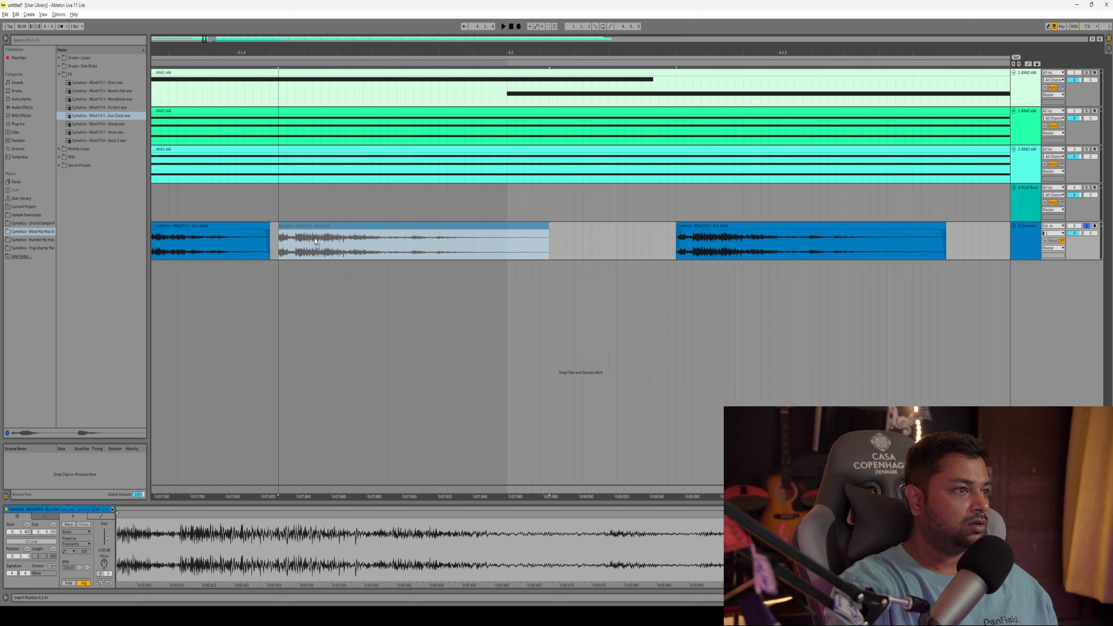
{"action": "scroll", "coordinate": [255, 276], "scroll_direction": "left", "scroll_amount": 3}
{"action": "scroll", "coordinate": [256, 279], "scroll_direction": "left", "scroll_amount": 2}
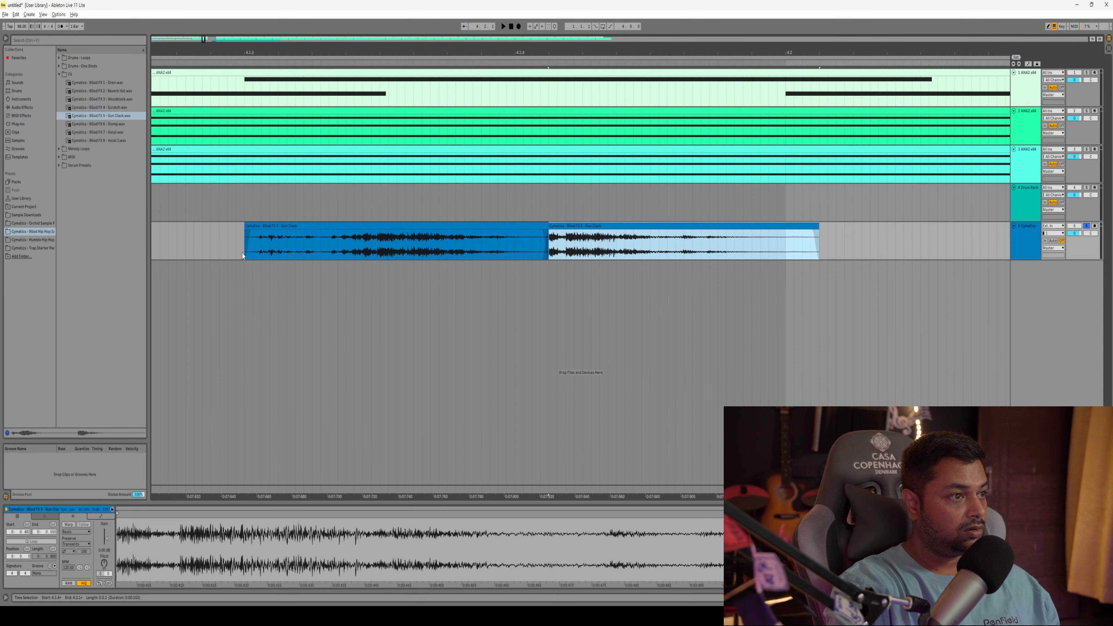
{"action": "left_click", "coordinate": [245, 252]}
{"action": "key", "text": "space"}
{"action": "scroll", "coordinate": [347, 339], "scroll_direction": "down", "scroll_amount": 8}
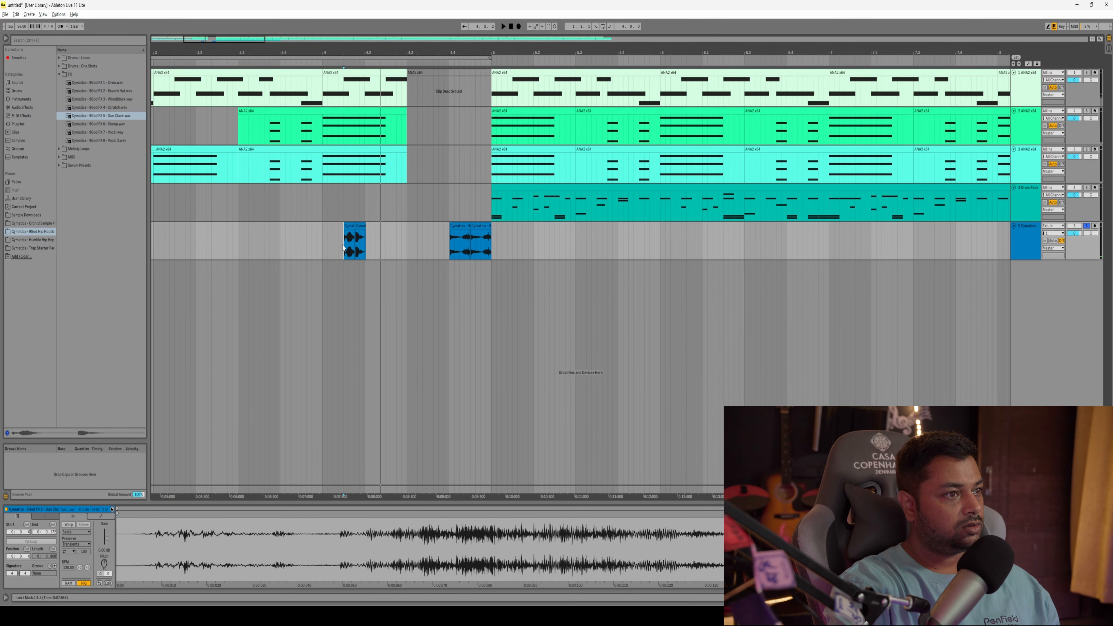
- Consolidate the two gun pieces into one clip and move it directly before the first Scratch clip
{"action": "left_click_drag", "start_coordinate": [343, 244], "coordinate": [364, 244]}
{"action": "scroll", "coordinate": [350, 280], "scroll_direction": "up", "scroll_amount": 6}
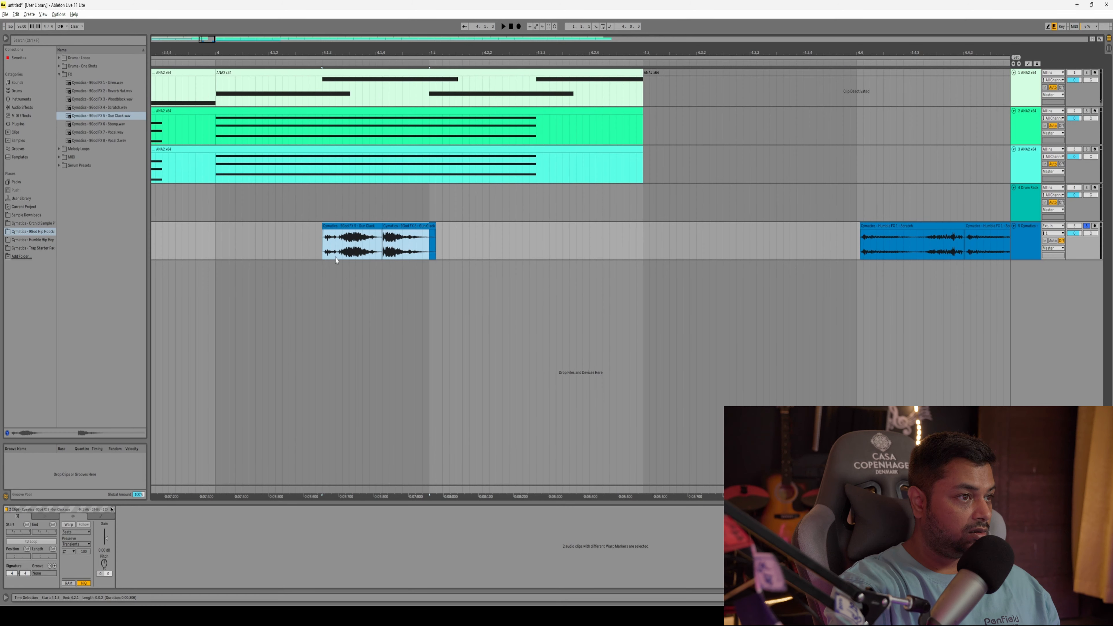
{"action": "left_click", "coordinate": [324, 249]}
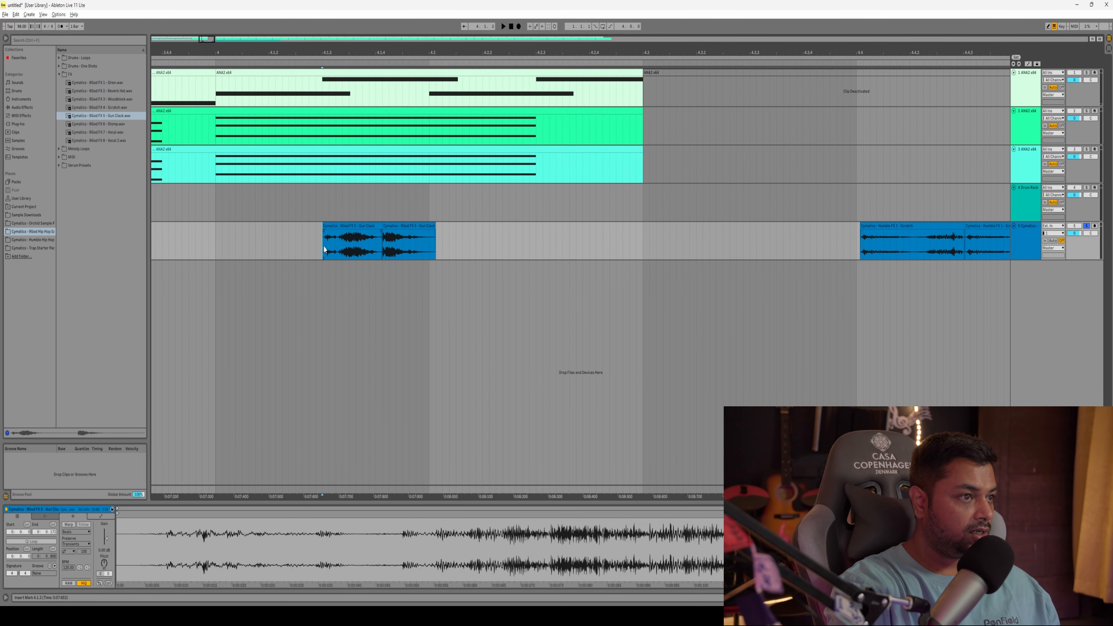
{"action": "left_click_drag", "start_coordinate": [326, 251], "coordinate": [435, 253]}
{"action": "key", "text": "ctrl+j"}
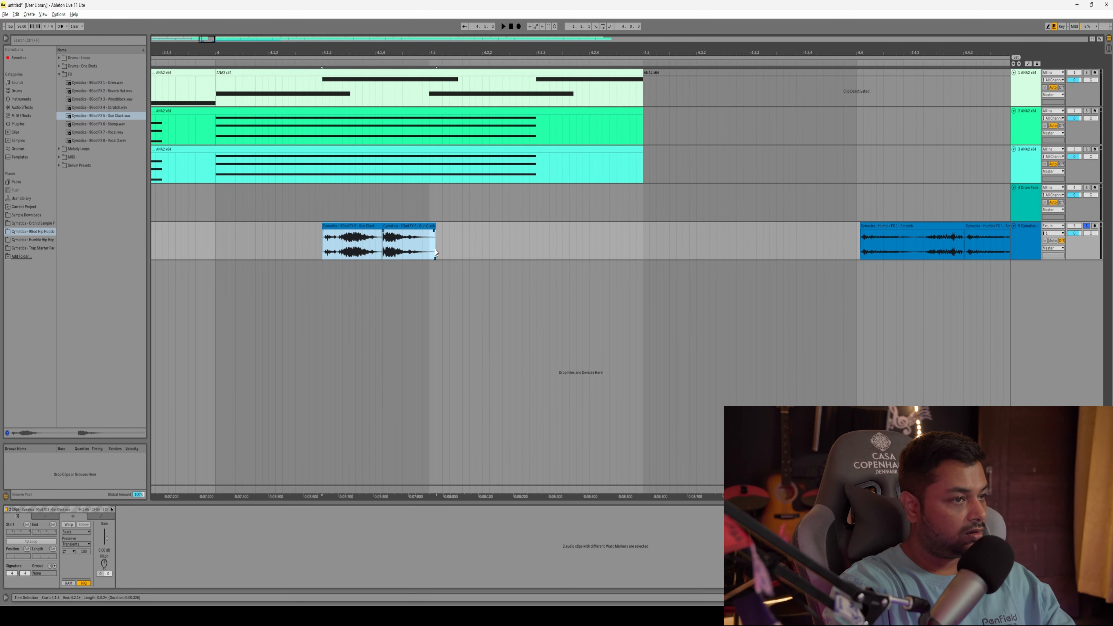
{"action": "left_click_drag", "start_coordinate": [371, 227], "coordinate": [799, 230]}
{"action": "scroll", "coordinate": [851, 285], "scroll_direction": "down", "scroll_amount": 2}
{"action": "scroll", "coordinate": [851, 286], "scroll_direction": "down", "scroll_amount": 3}
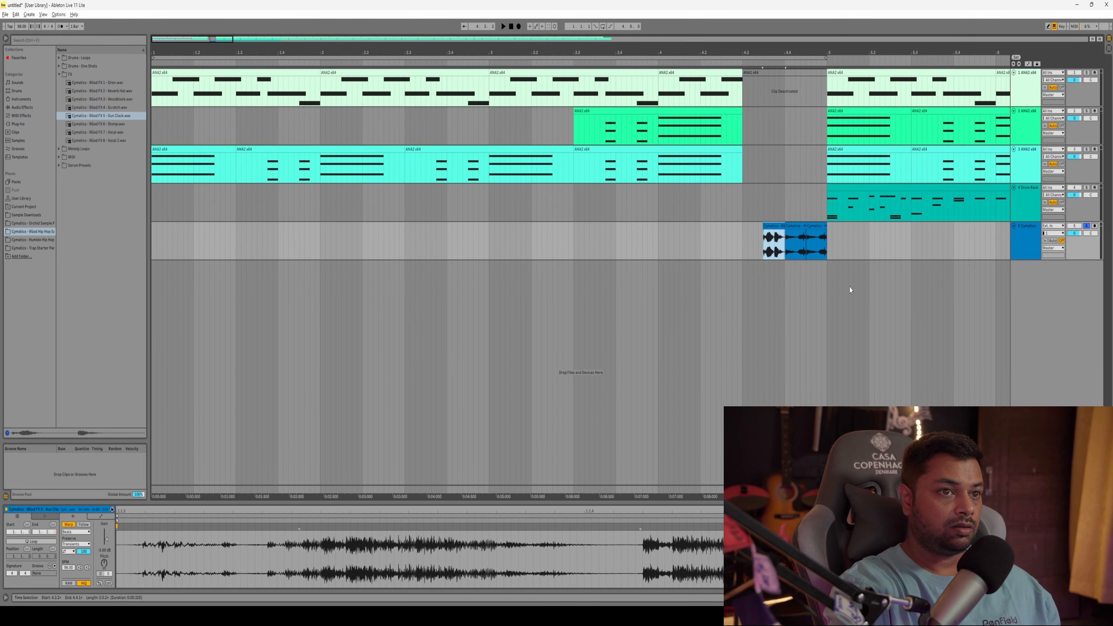
{"action": "scroll", "coordinate": [351, 263], "scroll_direction": "down", "scroll_amount": 3}
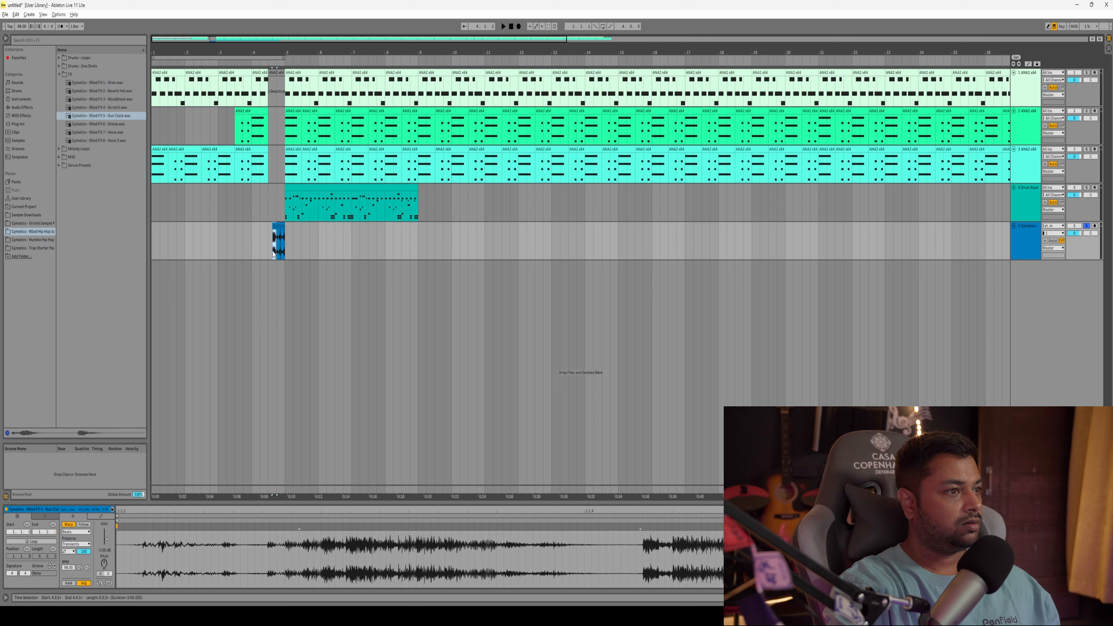
- Turn off solo on the audio track and play the intro's transition into the main section with all tracks
{"action": "left_click", "coordinate": [252, 245]}
{"action": "key", "text": "space"}
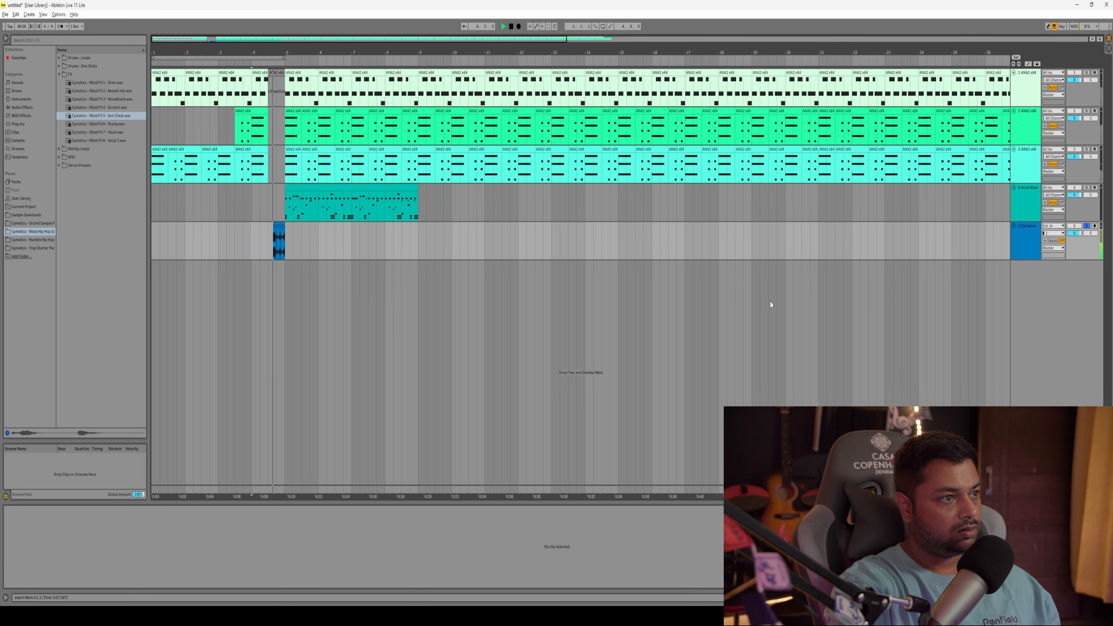
{"action": "key", "text": "space"}
{"action": "left_click", "coordinate": [1086, 226]}
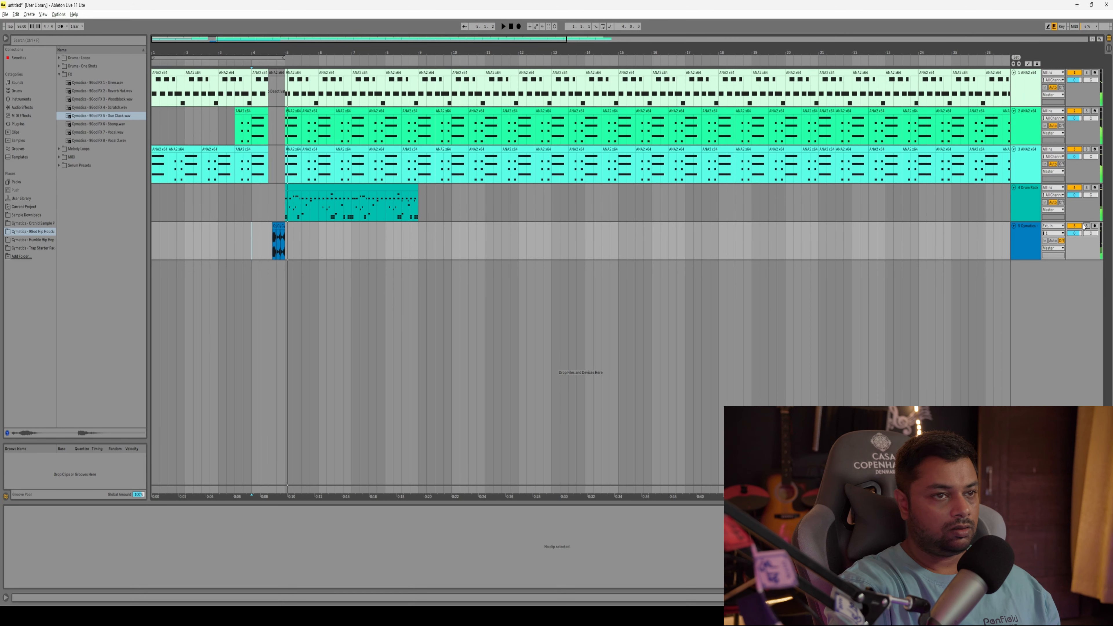
{"action": "left_click", "coordinate": [243, 241]}
{"action": "key", "text": "space"}
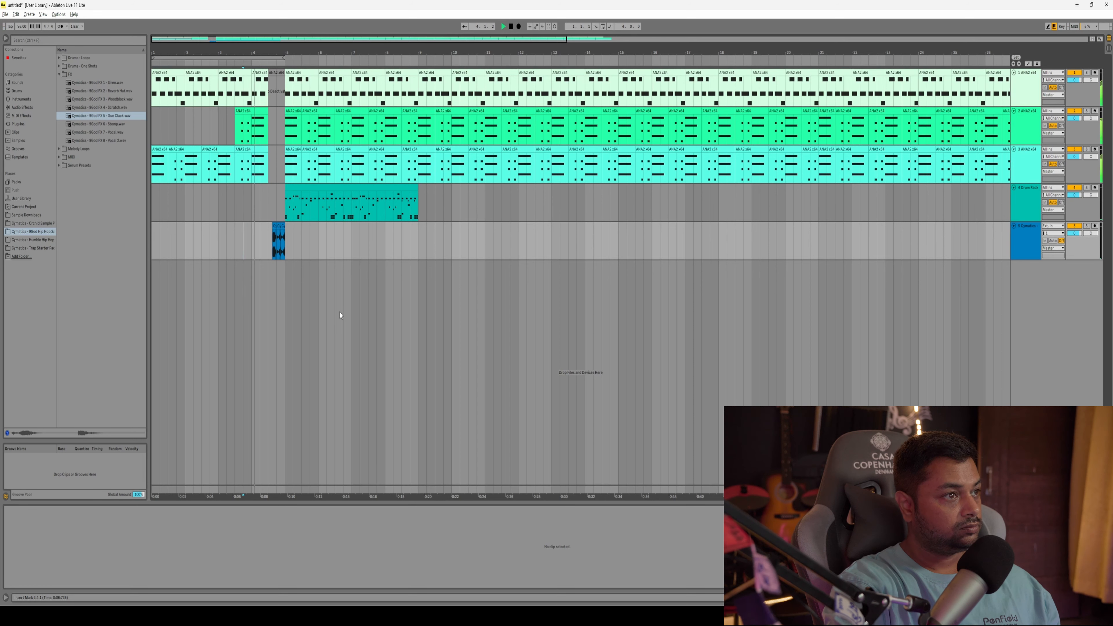
{"action": "key", "text": "space"}
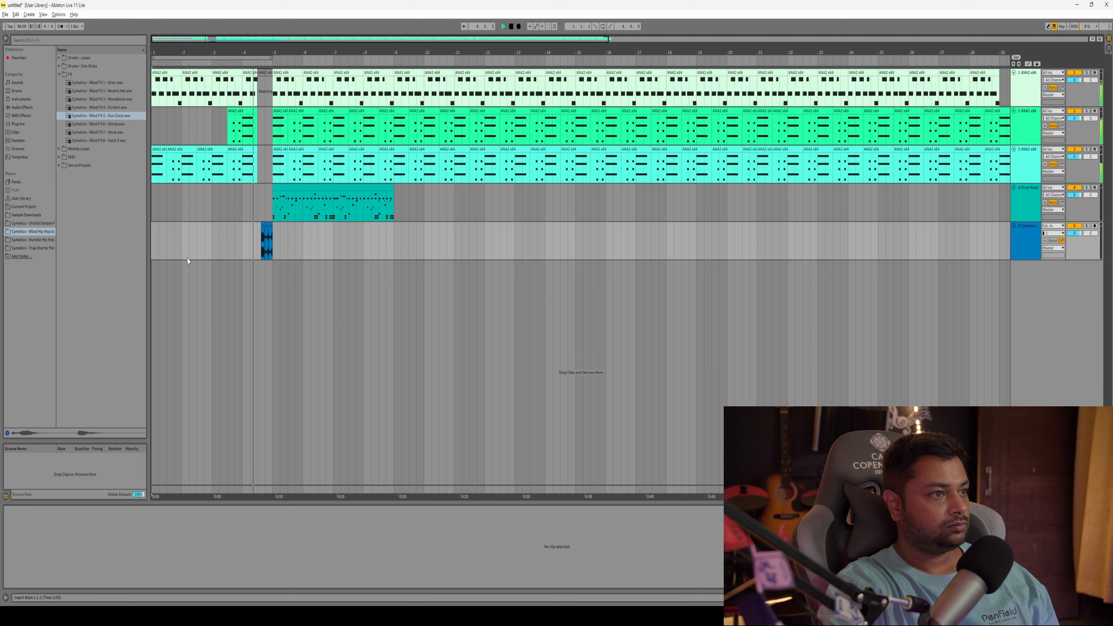
{"action": "key", "text": "space"}
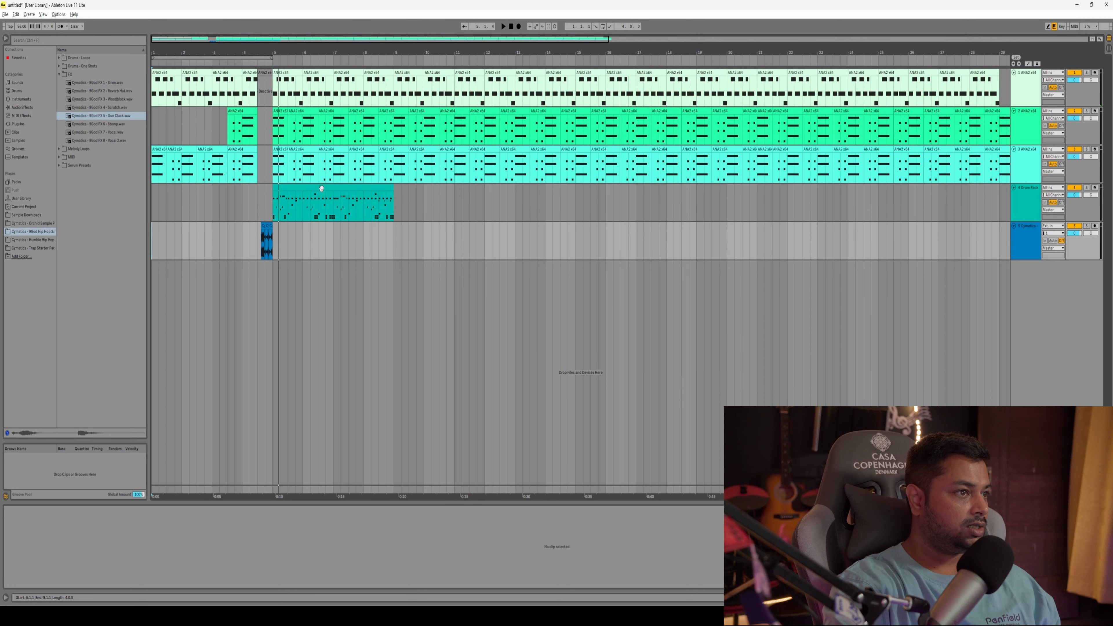
{"action": "left_click", "coordinate": [272, 215]}
{"action": "key", "text": "space"}
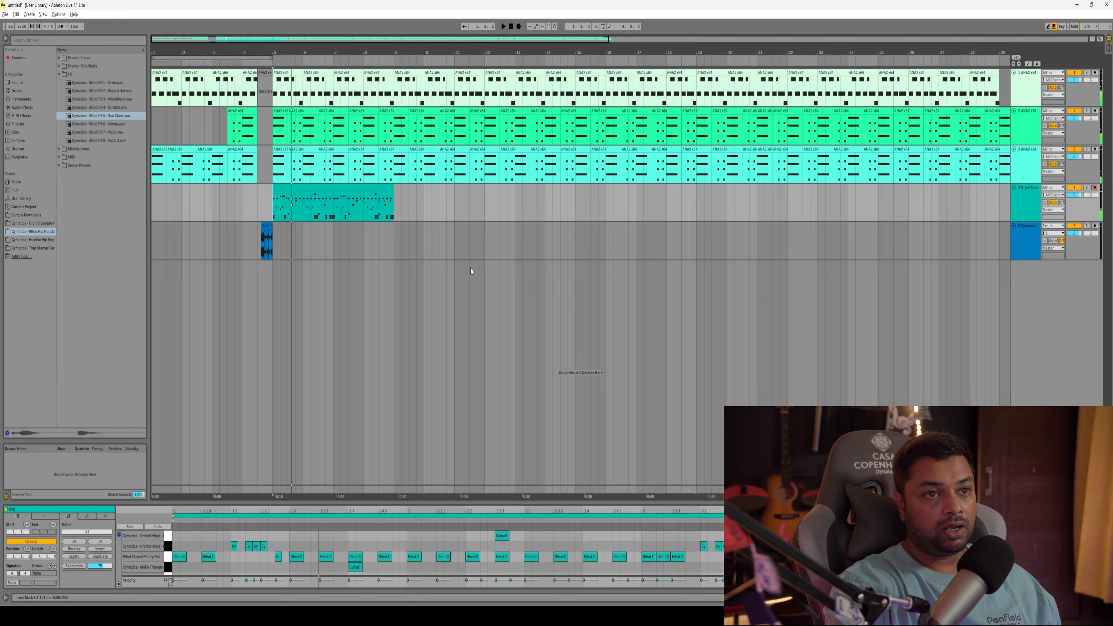
- Copy the four-bar Drum Rack clip from bar 5 to bar 21
{"action": "scroll", "coordinate": [466, 274], "scroll_direction": "down", "scroll_amount": 3}
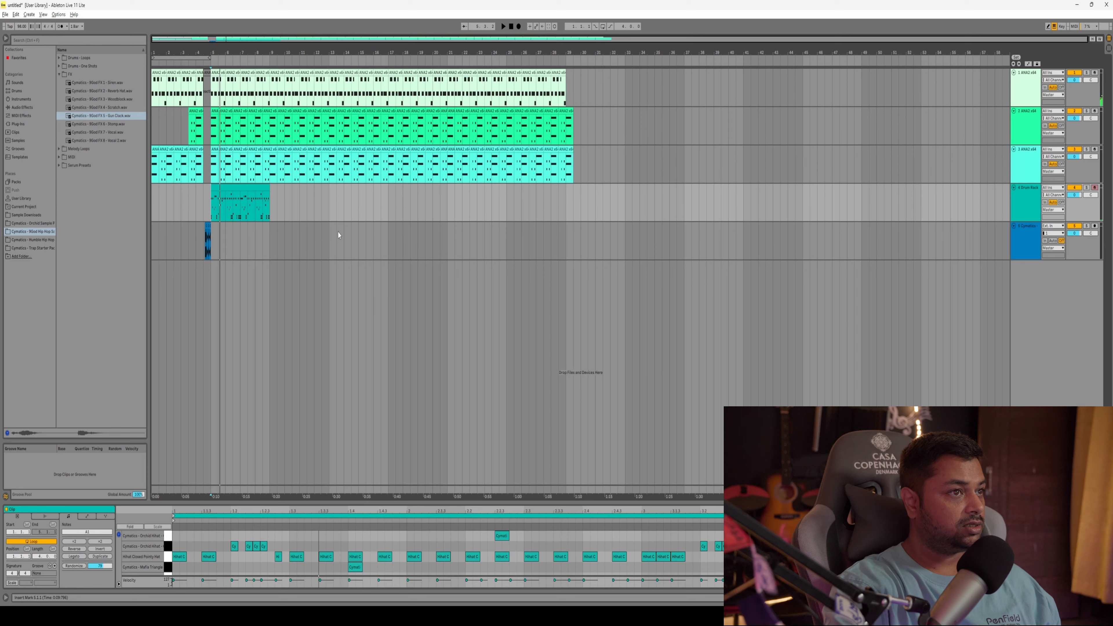
{"action": "left_click_drag", "start_coordinate": [397, 50], "coordinate": [397, 94]}
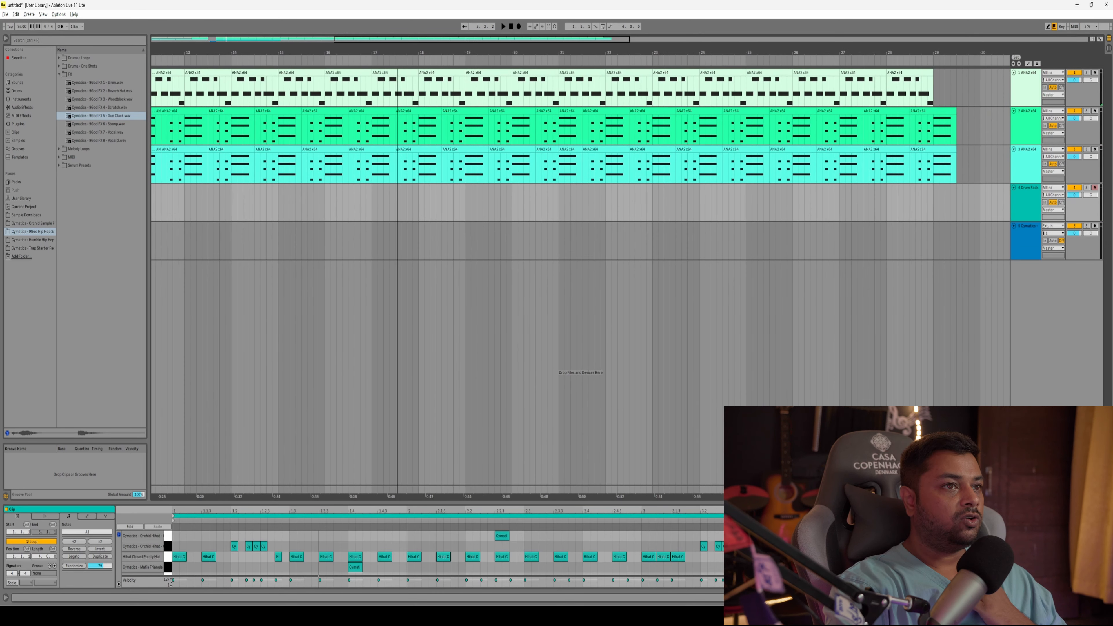
{"action": "scroll", "coordinate": [372, 172], "scroll_direction": "left", "scroll_amount": 6}
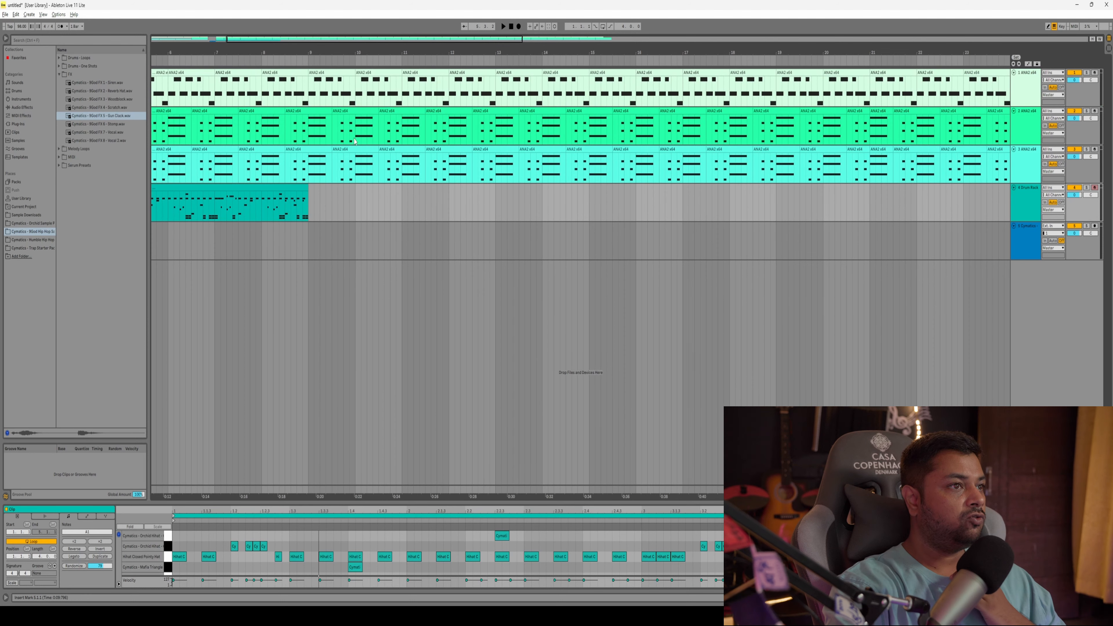
{"action": "left_click_drag", "start_coordinate": [367, 52], "coordinate": [367, 40]}
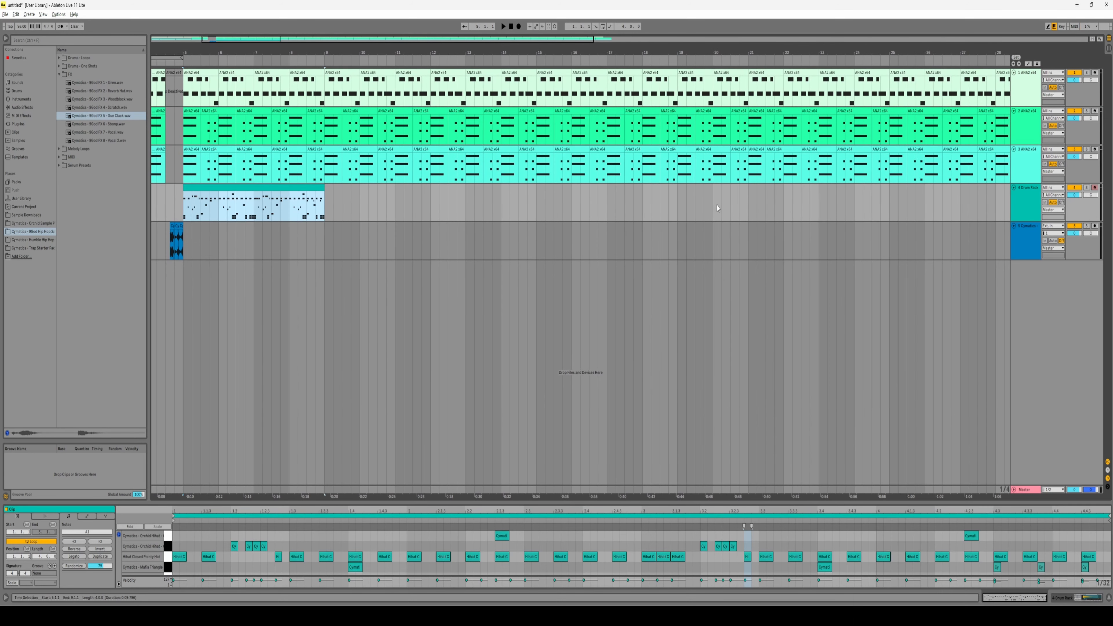
{"action": "left_click", "coordinate": [749, 206]}
{"action": "key", "text": "ctrl+v"}
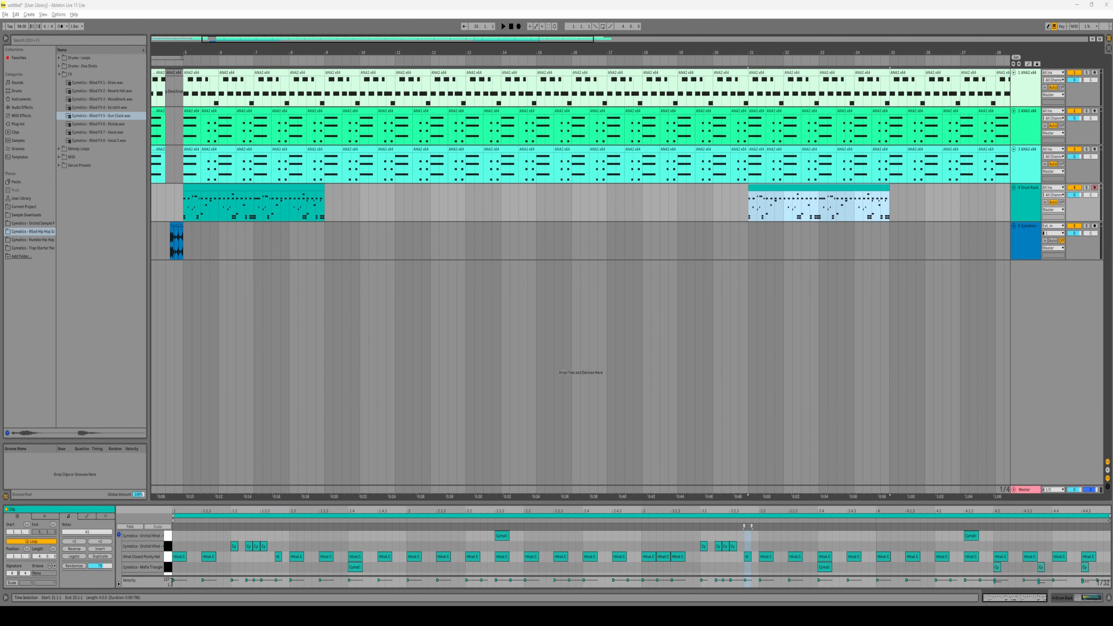
- Delete the closed hi-hat notes from the Drum Rack clip at bar 5 and repeat the thinned pattern up to bar 21
{"action": "left_click", "coordinate": [256, 188]}
{"action": "left_click_drag", "start_coordinate": [246, 503], "coordinate": [245, 380]}
{"action": "double_click", "coordinate": [179, 433]}
{"action": "double_click", "coordinate": [209, 433]}
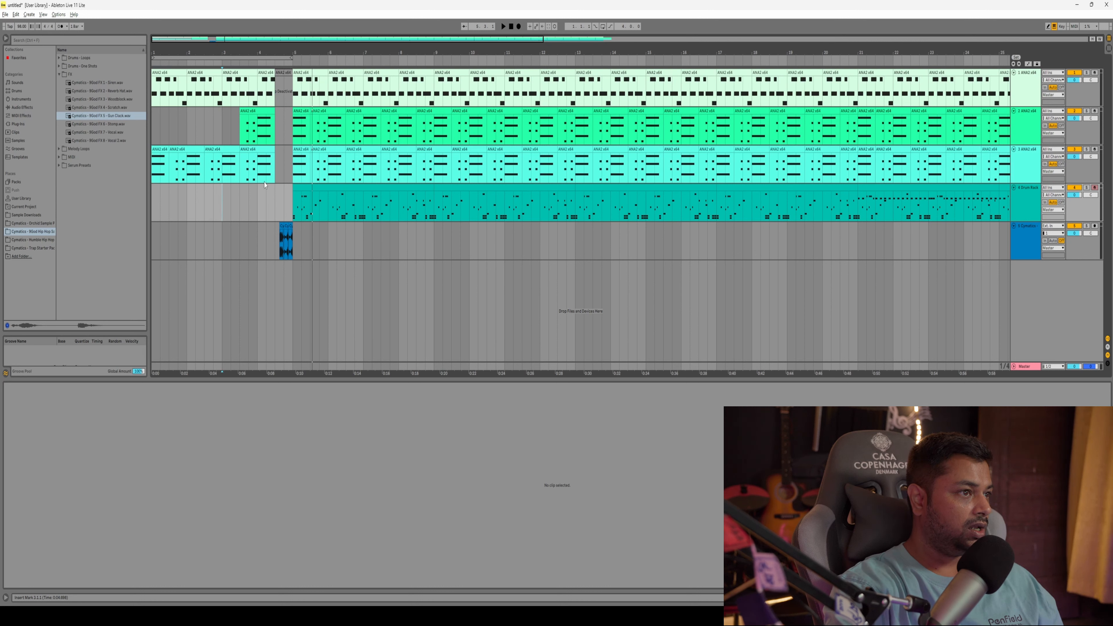
- Lengthen the first short chord in the second track's intro ANA2 x64 clip to twice its length
{"action": "left_click", "coordinate": [254, 113]}
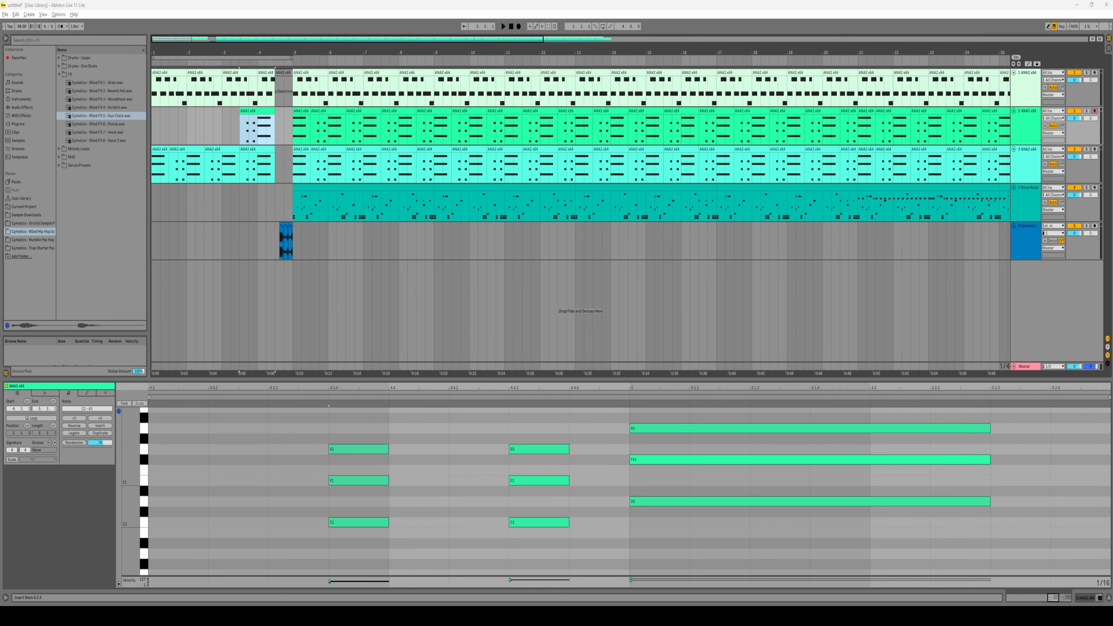
{"action": "left_click_drag", "start_coordinate": [440, 538], "coordinate": [350, 440]}
{"action": "left_click_drag", "start_coordinate": [388, 481], "coordinate": [449, 480]}
- Shorten the intro clip's final long chord to a sixteenth and duplicate it one beat later
{"action": "left_click_drag", "start_coordinate": [1012, 414], "coordinate": [979, 503]}
{"action": "left_click_drag", "start_coordinate": [989, 501], "coordinate": [689, 501]}
{"action": "left_click_drag", "start_coordinate": [645, 536], "coordinate": [870, 416]}
{"action": "key", "text": "ctrl+d"}
{"action": "scroll", "coordinate": [908, 495], "scroll_direction": "right", "scroll_amount": 5}
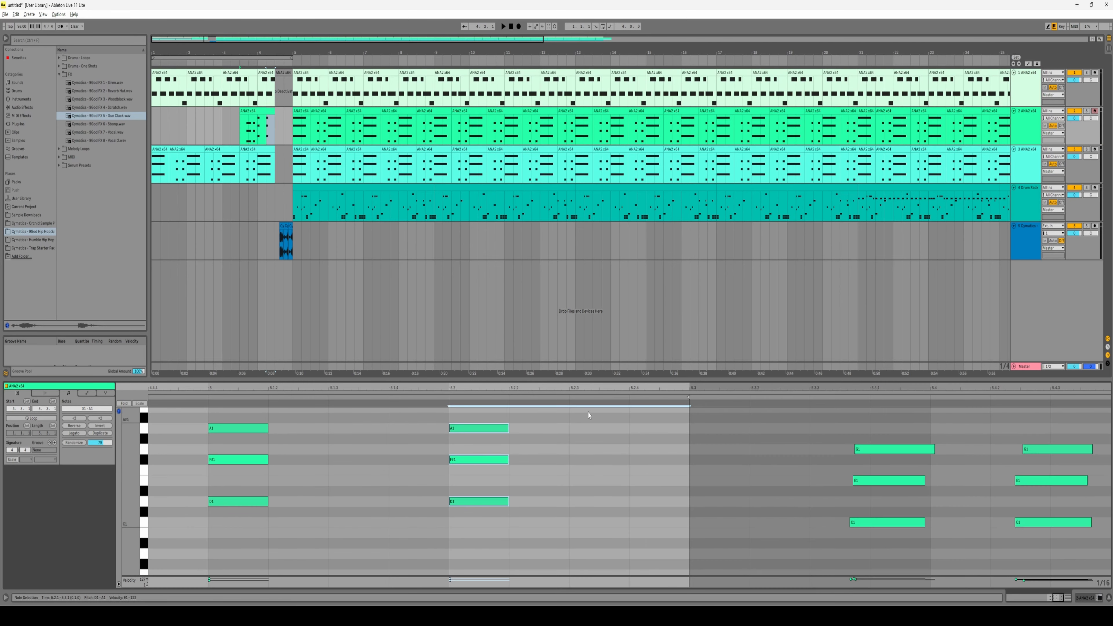
- Copy the edited intro clip from the second track to the same position on the third track and play the section
{"action": "left_click", "coordinate": [257, 111]}
{"action": "key", "text": "ctrl+c"}
{"action": "left_click", "coordinate": [239, 166]}
{"action": "key", "text": "ctrl+v"}
{"action": "left_click", "coordinate": [222, 129]}
{"action": "key", "text": "space"}
{"action": "left_click", "coordinate": [257, 111]}
{"action": "key", "text": "space"}
{"action": "key", "text": "space"}
- Copy the short final chord in the second track's intro clip and paste it one more beat later
{"action": "scroll", "coordinate": [1016, 475], "scroll_direction": "right", "scroll_amount": 10}
{"action": "left_click_drag", "start_coordinate": [767, 416], "coordinate": [1019, 501]}
{"action": "key", "text": "ctrl+c"}
{"action": "left_click", "coordinate": [1019, 502]}
{"action": "key", "text": "ctrl+v"}
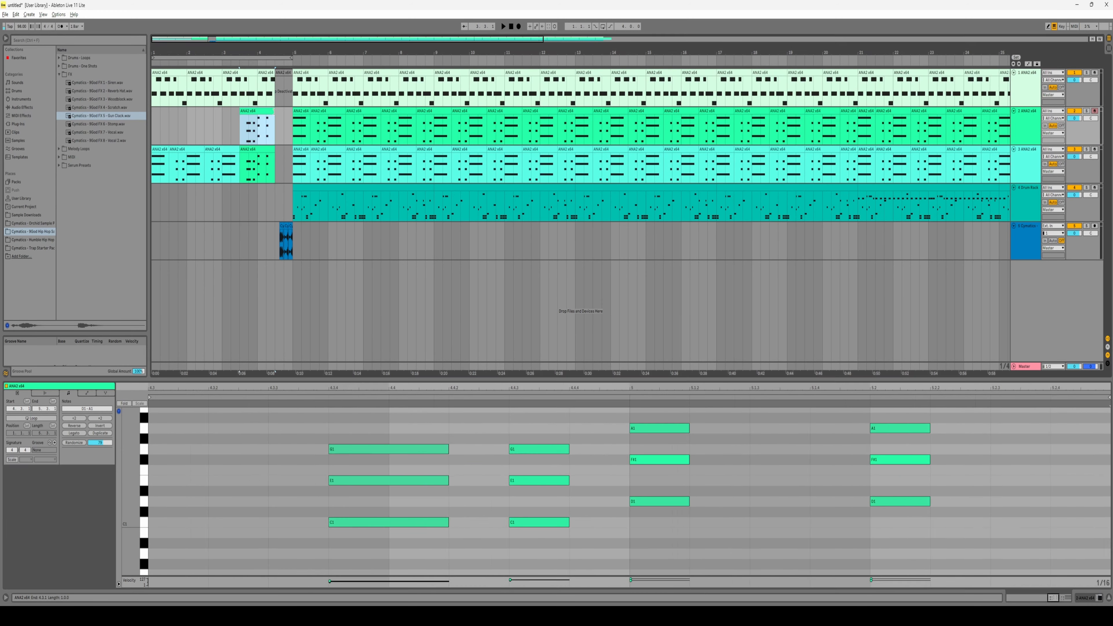
- Extend the second track's intro clip past 4.3 to include the third short chord, and delete the leftover chord after it
{"action": "left_click_drag", "start_coordinate": [274, 111], "coordinate": [284, 111]}
{"action": "scroll", "coordinate": [914, 447], "scroll_direction": "right", "scroll_amount": 5}
{"action": "left_click_drag", "start_coordinate": [914, 447], "coordinate": [806, 530]}
{"action": "key", "text": "Delete"}
- Extend the intro clips on the first and second tracks so that both end at 4.4
{"action": "left_click", "coordinate": [284, 166]}
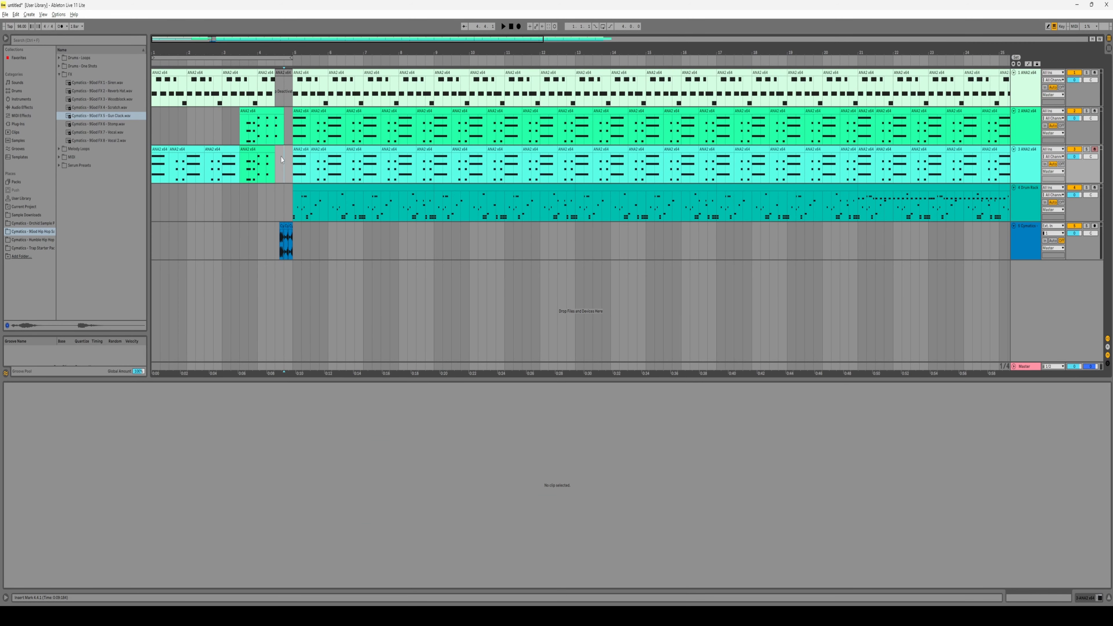
{"action": "scroll", "coordinate": [279, 147], "scroll_direction": "up", "scroll_amount": 3}
{"action": "left_click", "coordinate": [280, 111]}
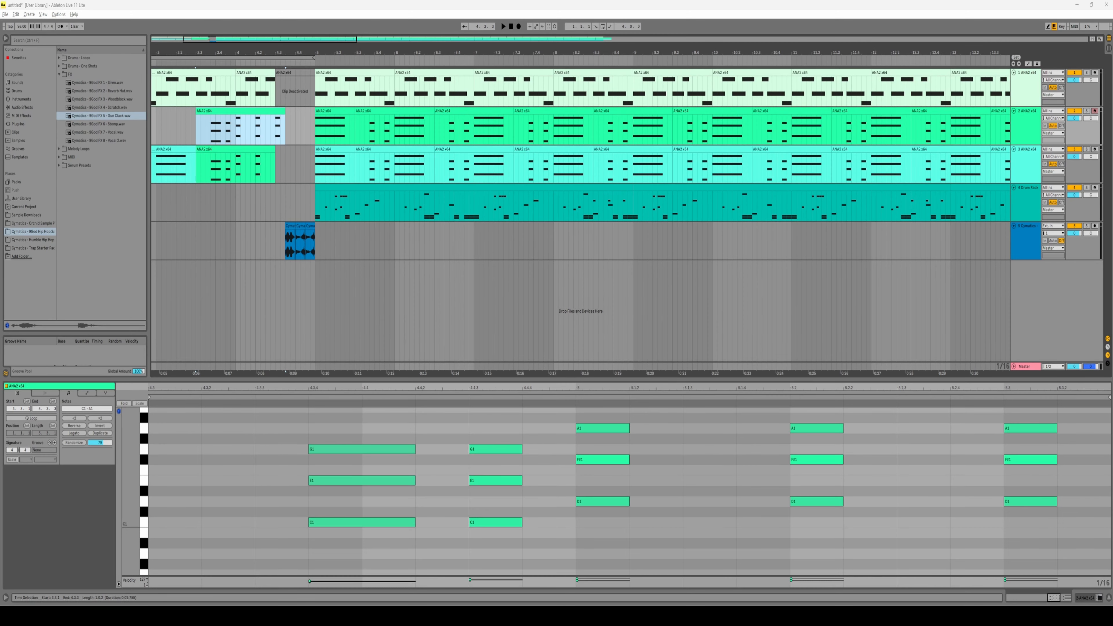
{"action": "scroll", "coordinate": [289, 92], "scroll_direction": "down", "scroll_amount": 1}
{"action": "left_click_drag", "start_coordinate": [278, 73], "coordinate": [293, 73]}
- Replace the third track's last intro clip with a copy of the second track's extended intro clip and play the section
{"action": "left_click", "coordinate": [250, 149]}
{"action": "key", "text": "Delete"}
{"action": "left_click", "coordinate": [254, 111]}
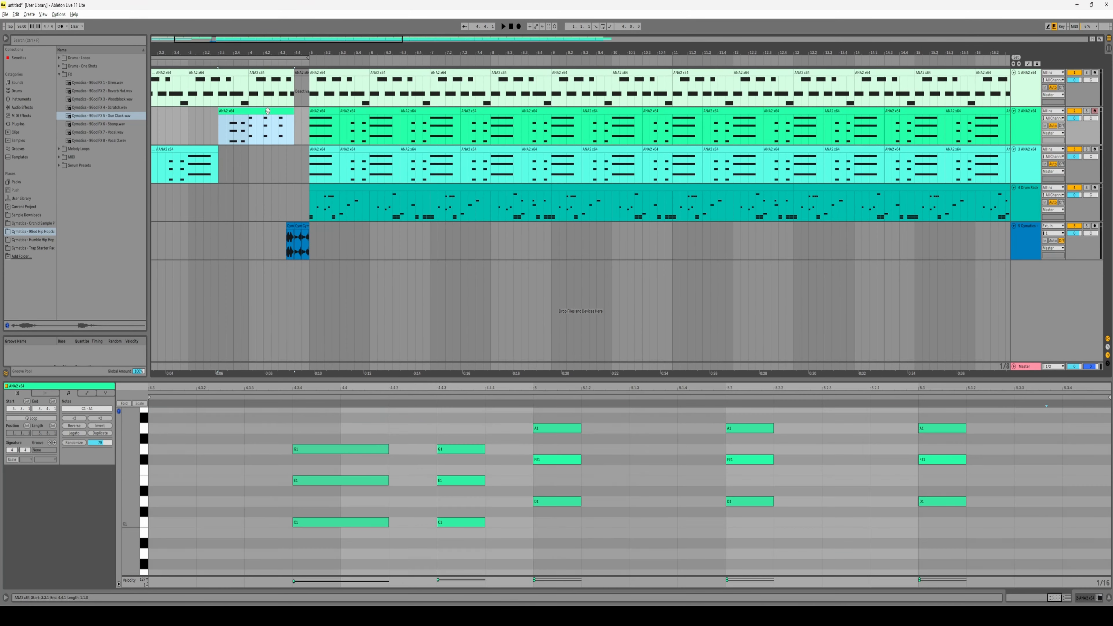
{"action": "left_click", "coordinate": [219, 164]}
{"action": "key", "text": "ctrl+v"}
{"action": "left_click", "coordinate": [195, 126]}
{"action": "key", "text": "space"}
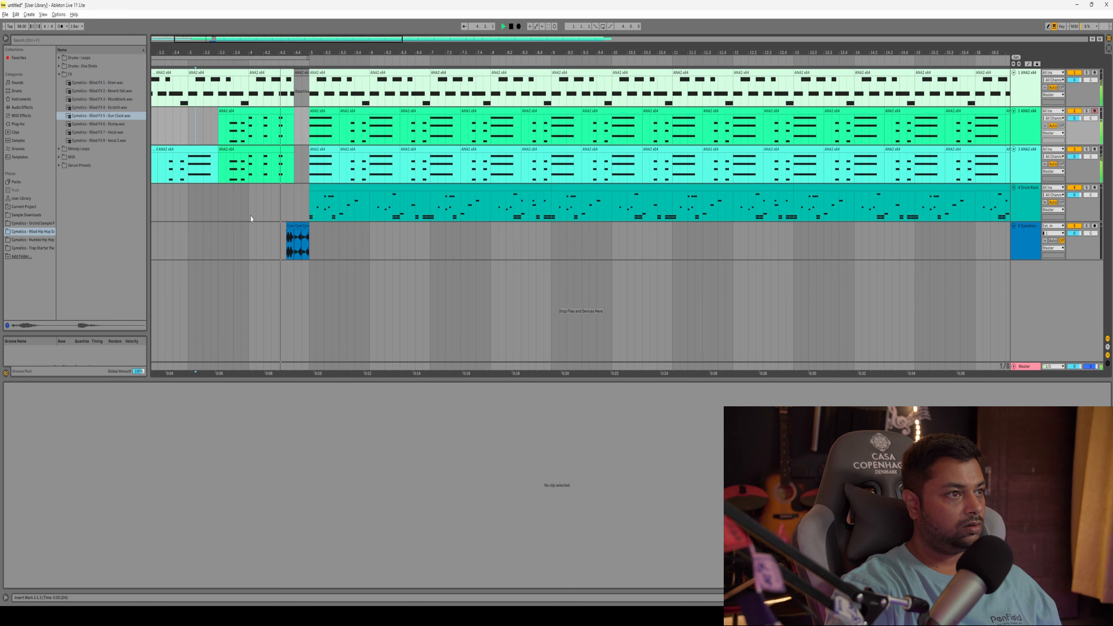
{"action": "key", "text": "space"}
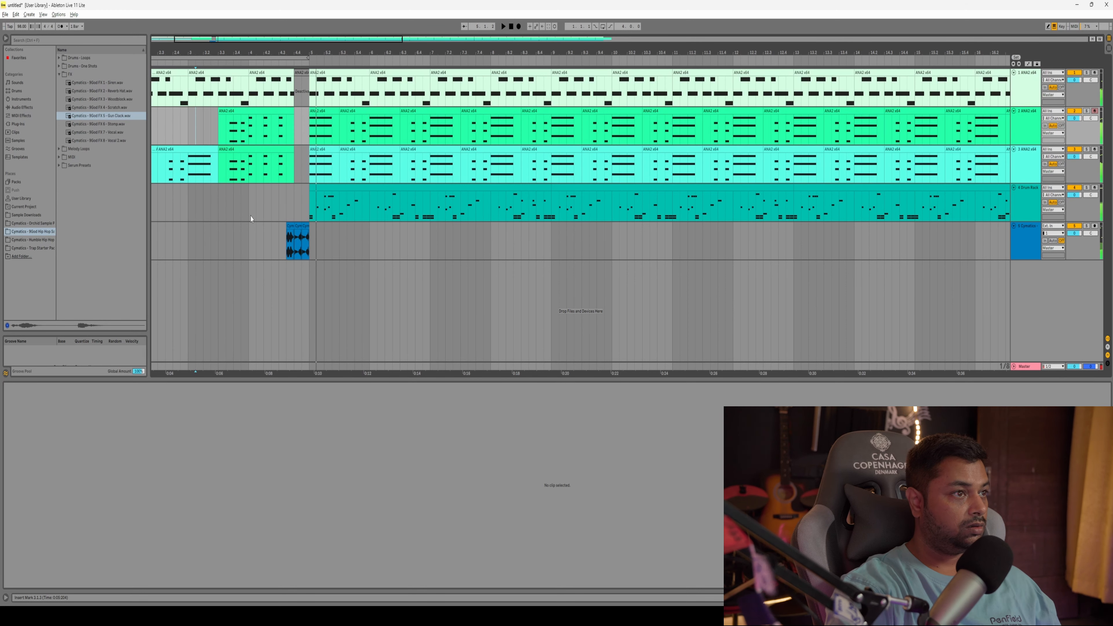
- Shorten the intro clips on the first three tracks to the start of the FX sample and play the transition
{"action": "scroll", "coordinate": [286, 149], "scroll_direction": "up", "scroll_amount": 4}
{"action": "left_click_drag", "start_coordinate": [304, 73], "coordinate": [287, 73]}
{"action": "left_click_drag", "start_coordinate": [304, 110], "coordinate": [287, 111]}
{"action": "left_click_drag", "start_coordinate": [304, 149], "coordinate": [286, 149]}
{"action": "left_click", "coordinate": [270, 202]}
{"action": "scroll", "coordinate": [251, 238], "scroll_direction": "down", "scroll_amount": 5}
{"action": "left_click", "coordinate": [199, 203]}
{"action": "key", "text": "space"}
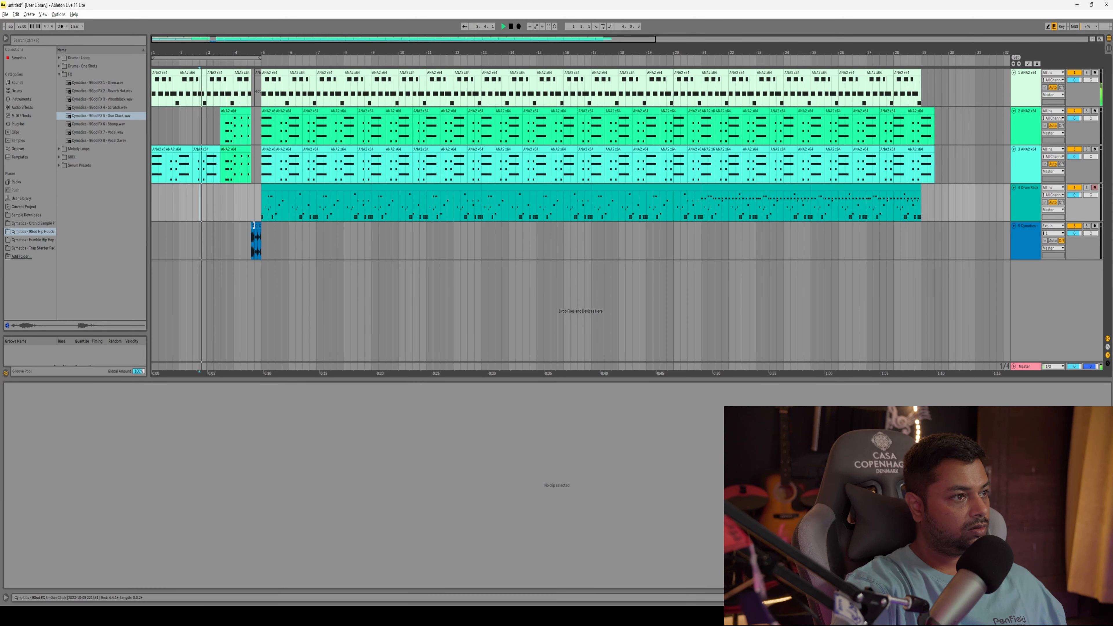
{"action": "left_click_drag", "start_coordinate": [239, 55], "coordinate": [244, 81]}
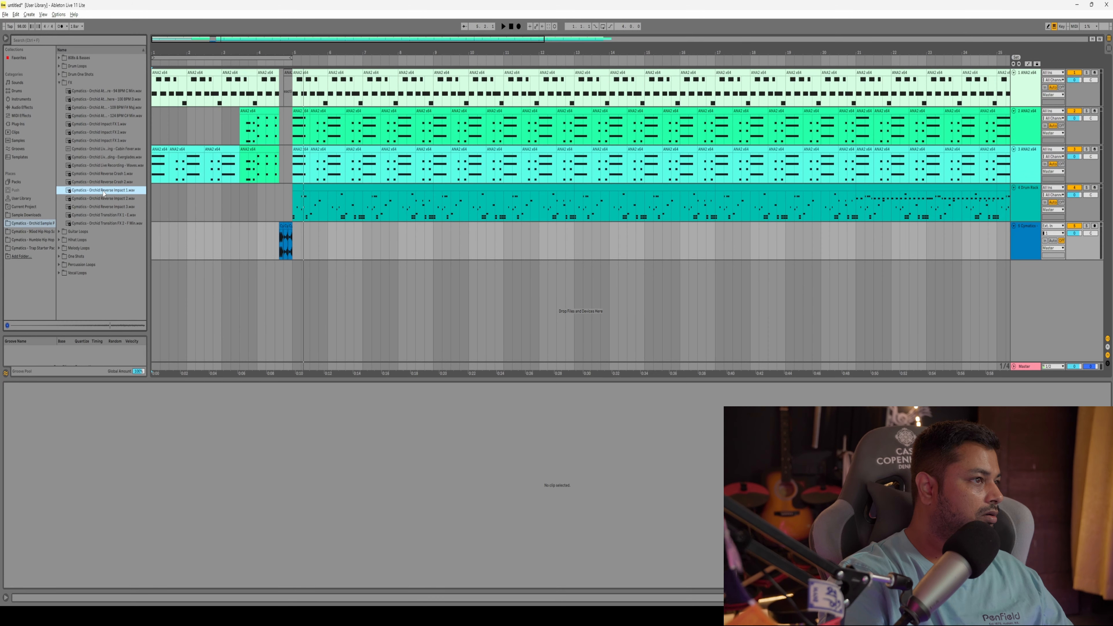
- Audition reverse samples, place Kick 808 Reverse Thud on its own track shortly before bar 5, and play it
{"action": "key", "text": "Down"}
{"action": "left_click", "coordinate": [112, 191]}
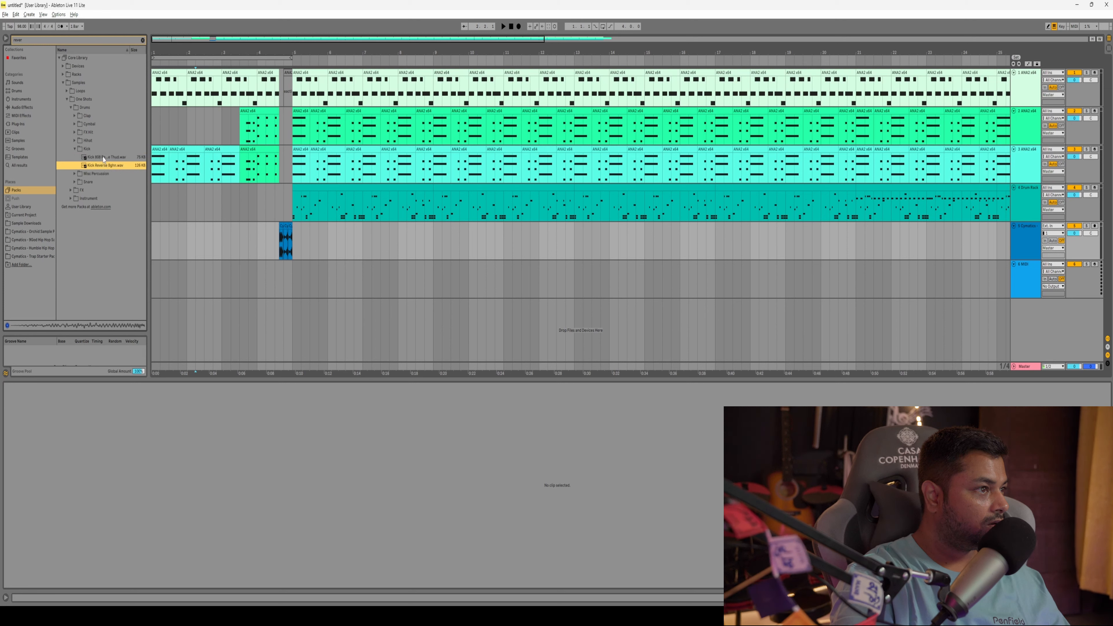
{"action": "left_click", "coordinate": [104, 158]}
{"action": "left_click_drag", "start_coordinate": [175, 222], "coordinate": [280, 291]}
{"action": "key", "text": "space"}
{"action": "key", "text": "space"}
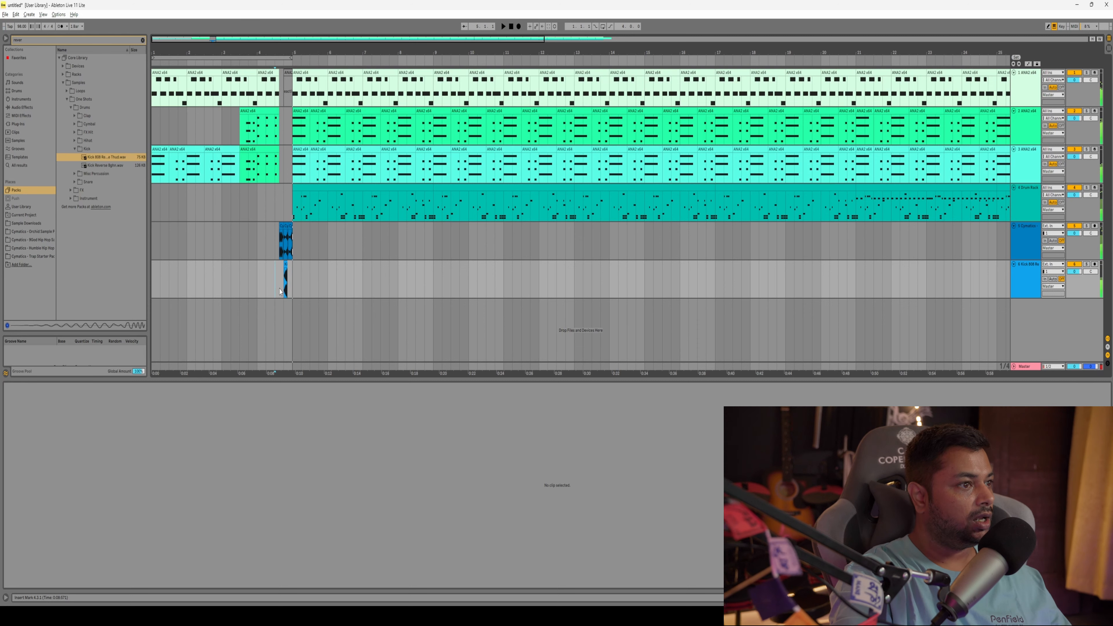
- Move the Kick 808 Reverse Thud clip so that it ends exactly at bar 5, and play the transition
{"action": "scroll", "coordinate": [293, 280], "scroll_direction": "up", "scroll_amount": 5}
{"action": "left_click_drag", "start_coordinate": [196, 265], "coordinate": [247, 265]}
{"action": "scroll", "coordinate": [263, 280], "scroll_direction": "up", "scroll_amount": 2}
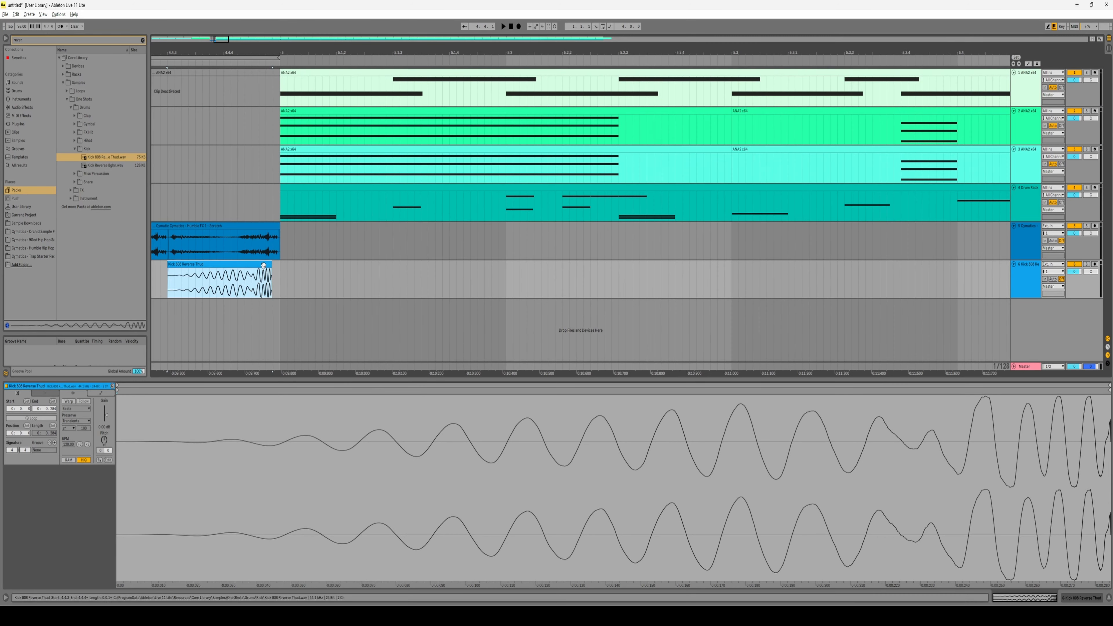
{"action": "scroll", "coordinate": [258, 280], "scroll_direction": "down", "scroll_amount": 7}
{"action": "left_click", "coordinate": [224, 283]}
{"action": "key", "text": "space"}
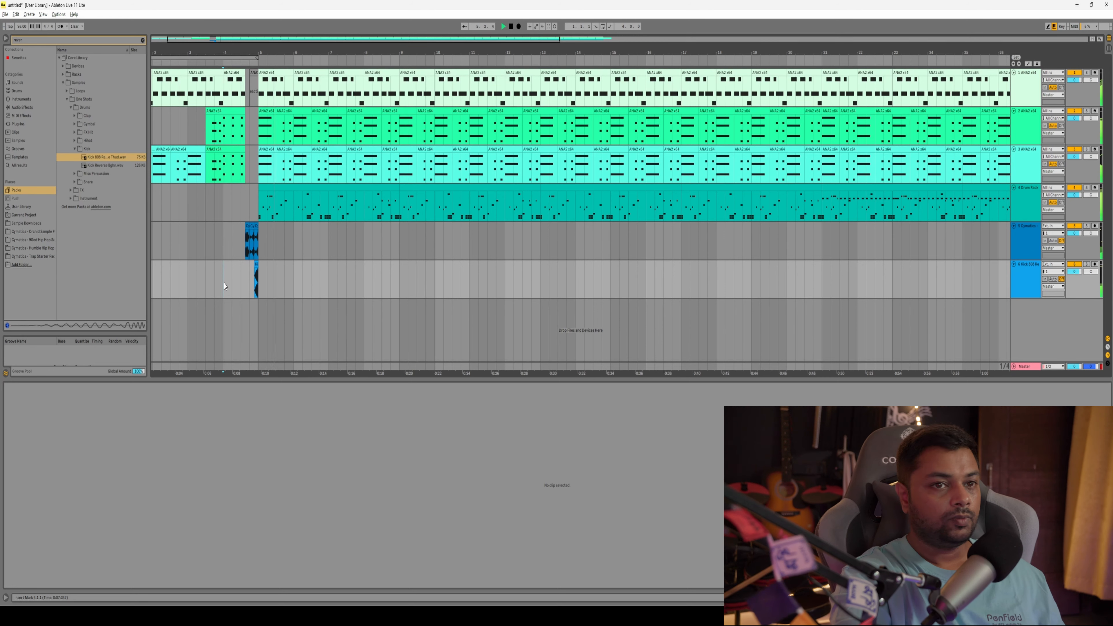
- Deactivate the section from 20.3 to 21 on the second, third and Drum Rack tracks, and play through the break
{"action": "scroll", "coordinate": [408, 254], "scroll_direction": "right", "scroll_amount": 5}
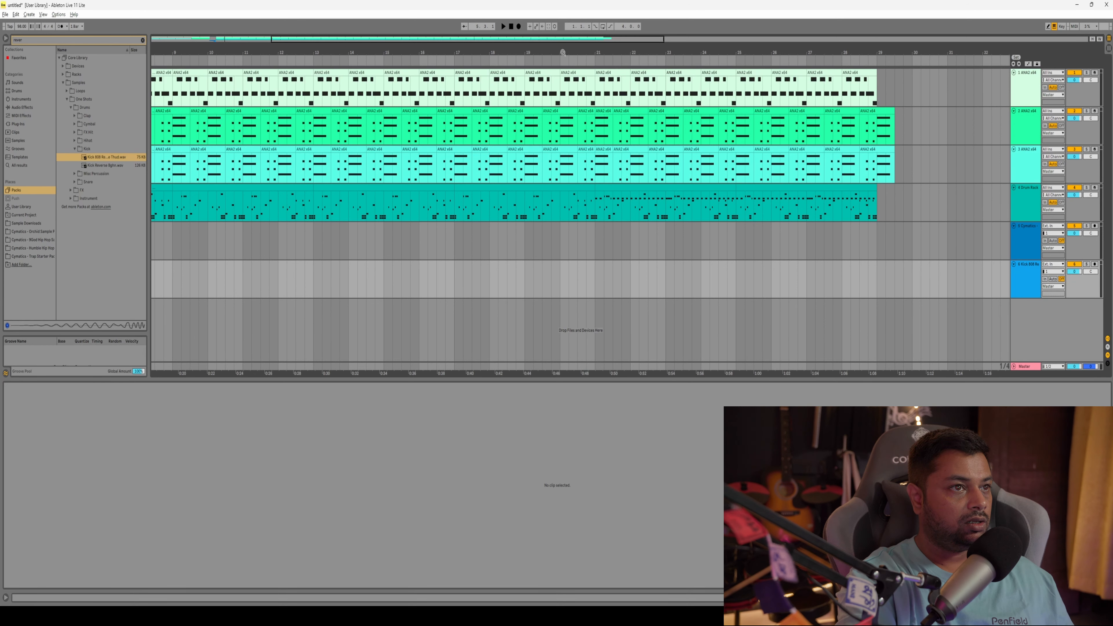
{"action": "left_click_drag", "start_coordinate": [554, 45], "coordinate": [556, 50]}
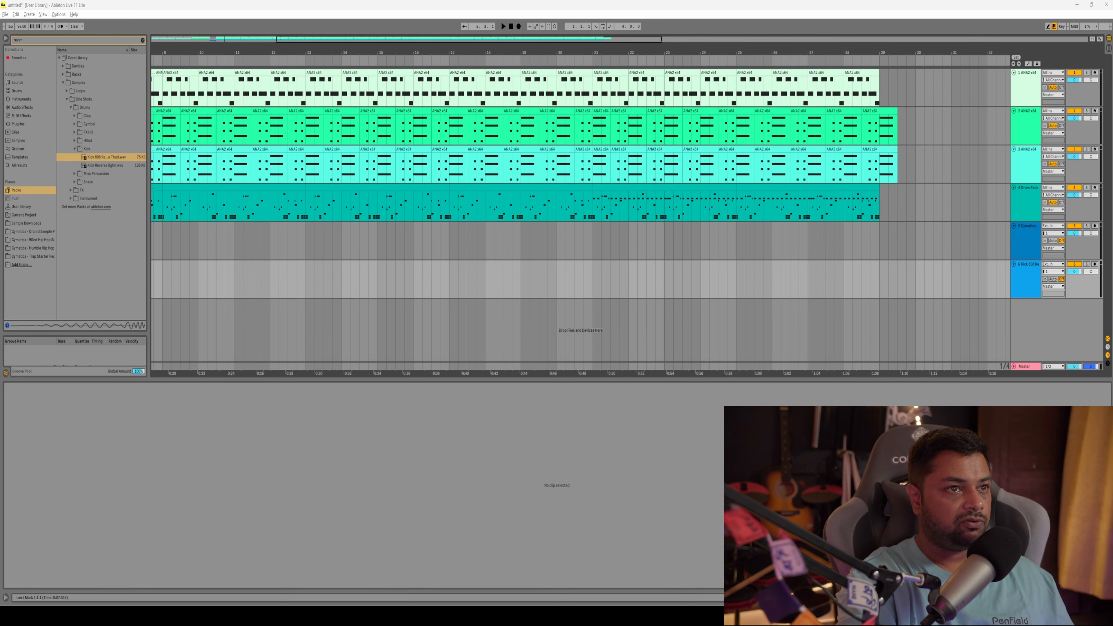
{"action": "left_click", "coordinate": [565, 96]}
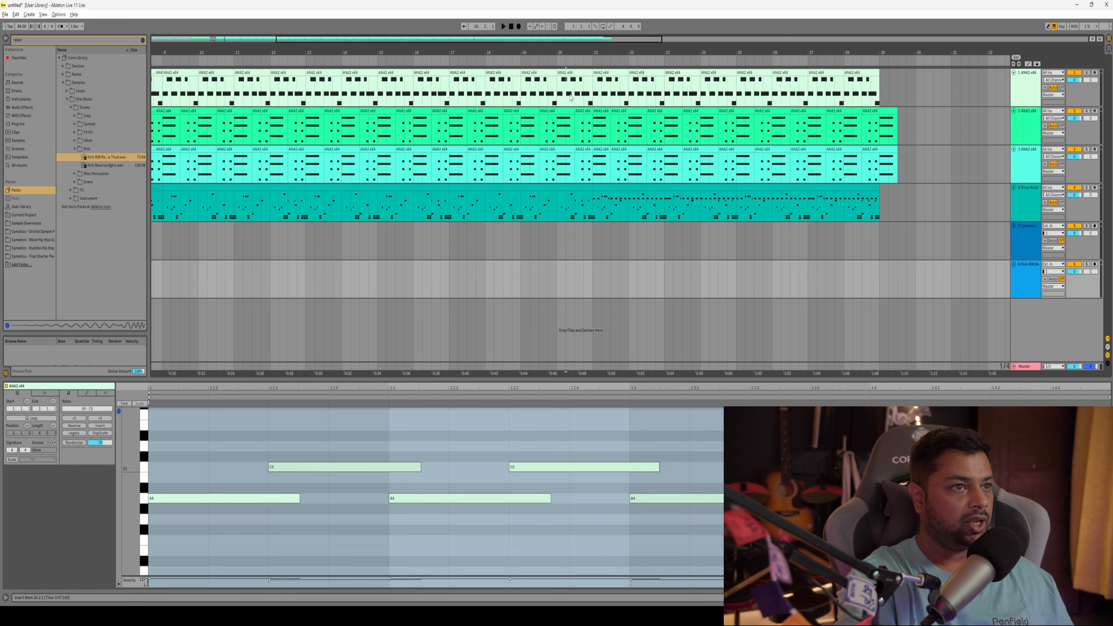
{"action": "key", "text": "space"}
{"action": "key", "text": "space"}
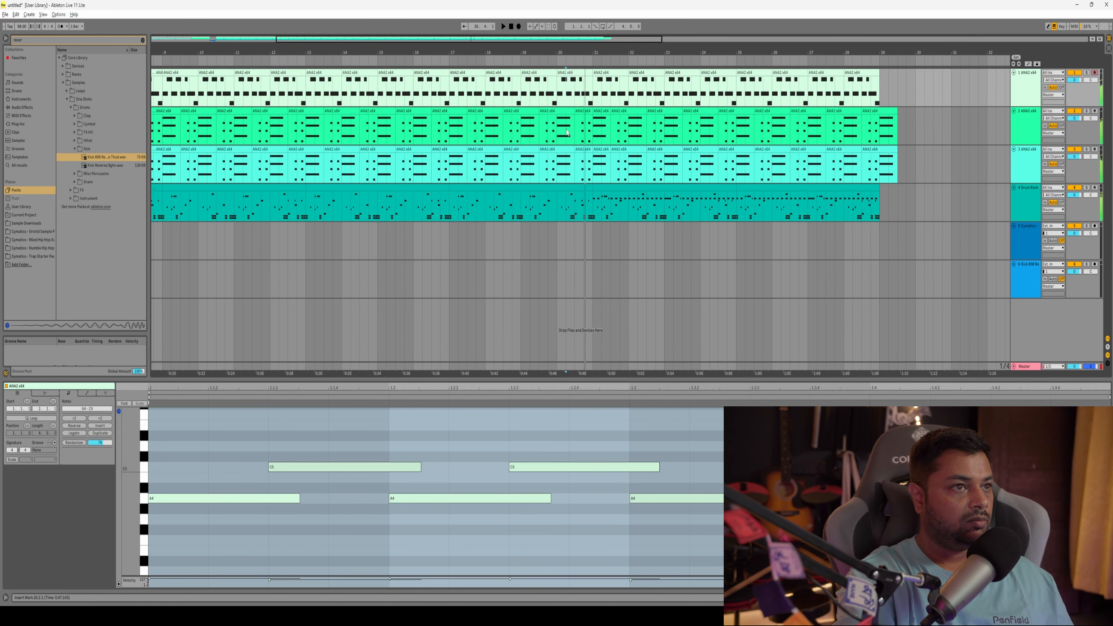
{"action": "left_click_drag", "start_coordinate": [578, 135], "coordinate": [595, 210]}
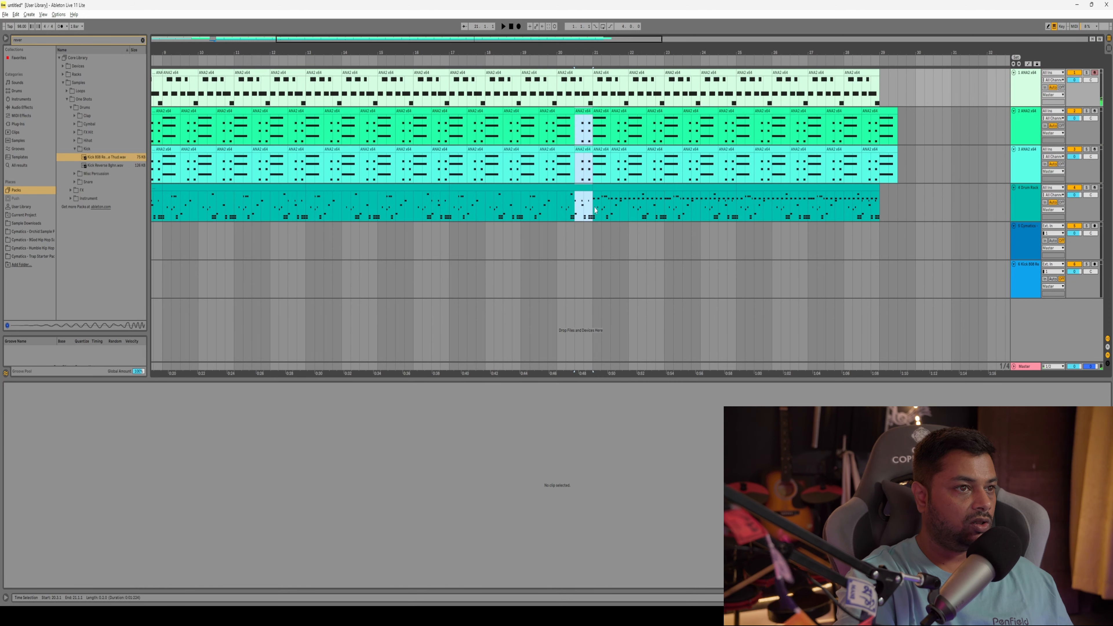
{"action": "key", "text": "0"}
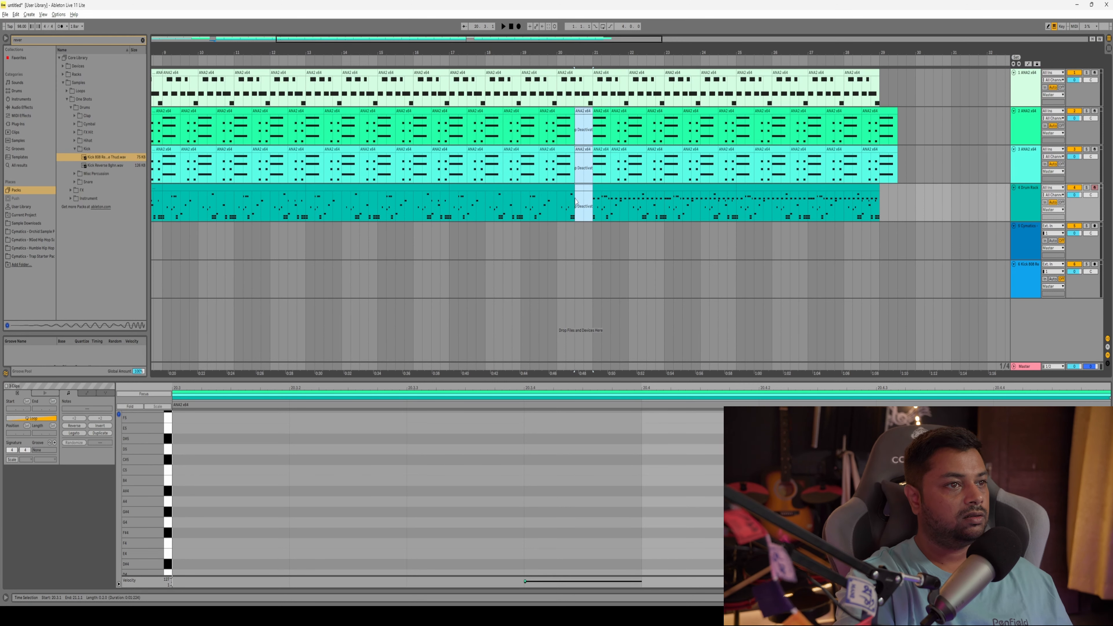
{"action": "left_click", "coordinate": [548, 201]}
{"action": "key", "text": "space"}
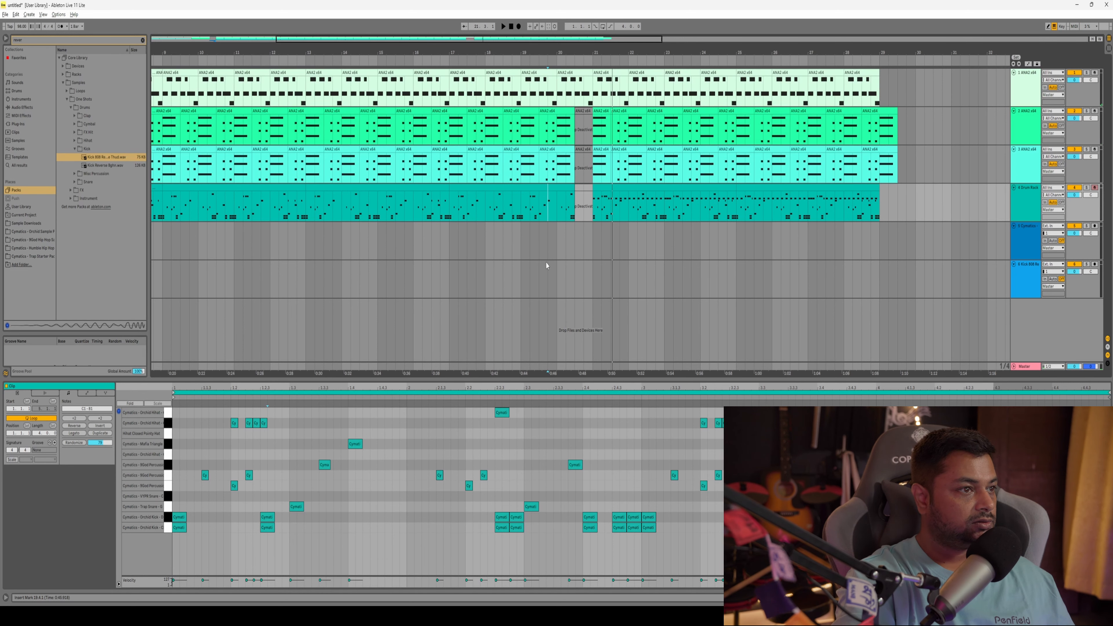
- Copy the FX sample and Kick 808 Reverse Thud clips to the break ending at bar 21, and play it
{"action": "scroll", "coordinate": [295, 290], "scroll_direction": "left", "scroll_amount": 5}
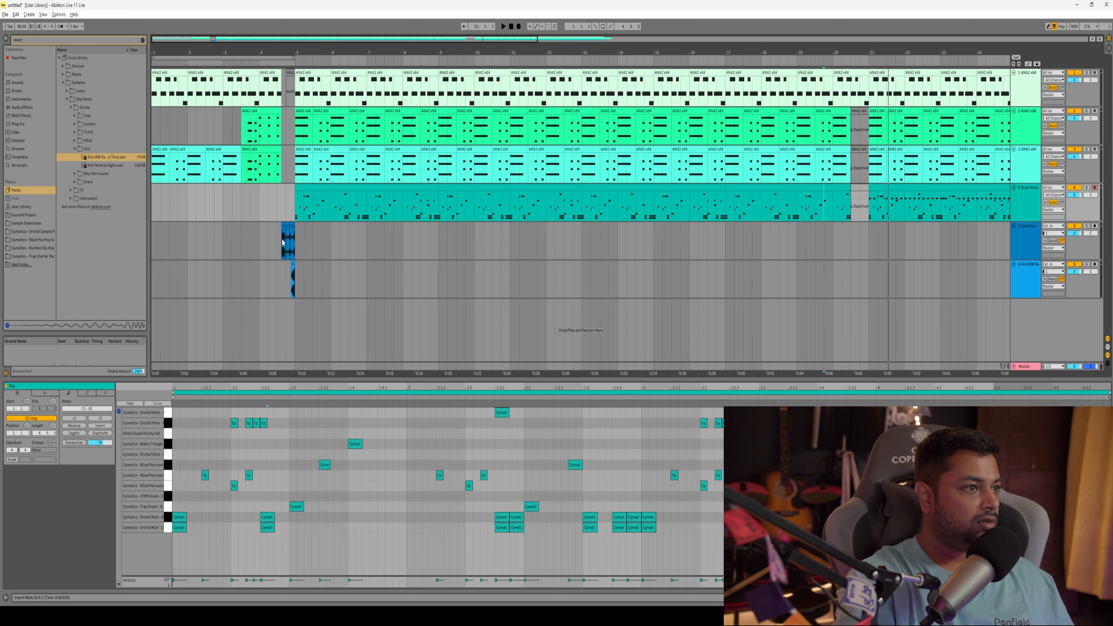
{"action": "left_click_drag", "start_coordinate": [283, 242], "coordinate": [585, 253]}
{"action": "left_click", "coordinate": [524, 242]}
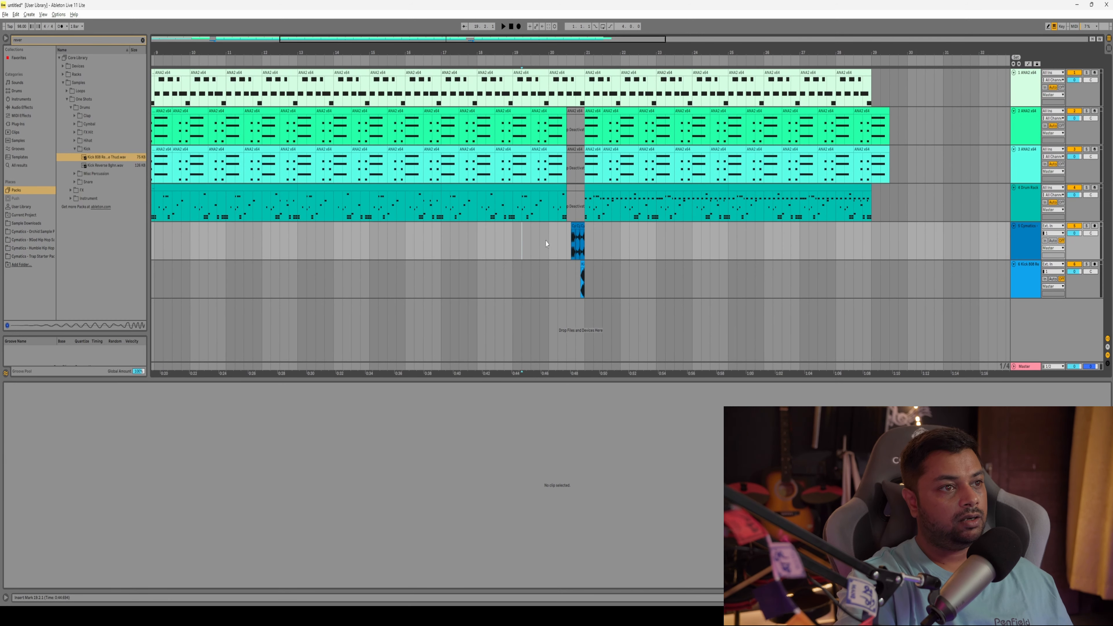
{"action": "key", "text": "space"}
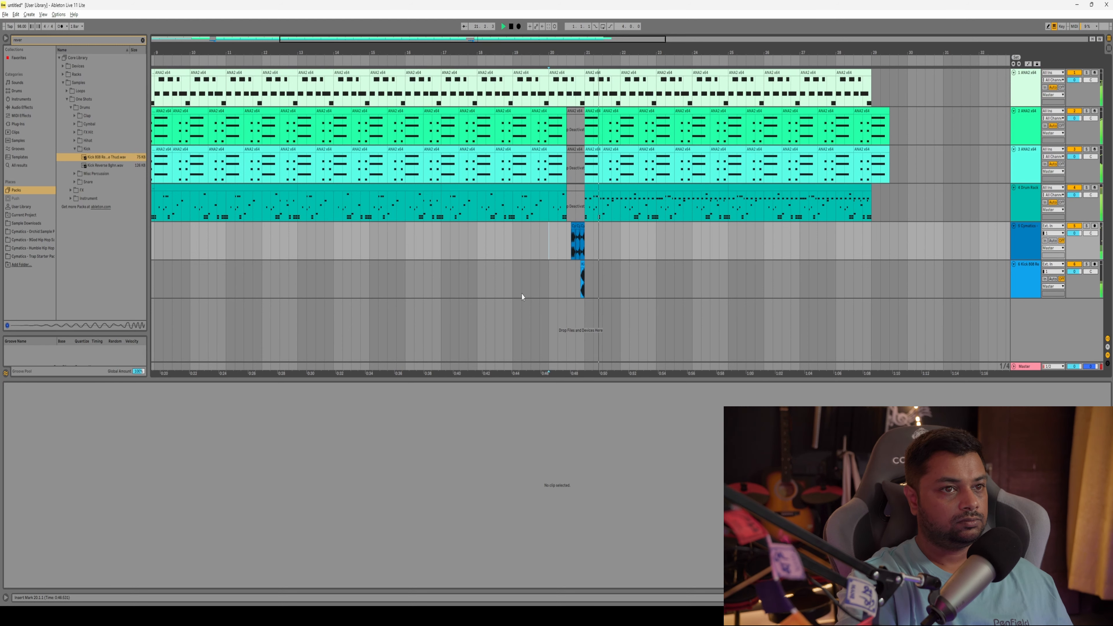
{"action": "key", "text": "space"}
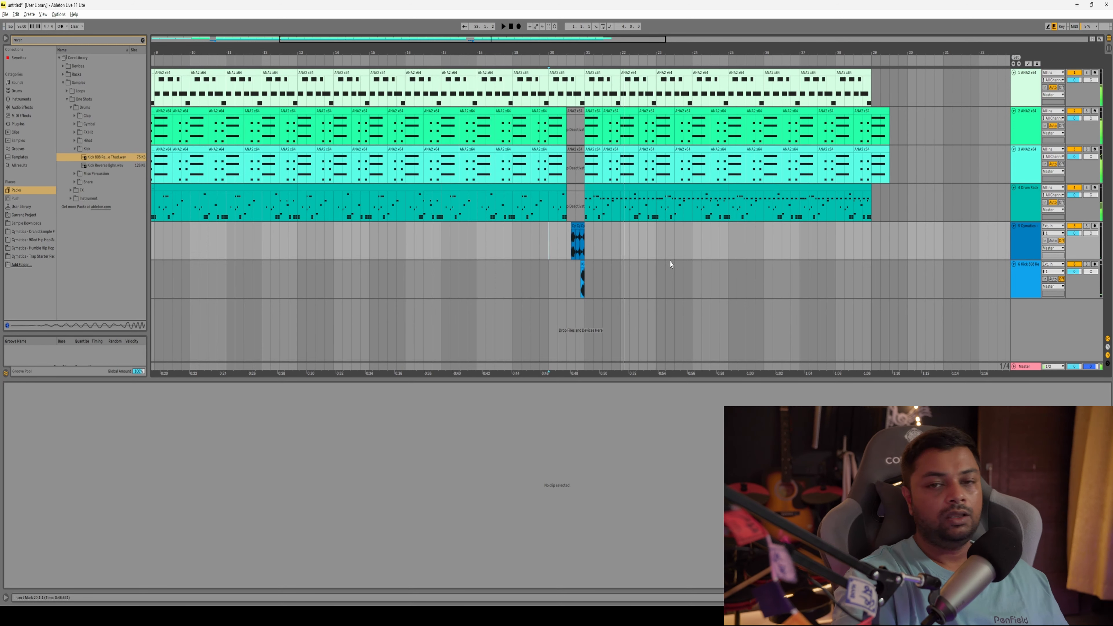
- Insert a new audio track and move it below the Kick 808 Reverse Thud track
{"action": "scroll", "coordinate": [670, 264], "scroll_direction": "left", "scroll_amount": 5}
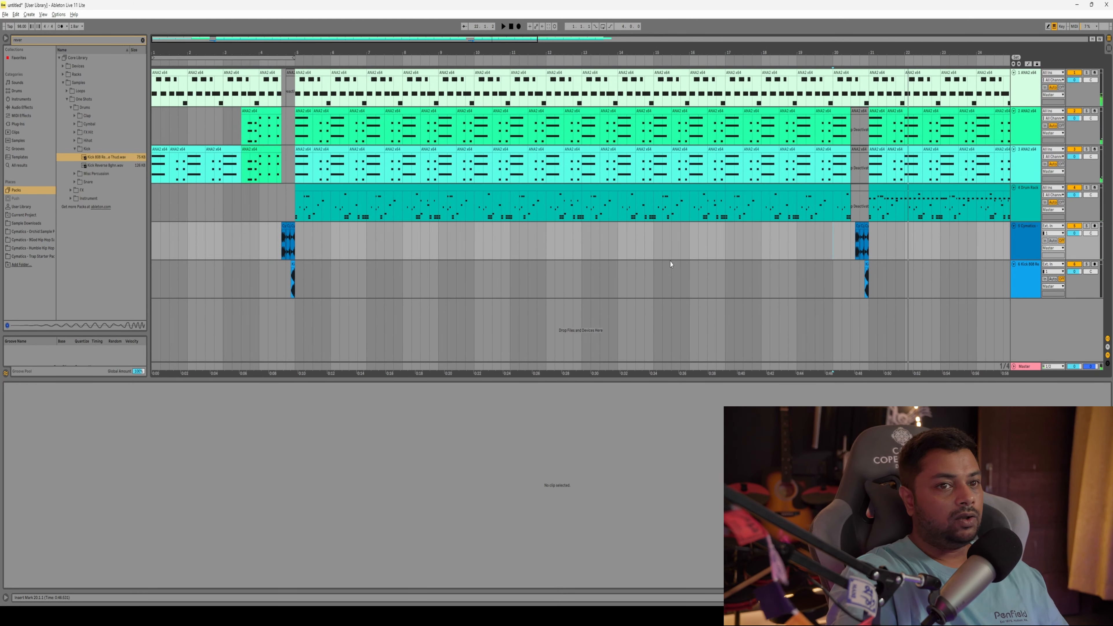
{"action": "left_click", "coordinate": [1024, 324]}
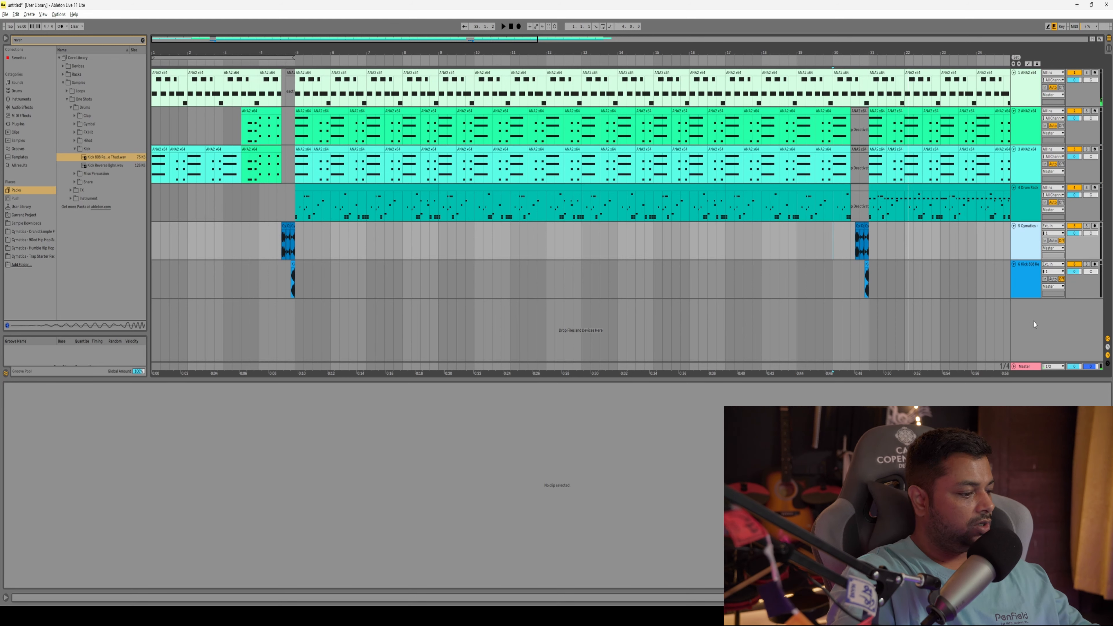
{"action": "key", "text": "ctrl+t"}
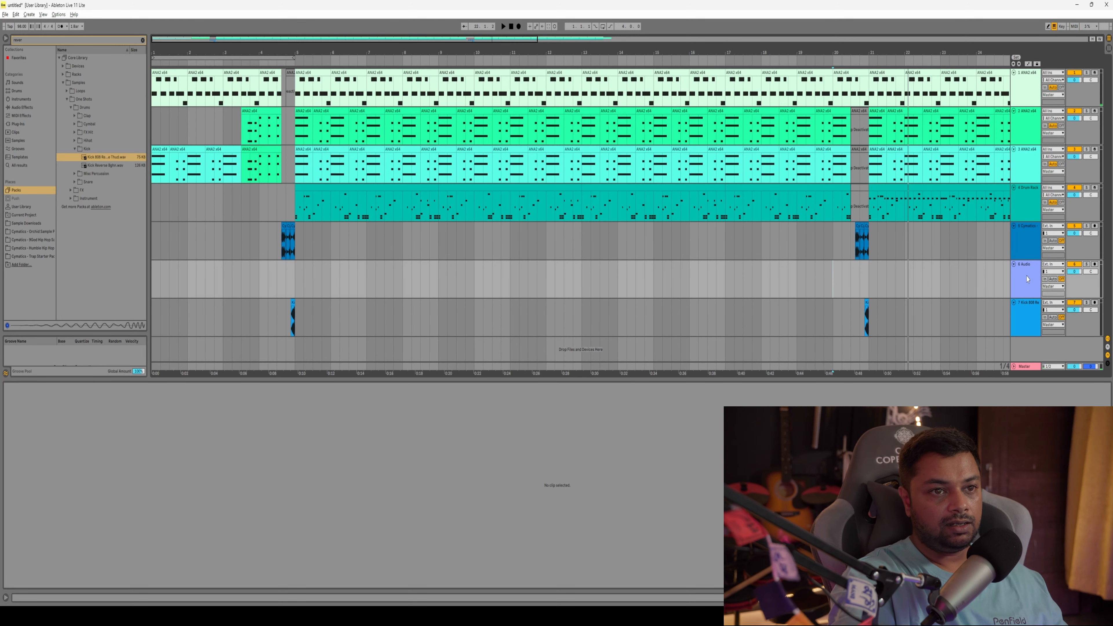
{"action": "left_click_drag", "start_coordinate": [1028, 281], "coordinate": [1035, 325]}
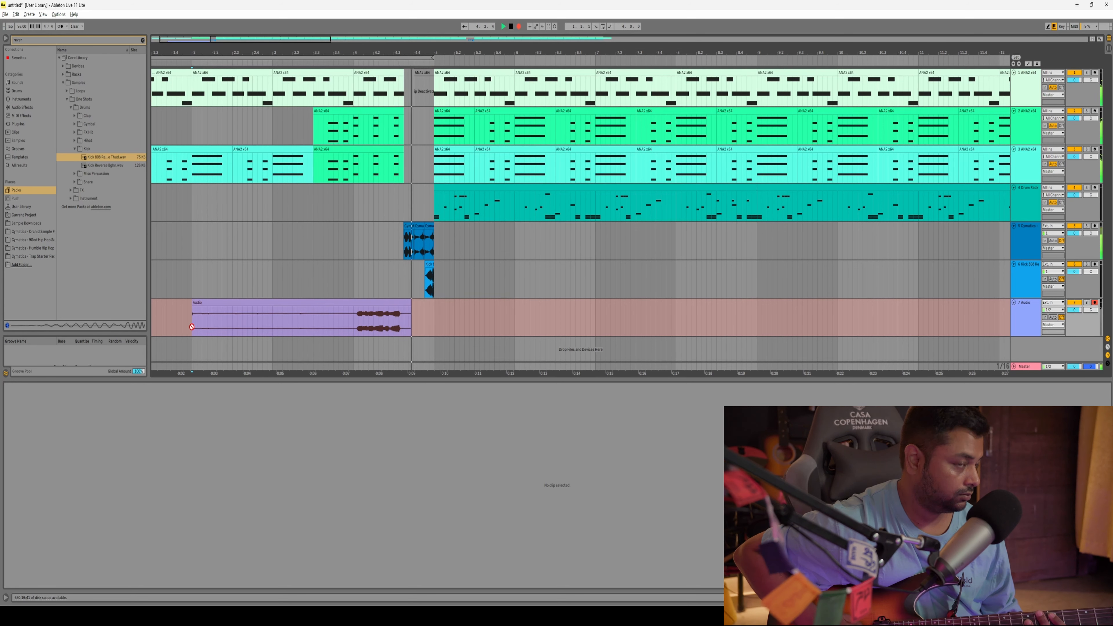
- Stop recording, delete the silence before the recorded notes, align the audio clip to start at bar 4, and play it
{"action": "key", "text": "space"}
{"action": "left_click", "coordinate": [192, 331]}
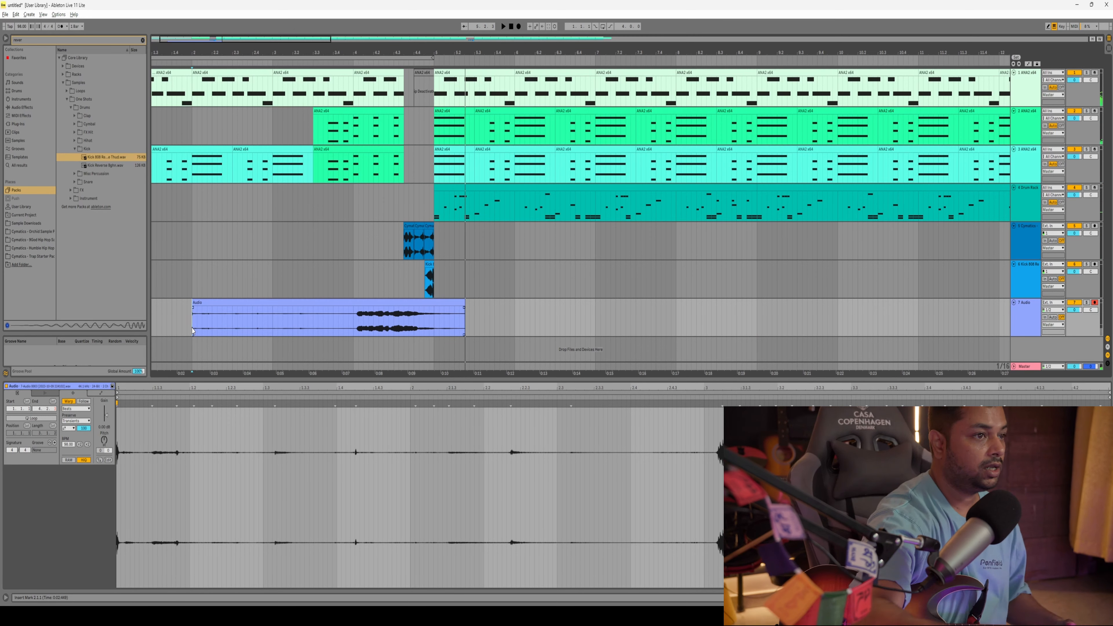
{"action": "scroll", "coordinate": [351, 325], "scroll_direction": "up", "scroll_amount": 8}
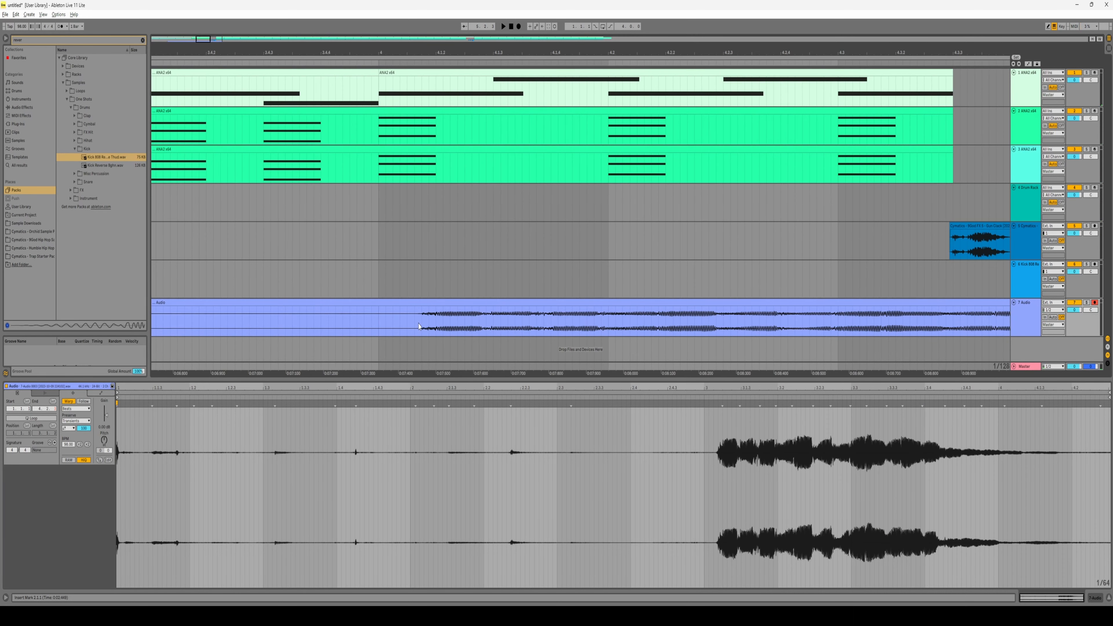
{"action": "left_click_drag", "start_coordinate": [421, 326], "coordinate": [378, 325]}
{"action": "key", "text": "Delete"}
{"action": "left_click_drag", "start_coordinate": [432, 302], "coordinate": [387, 303]}
{"action": "scroll", "coordinate": [370, 324], "scroll_direction": "down", "scroll_amount": 8}
{"action": "key", "text": "Delete"}
{"action": "left_click", "coordinate": [368, 324]}
{"action": "key", "text": "space"}
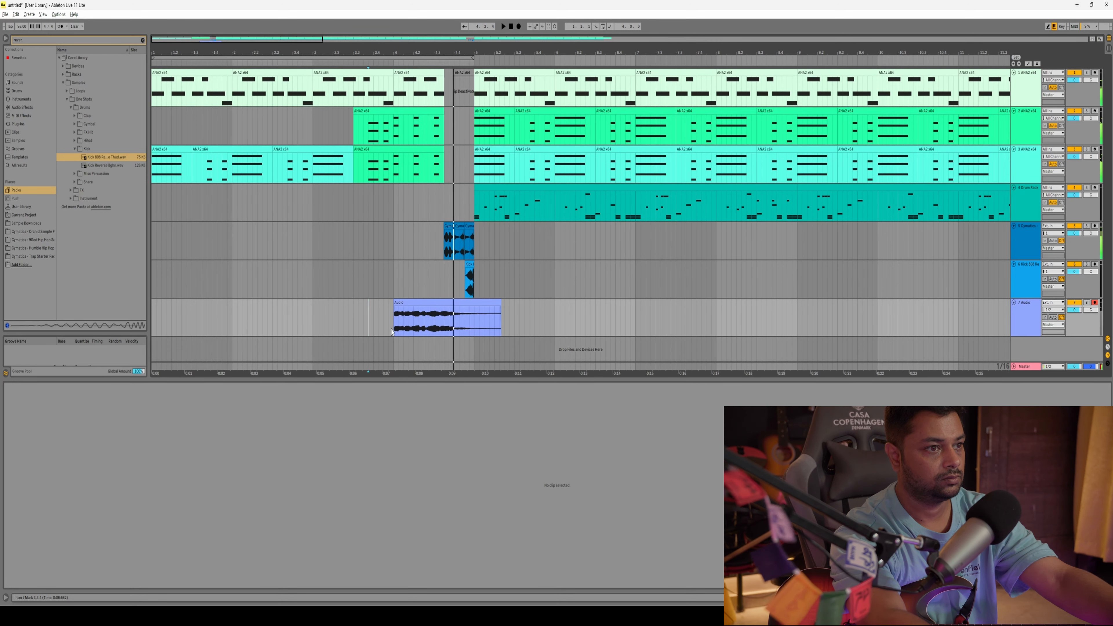
- Shorten the recorded audio clip to end at 4.4 and play the transition into bar 5
{"action": "left_click_drag", "start_coordinate": [500, 303], "coordinate": [453, 303]}
{"action": "left_click", "coordinate": [378, 320]}
{"action": "key", "text": "space"}
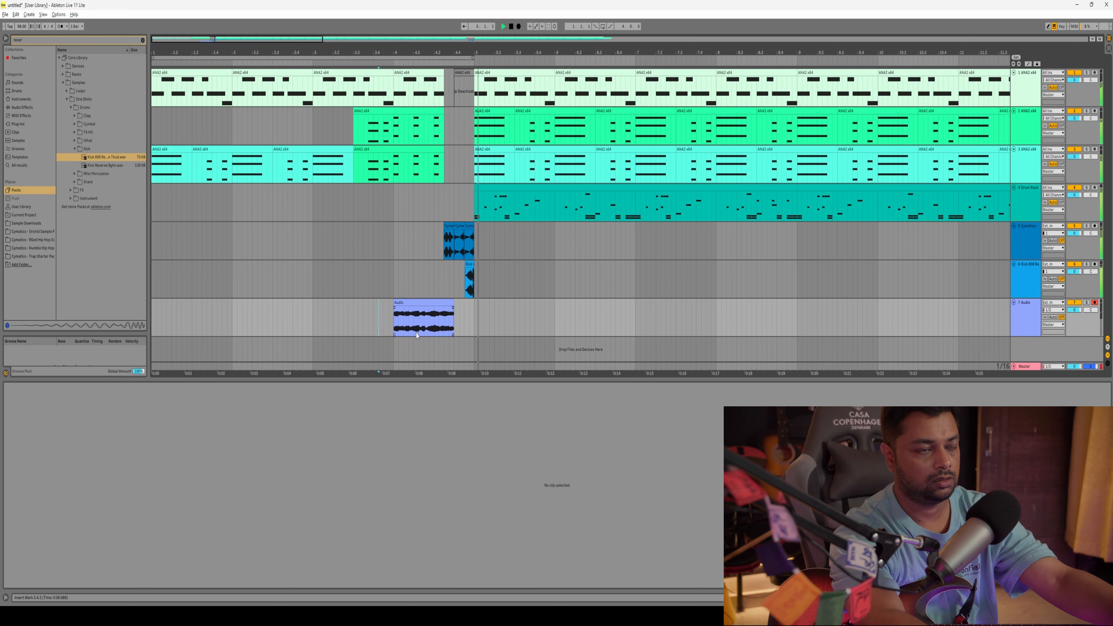
{"action": "key", "text": "space"}
{"action": "key", "text": "space"}
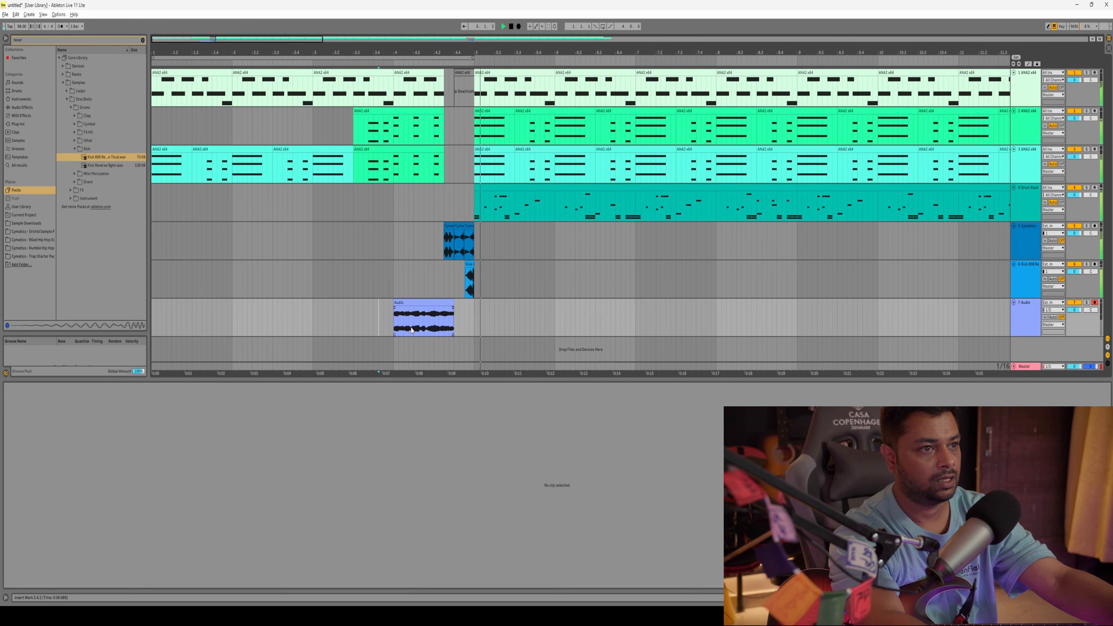
{"action": "key", "text": "space"}
- Set a punch-in region from 4.4 to 8.4 and record another take on the audio track, starting playback at bar 4
{"action": "left_click", "coordinate": [476, 334]}
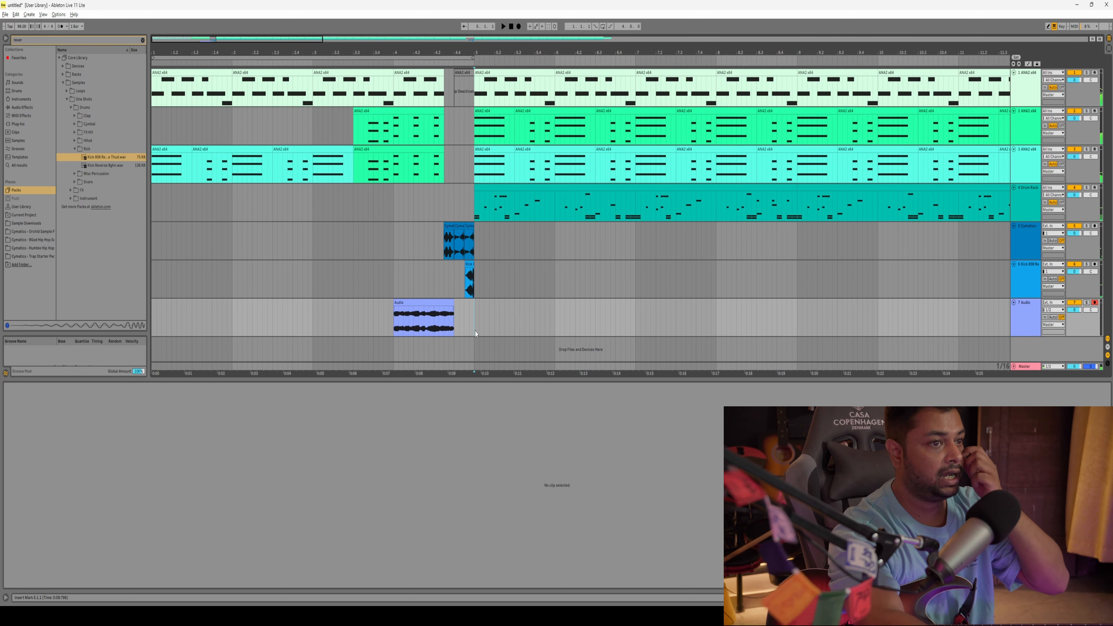
{"action": "left_click_drag", "start_coordinate": [384, 57], "coordinate": [669, 56]}
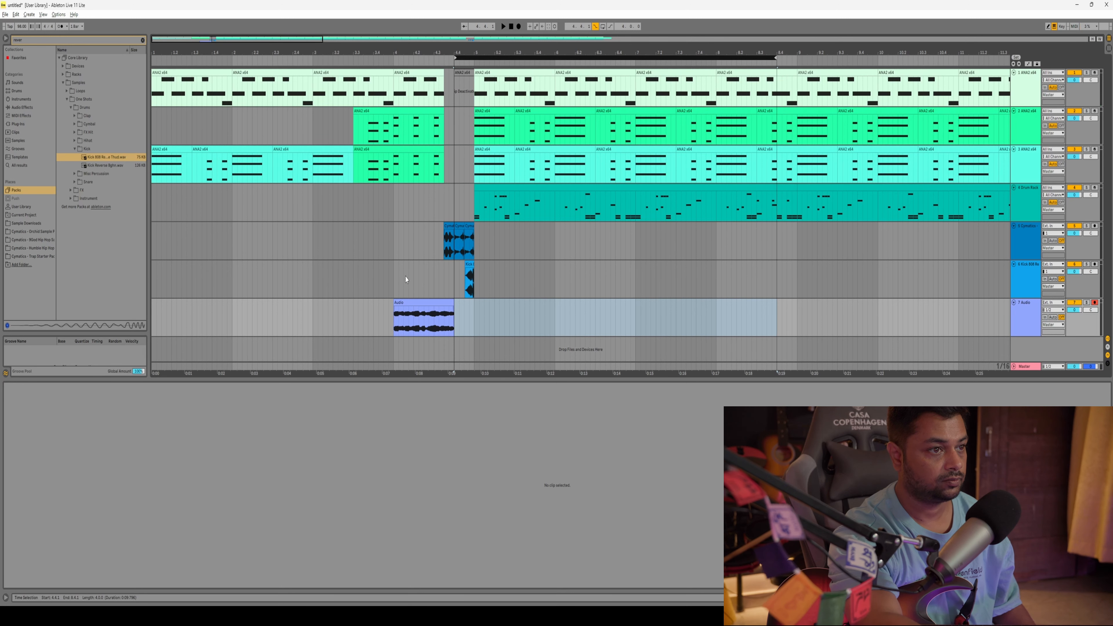
{"action": "left_click", "coordinate": [396, 328]}
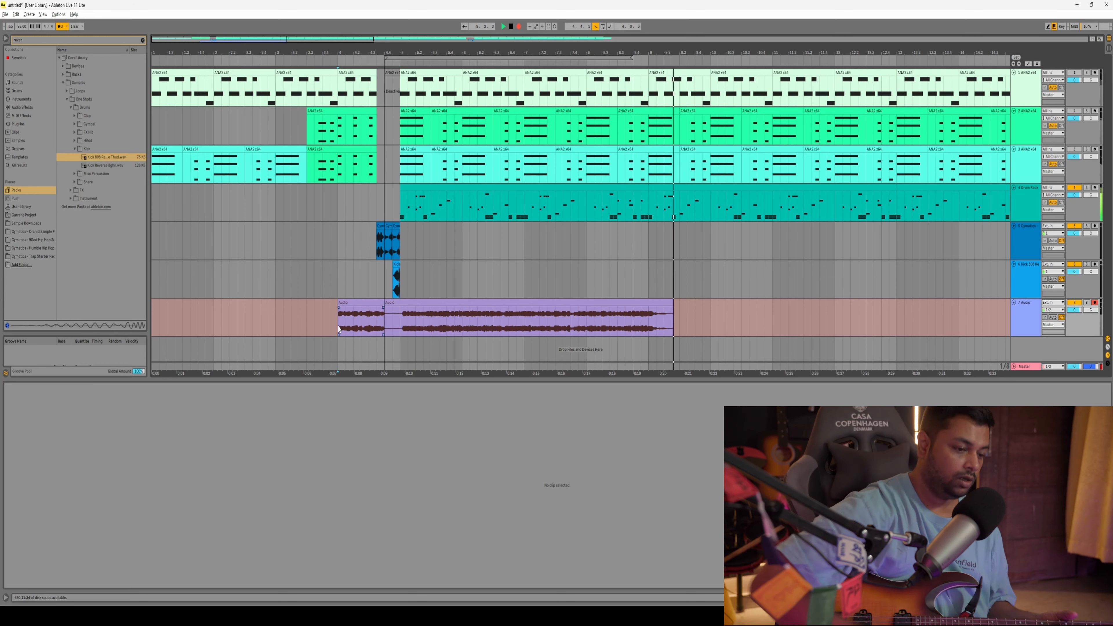
{"action": "key", "text": "space"}
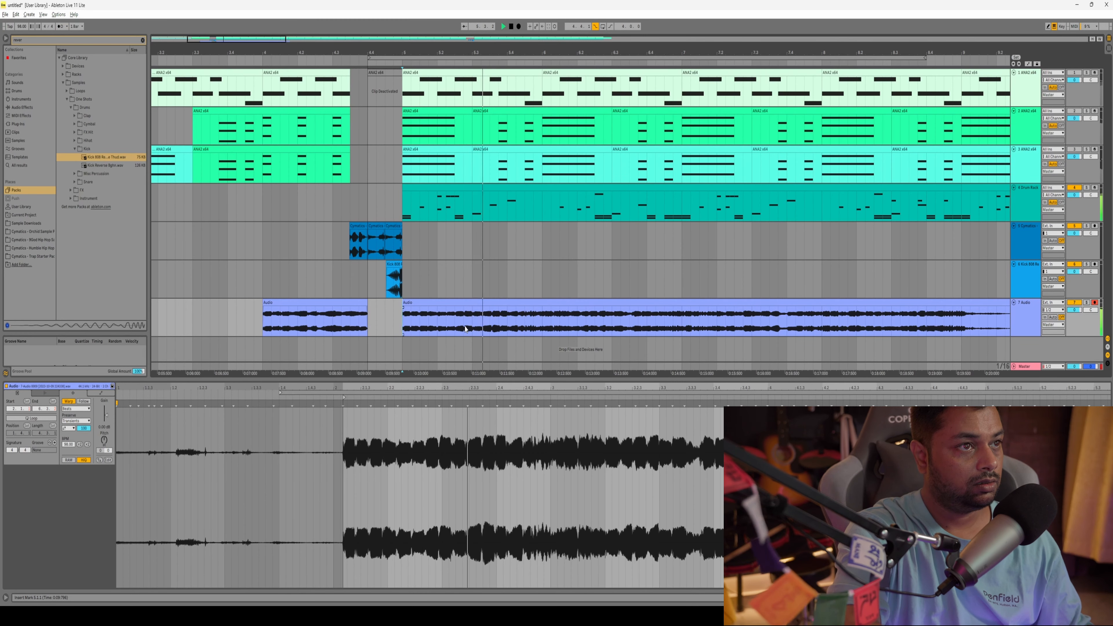
- Listen to the recorded audio take from bar 6 and from bar 7 to compare its passages
{"action": "left_click", "coordinate": [542, 326]}
{"action": "key", "text": "space"}
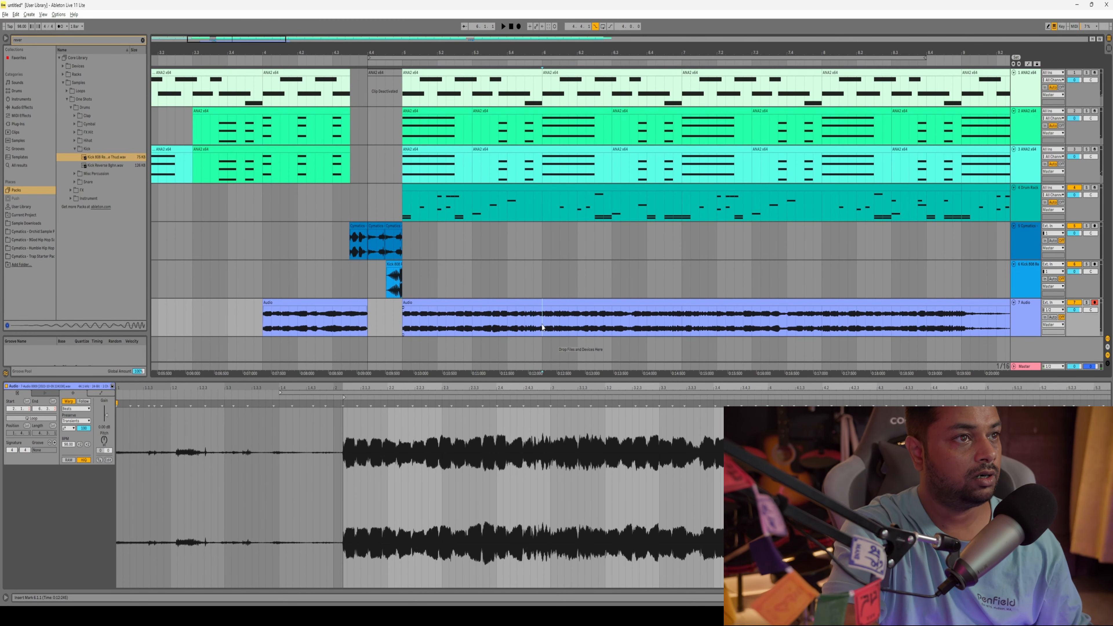
{"action": "key", "text": "space"}
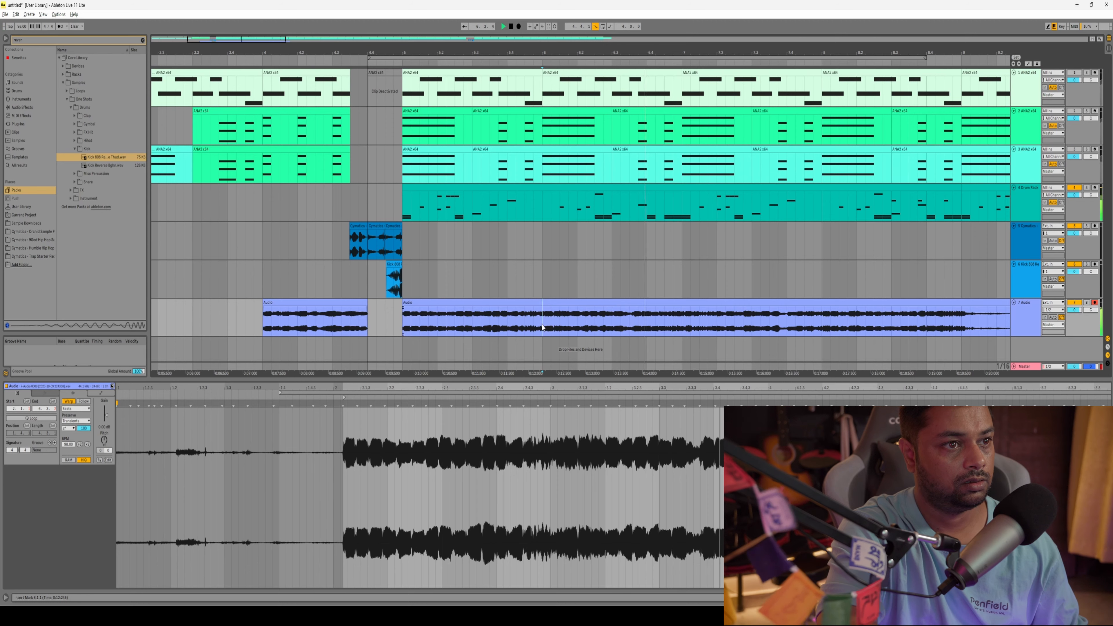
{"action": "left_click", "coordinate": [682, 326]}
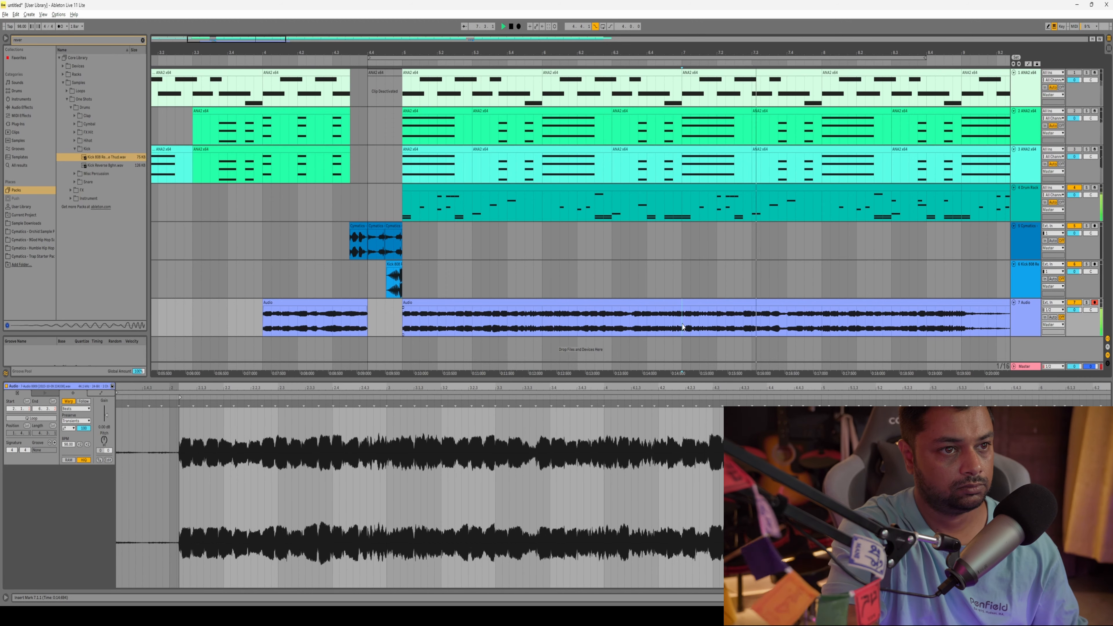
- Delete bars 5 to 7 of the recorded take, move the remainder to bar 5, and trim it to one bar
{"action": "left_click_drag", "start_coordinate": [682, 327], "coordinate": [402, 309]}
{"action": "key", "text": "Delete"}
{"action": "left_click_drag", "start_coordinate": [705, 302], "coordinate": [425, 302]}
{"action": "left_click", "coordinate": [543, 324]}
{"action": "left_click_drag", "start_coordinate": [543, 324], "coordinate": [763, 324]}
{"action": "key", "text": "Delete"}
{"action": "scroll", "coordinate": [794, 308], "scroll_direction": "down", "scroll_amount": 3}
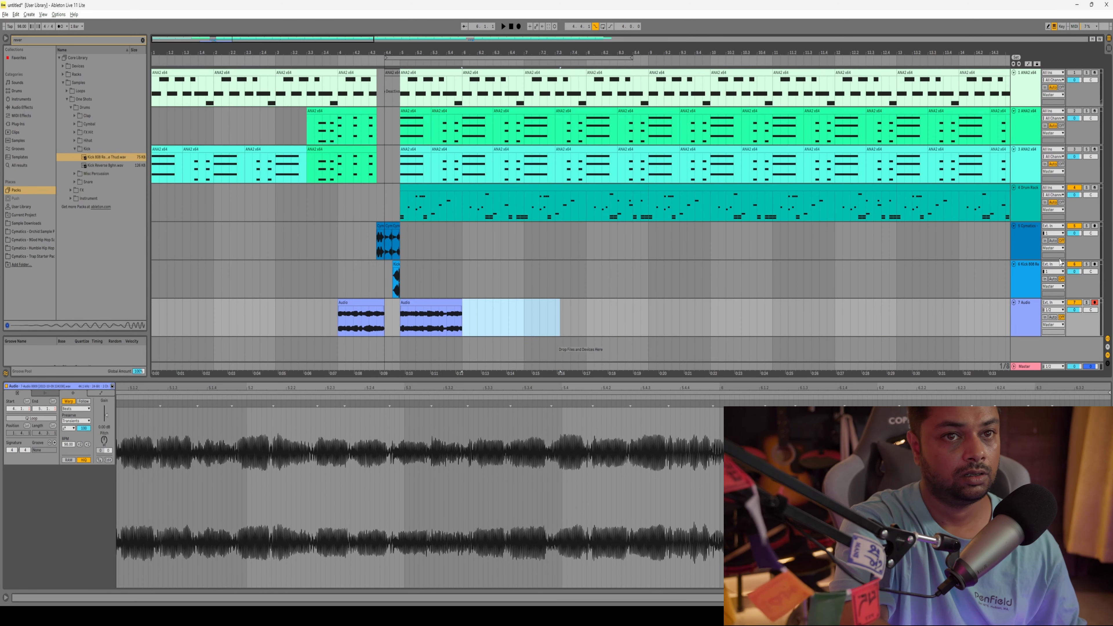
{"action": "left_click", "coordinate": [1076, 73]}
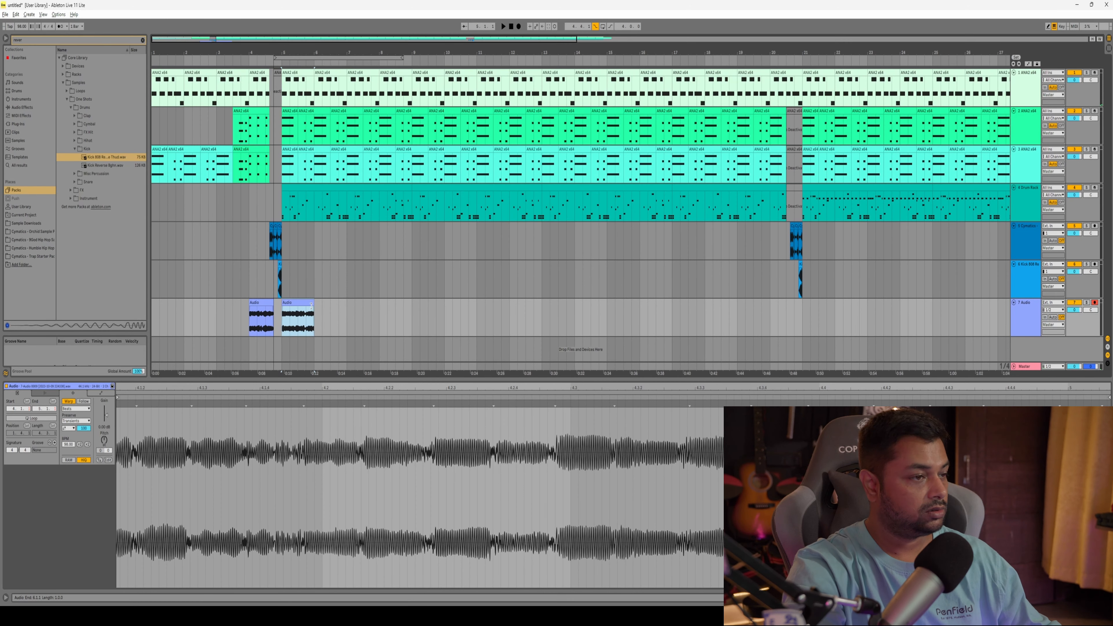
- Duplicate the one-bar audio clip consecutively from bar 6 until it fills the track up to bar 29
{"action": "key", "text": "ctrl+d"}
{"action": "key", "text": "ctrl+d"}
{"action": "key", "text": "ctrl+d"}
{"action": "key", "text": "ctrl+d"}
{"action": "key", "text": "ctrl+d"}
{"action": "key", "text": "ctrl+d"}
{"action": "key", "text": "ctrl+d"}
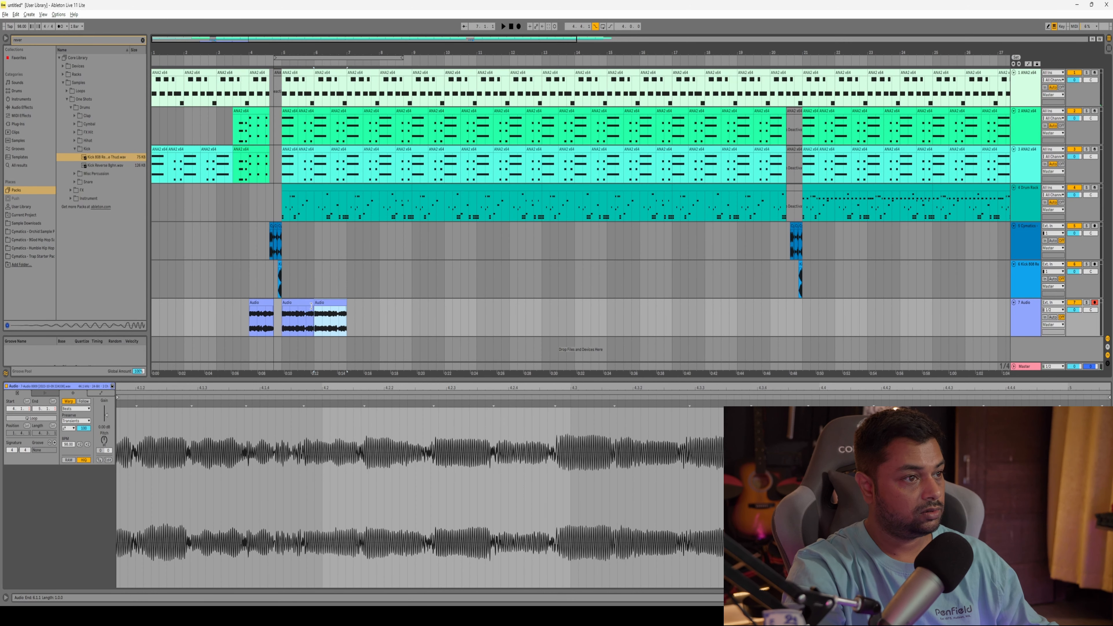
{"action": "key", "text": "ctrl+d"}
{"action": "key", "text": "ctrl+d"}
{"action": "key", "text": "ctrl+d"}
{"action": "key", "text": "ctrl+d"}
{"action": "key", "text": "ctrl+d"}
{"action": "key", "text": "ctrl+d"}
{"action": "key", "text": "ctrl+d"}
{"action": "key", "text": "ctrl+d"}
{"action": "key", "text": "ctrl+d"}
{"action": "key", "text": "ctrl+d"}
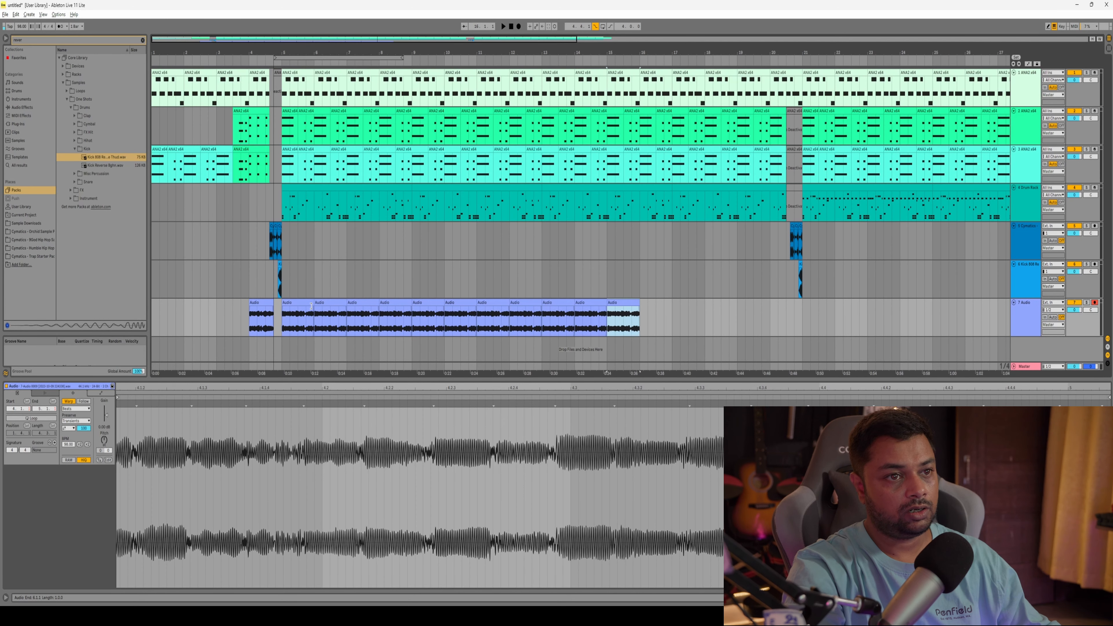
{"action": "key", "text": "ctrl+d"}
{"action": "key", "text": "ctrl+d"}
{"action": "key", "text": "ctrl+d"}
{"action": "key", "text": "ctrl+d"}
{"action": "key", "text": "ctrl+d"}
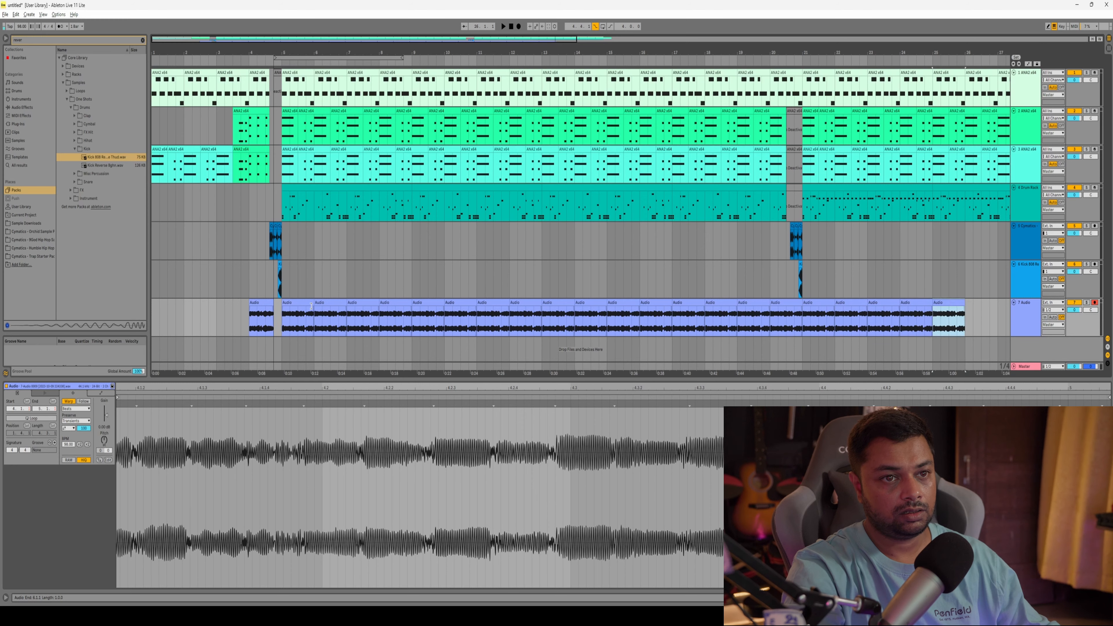
{"action": "key", "text": "ctrl+d"}
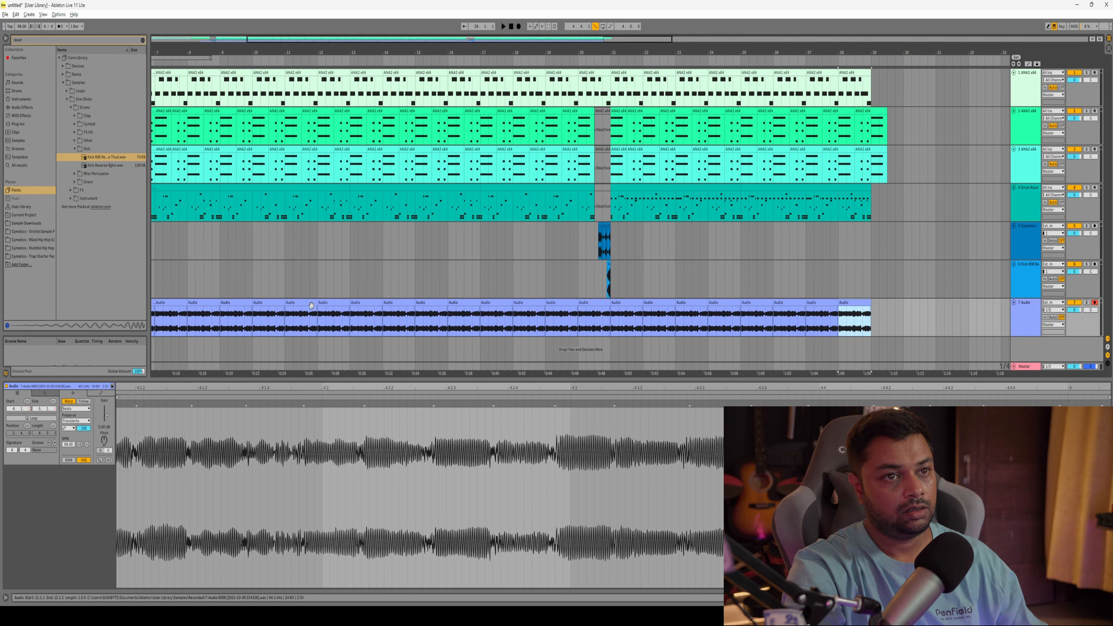
{"action": "scroll", "coordinate": [311, 305], "scroll_direction": "left", "scroll_amount": 5}
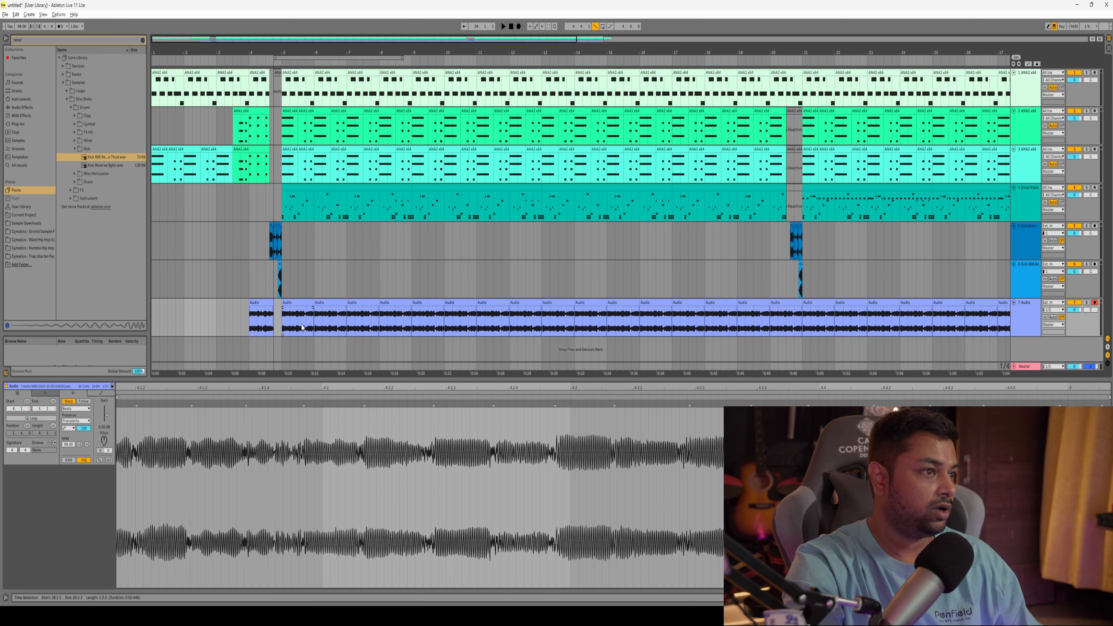
- Deactivate the second half of every one-bar audio clip from bar 9 through bar 19
{"action": "left_click", "coordinate": [412, 324]}
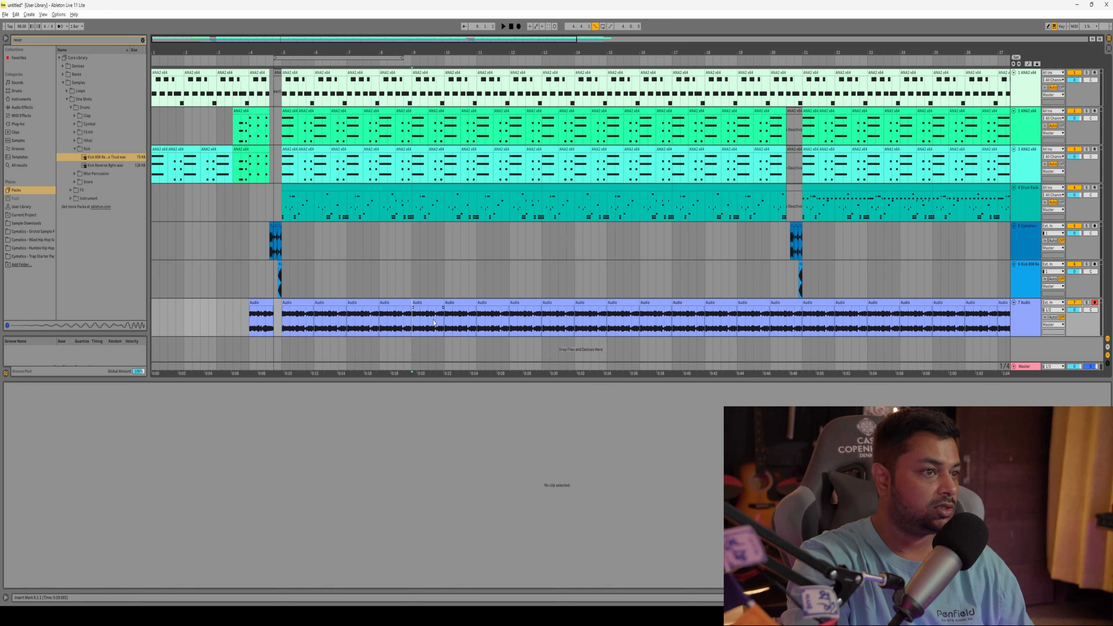
{"action": "left_click_drag", "start_coordinate": [429, 330], "coordinate": [540, 327]}
{"action": "key", "text": "0"}
{"action": "key", "text": "0"}
{"action": "left_click", "coordinate": [490, 304]}
{"action": "left_click", "coordinate": [522, 303], "text": "shift"}
{"action": "key", "text": "Delete"}
{"action": "key", "text": "ctrl+z"}
{"action": "key", "text": "0"}
{"action": "key", "text": "0"}
{"action": "left_click_drag", "start_coordinate": [625, 333], "coordinate": [674, 330]}
{"action": "key", "text": "0"}
{"action": "key", "text": "0"}
{"action": "left_click_drag", "start_coordinate": [691, 329], "coordinate": [739, 331]}
{"action": "key", "text": "0"}
{"action": "key", "text": "0"}
{"action": "left_click_drag", "start_coordinate": [757, 332], "coordinate": [782, 335]}
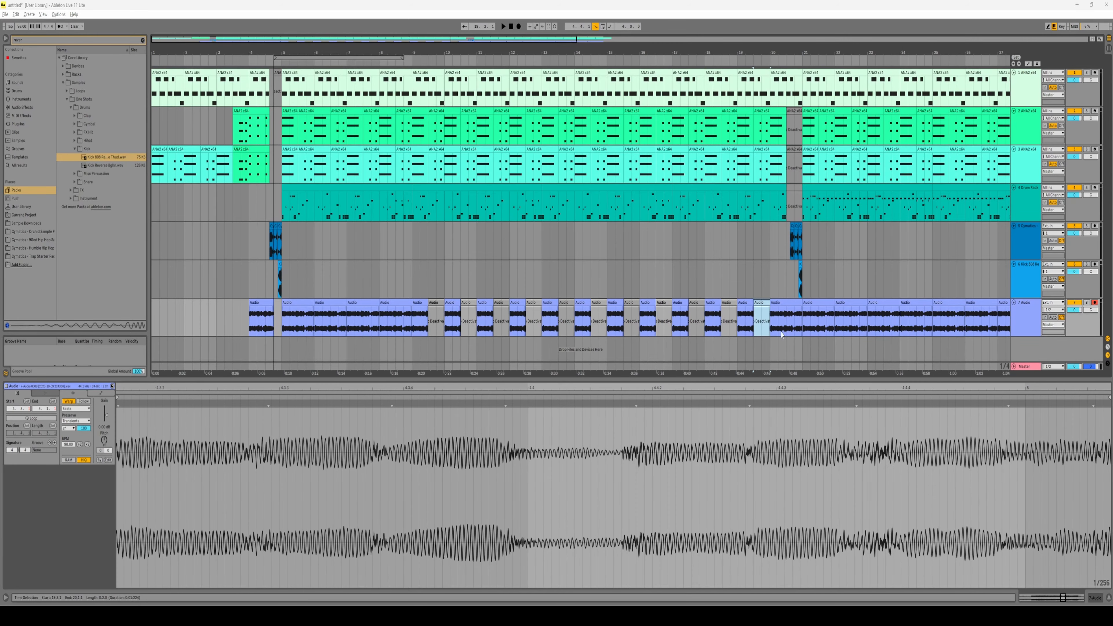
- Replace the audio clip at bar 20 with a copy of the audio clip from bar 4
{"action": "left_click", "coordinate": [778, 304]}
{"action": "key", "text": "Delete"}
{"action": "left_click", "coordinate": [262, 303]}
{"action": "key", "text": "ctrl+c"}
{"action": "left_click", "coordinate": [772, 320]}
{"action": "key", "text": "ctrl+v"}
- Align the pasted transition audio clip to start at bar 20 and play it back
{"action": "key", "text": "space"}
{"action": "key", "text": "space"}
{"action": "left_click_drag", "start_coordinate": [786, 302], "coordinate": [778, 303]}
{"action": "key", "text": "space"}
{"action": "key", "text": "space"}
- Play the arrangement from the beginning past the second transition, stop playback, and check the end of the tracks
{"action": "left_click", "coordinate": [217, 322]}
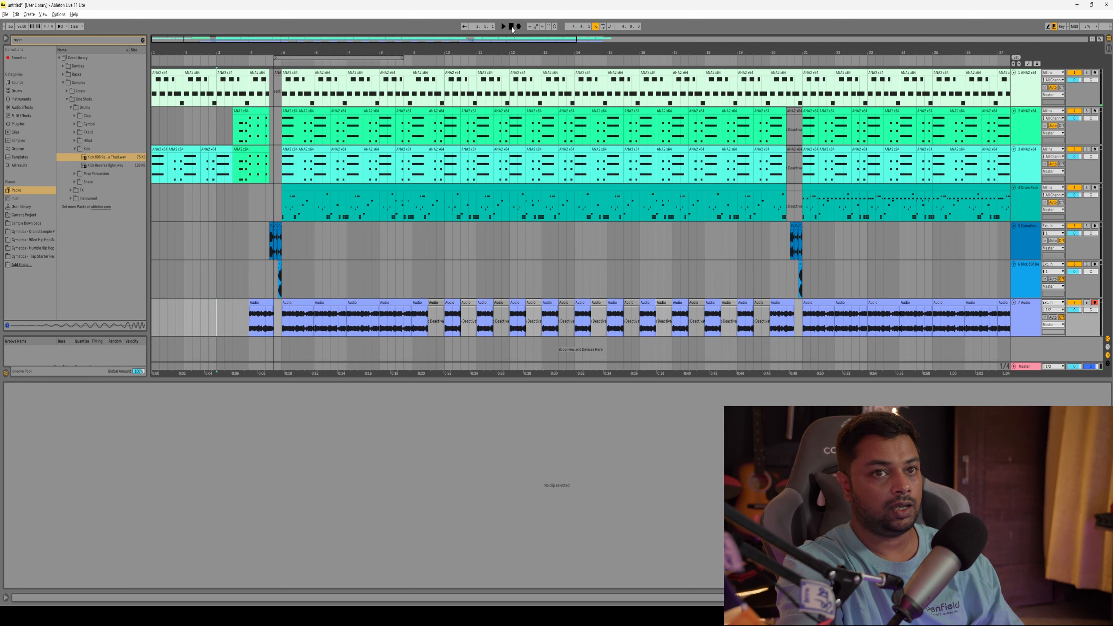
{"action": "left_click", "coordinate": [502, 26]}
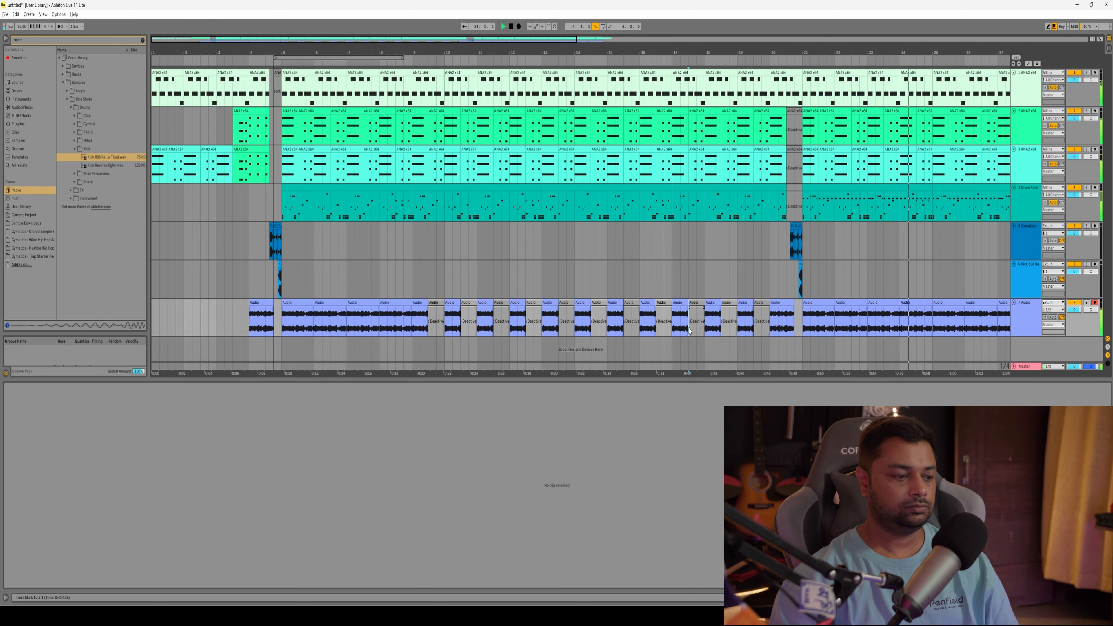
{"action": "key", "text": "space"}
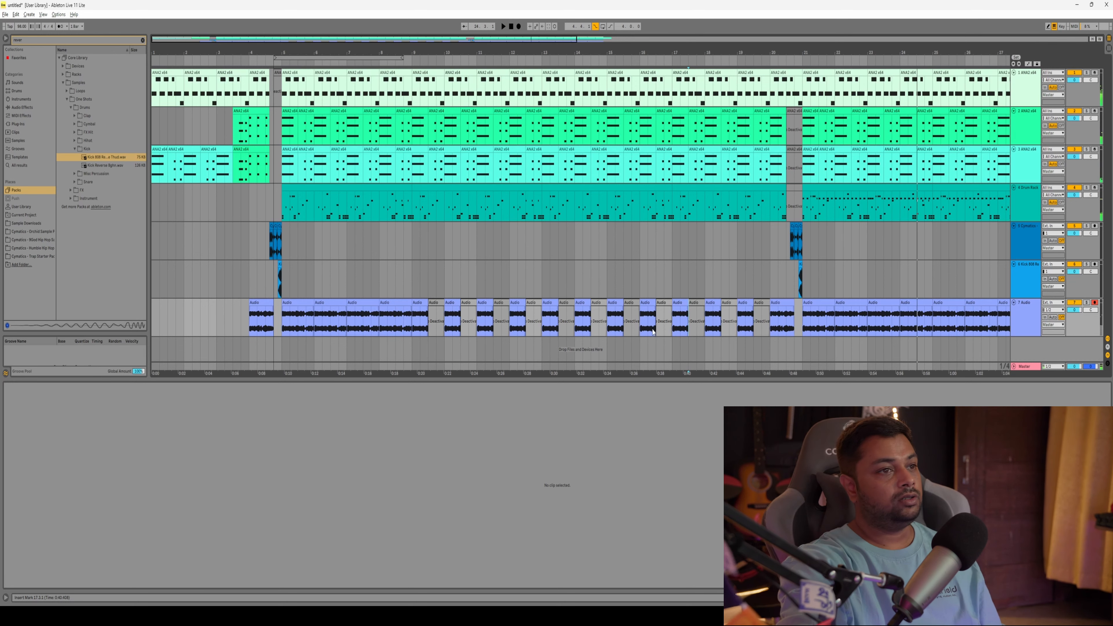
{"action": "scroll", "coordinate": [457, 260], "scroll_direction": "right", "scroll_amount": 7}
{"action": "scroll", "coordinate": [457, 260], "scroll_direction": "left", "scroll_amount": 7}
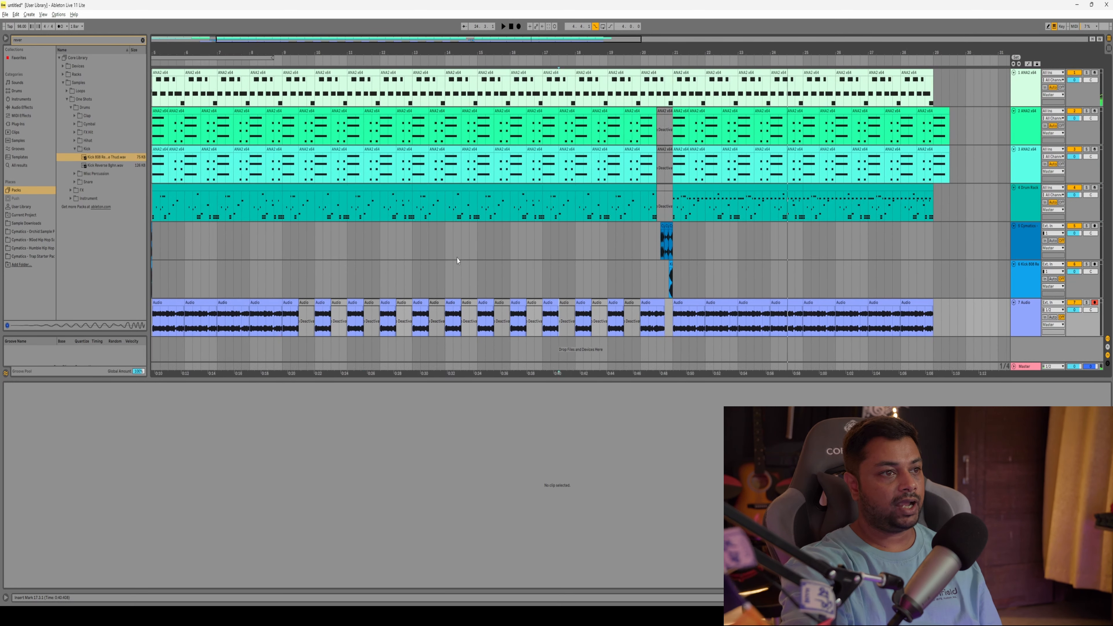